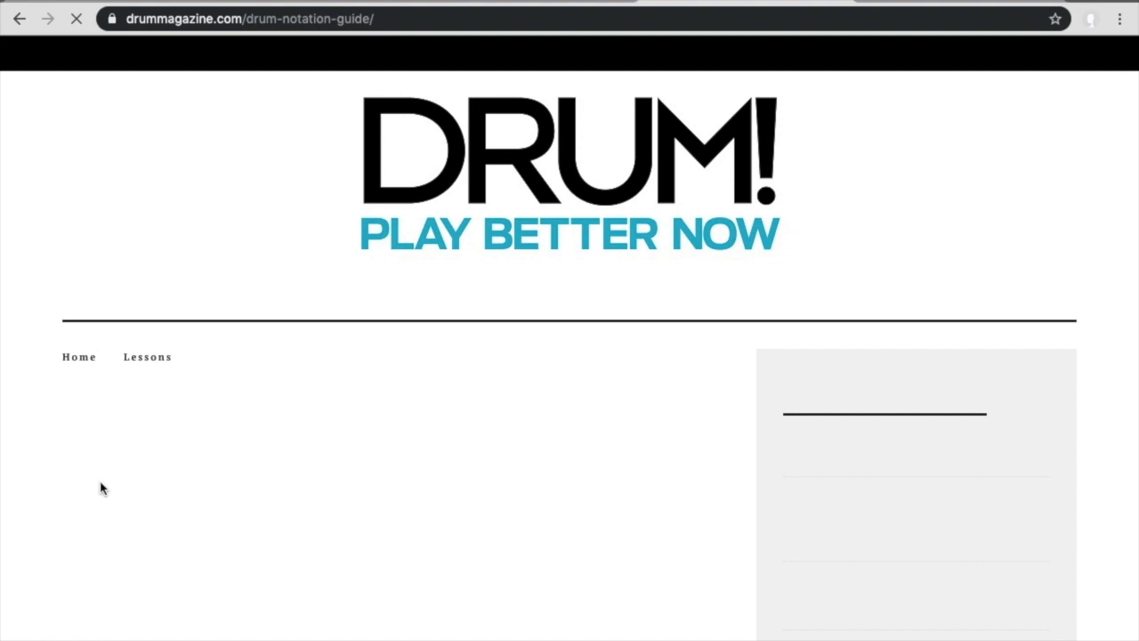
Find the Drum Key chart in the online drum notation guide.
{"action": "scroll", "coordinate": [100, 504], "scroll_direction": "down", "scroll_amount": 3}
{"action": "scroll", "coordinate": [100, 504], "scroll_direction": "down", "scroll_amount": 2}
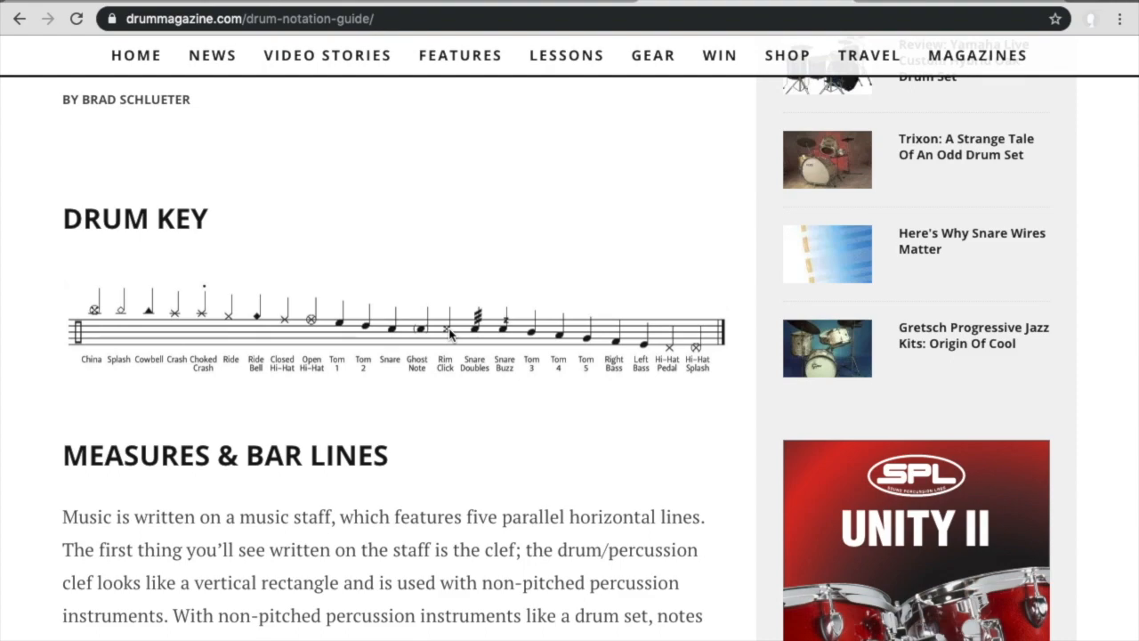
Switch to MuseScore and examine the first measure of the Drum Track 2 staff up close.
{"action": "key", "text": "ctrl+Up"}
{"action": "left_click", "coordinate": [736, 295]}
{"action": "key", "text": "ctrl+Up"}
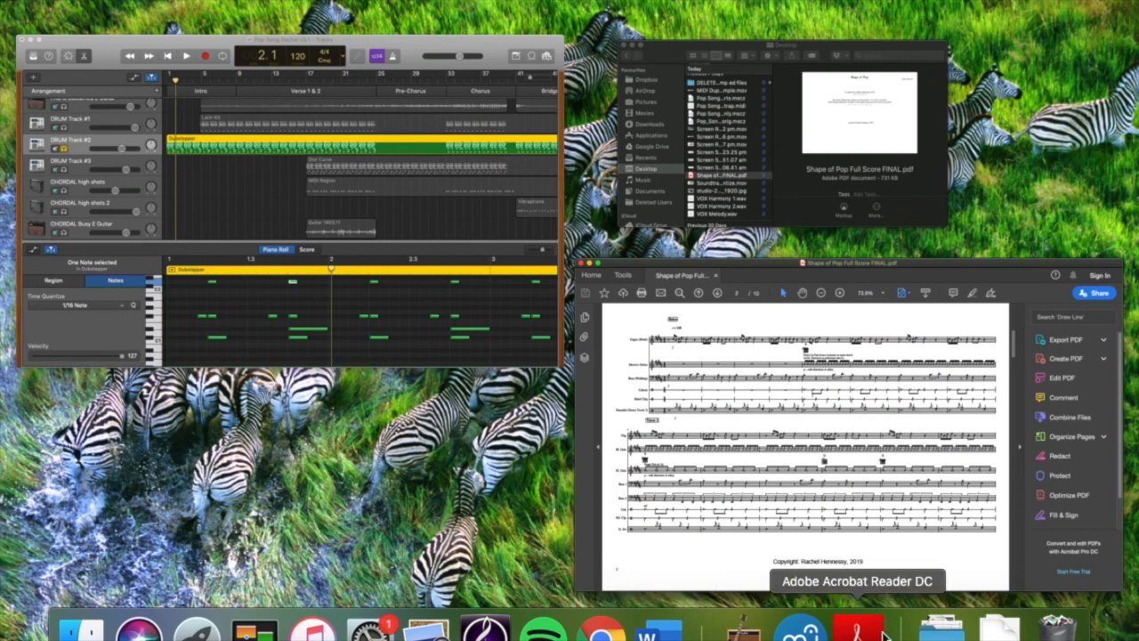
{"action": "left_click", "coordinate": [801, 630]}
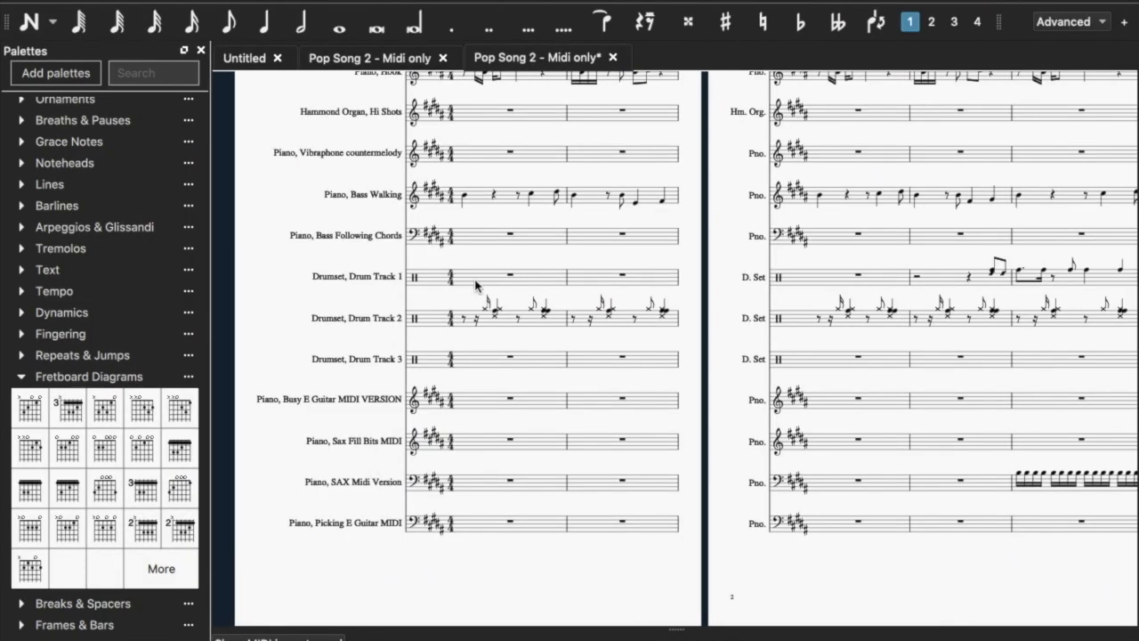
{"action": "left_click", "coordinate": [485, 326]}
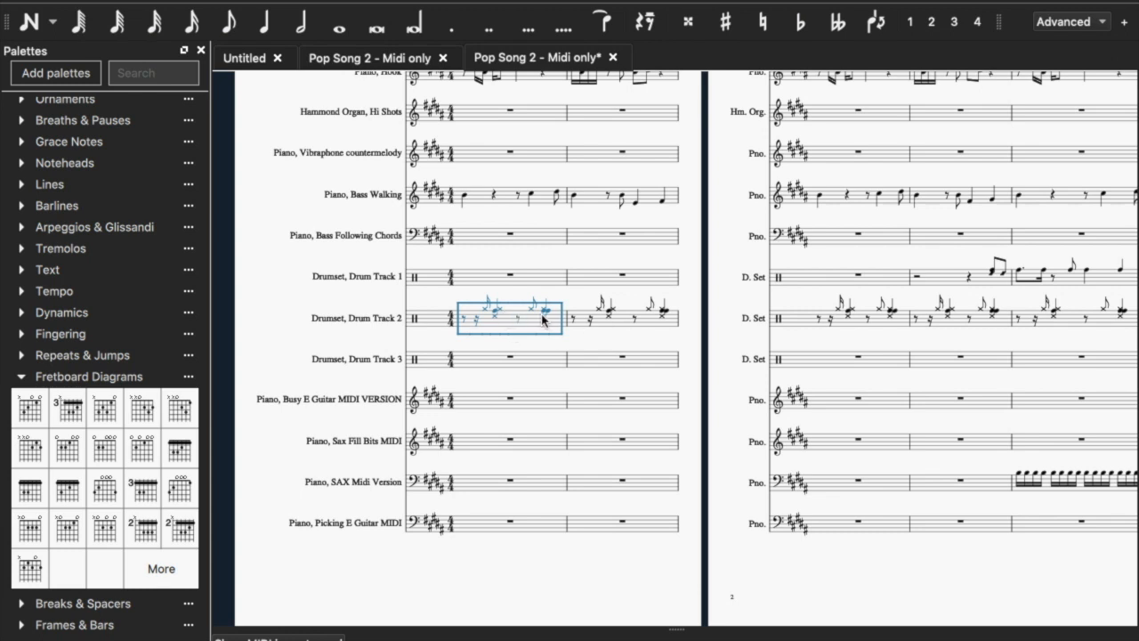
{"action": "scroll", "coordinate": [522, 346], "scroll_direction": "up", "scroll_amount": 6}
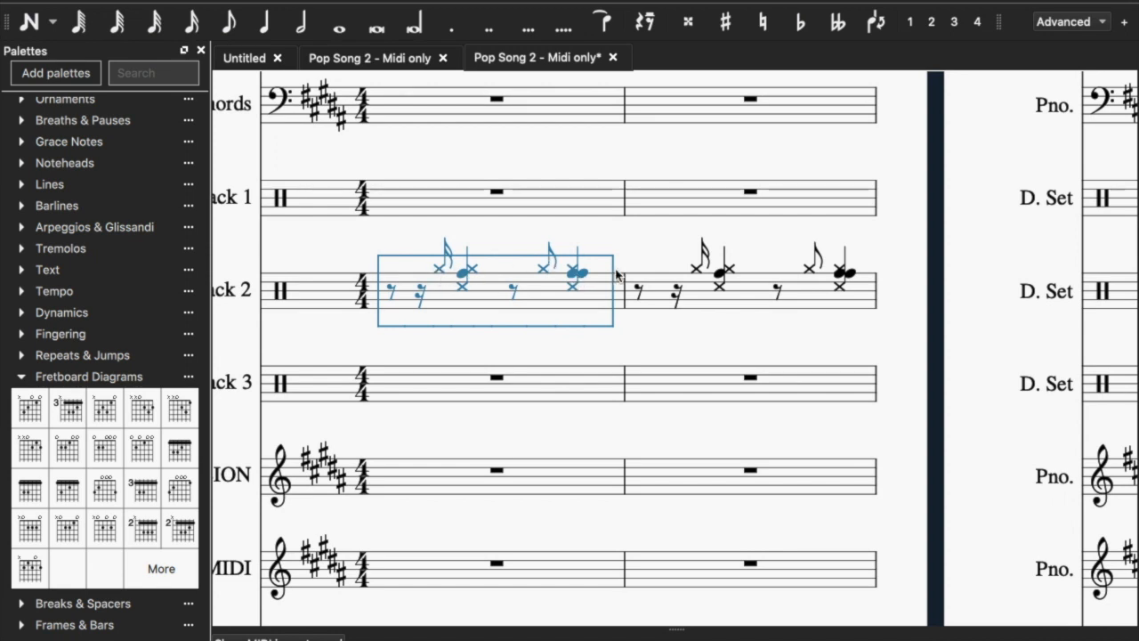
{"action": "left_click", "coordinate": [516, 251]}
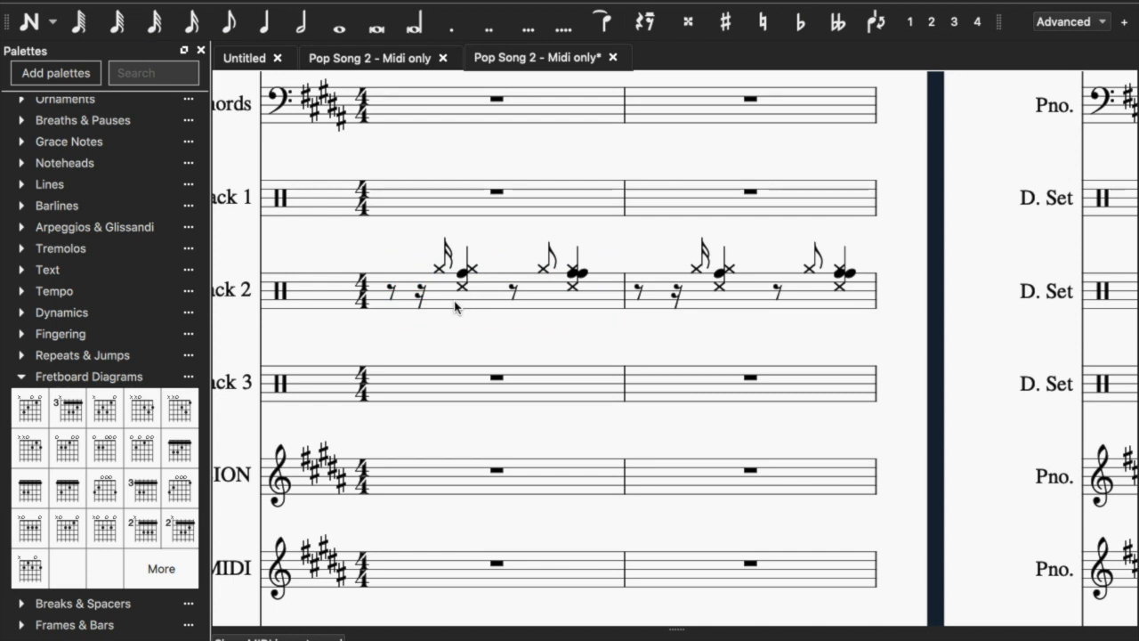
Switch to GarageBand and play the opening bars of the Dubstepper region on DRUM Track #2.
{"action": "mouse_move", "coordinate": [657, 633]}
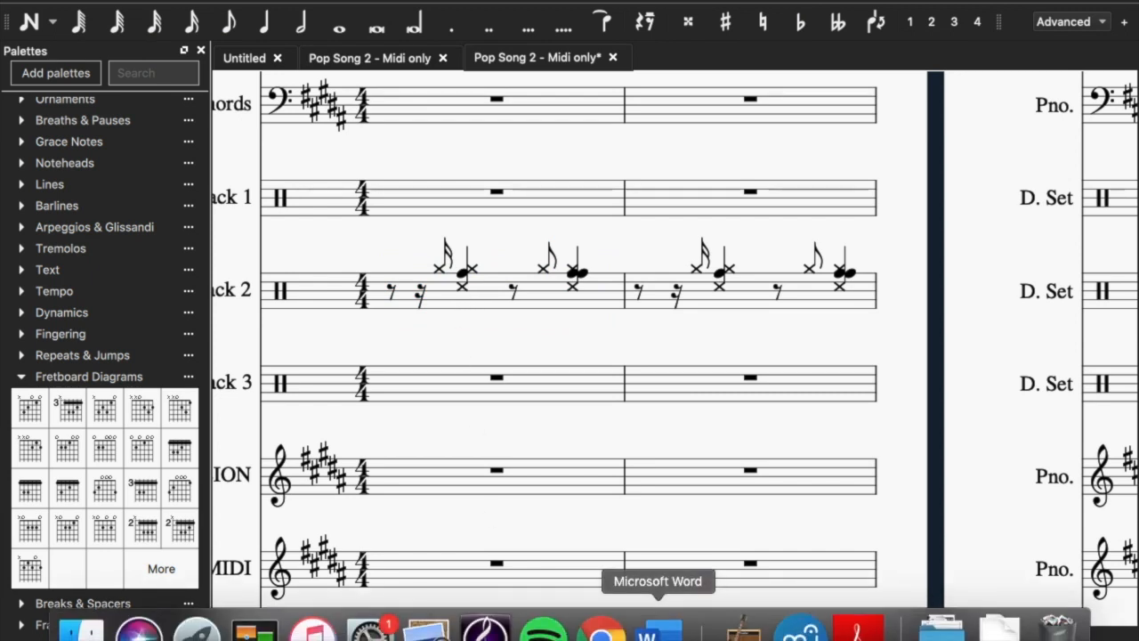
{"action": "left_click", "coordinate": [743, 630]}
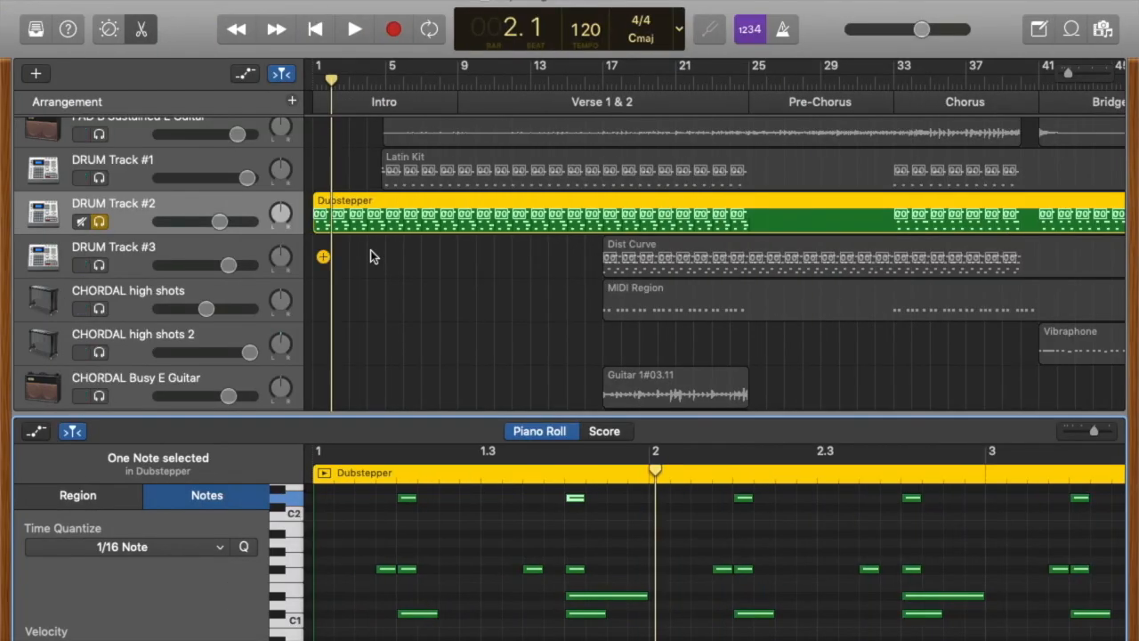
{"action": "left_click", "coordinate": [323, 473]}
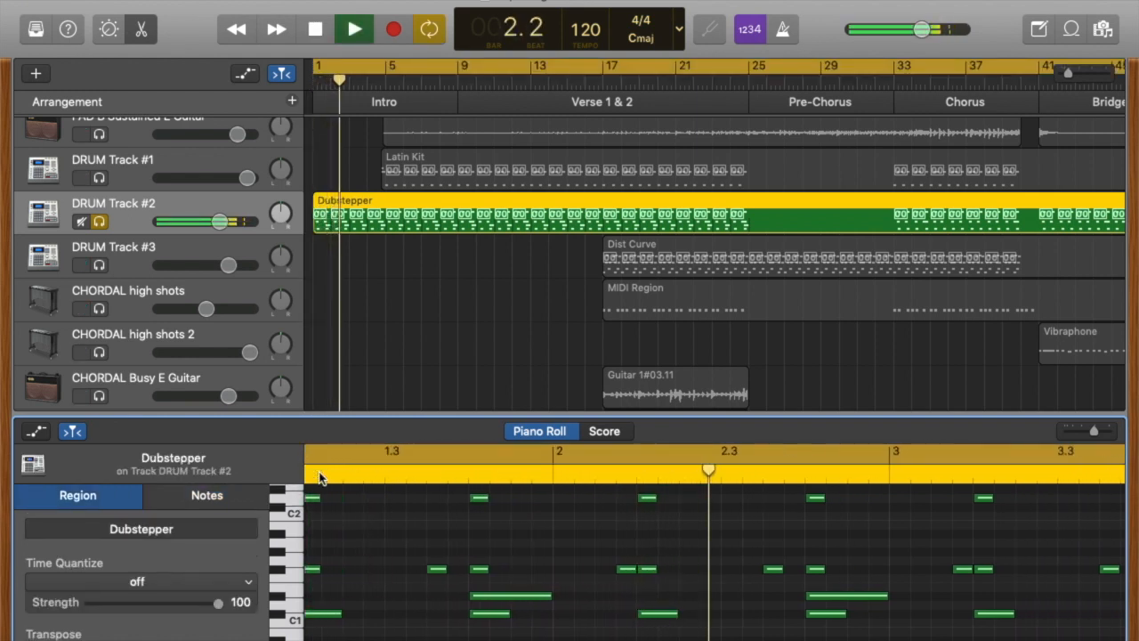
{"action": "key", "text": "XF86AudioRaiseVolume"}
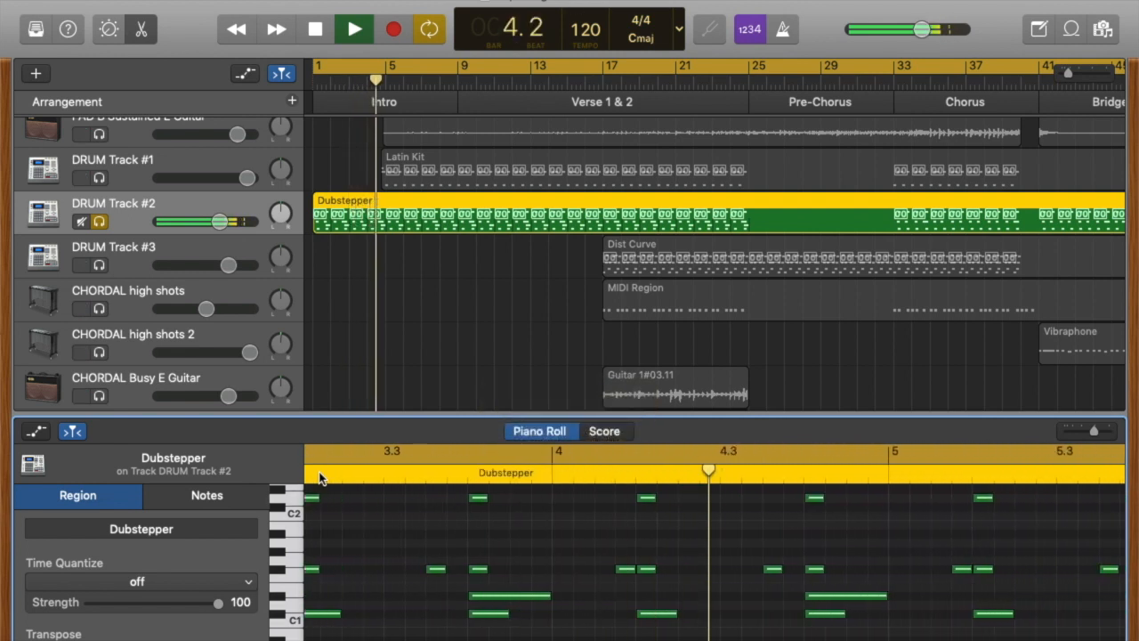
{"action": "key", "text": "space"}
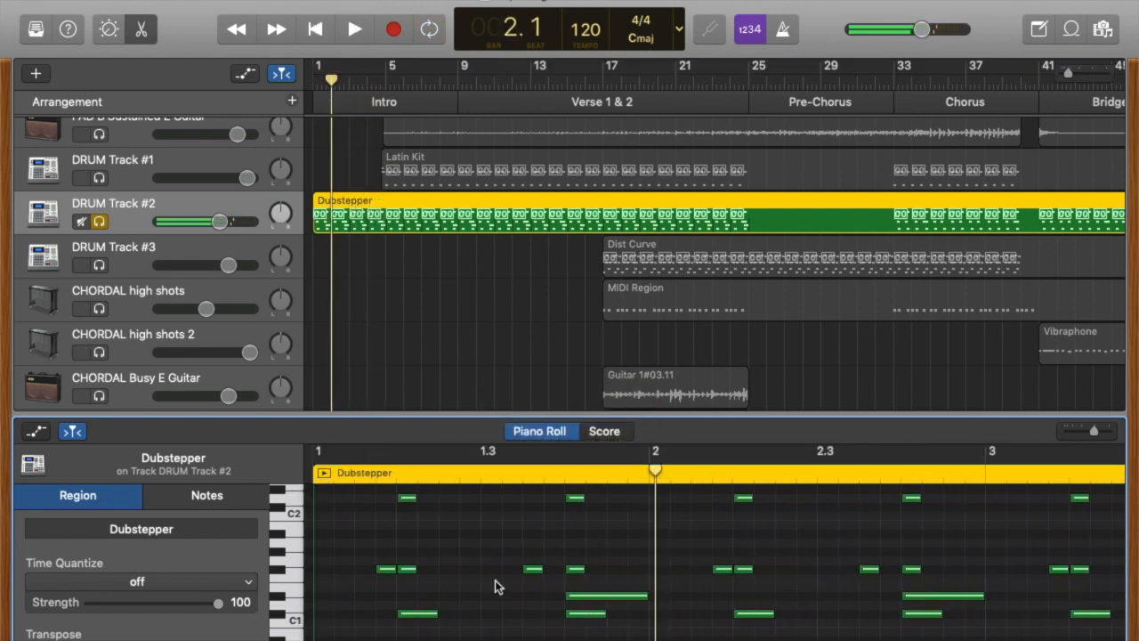
Audition individual notes on each drum pitch in the opening bars of the Dubstepper piano roll.
{"action": "left_click", "coordinate": [407, 498]}
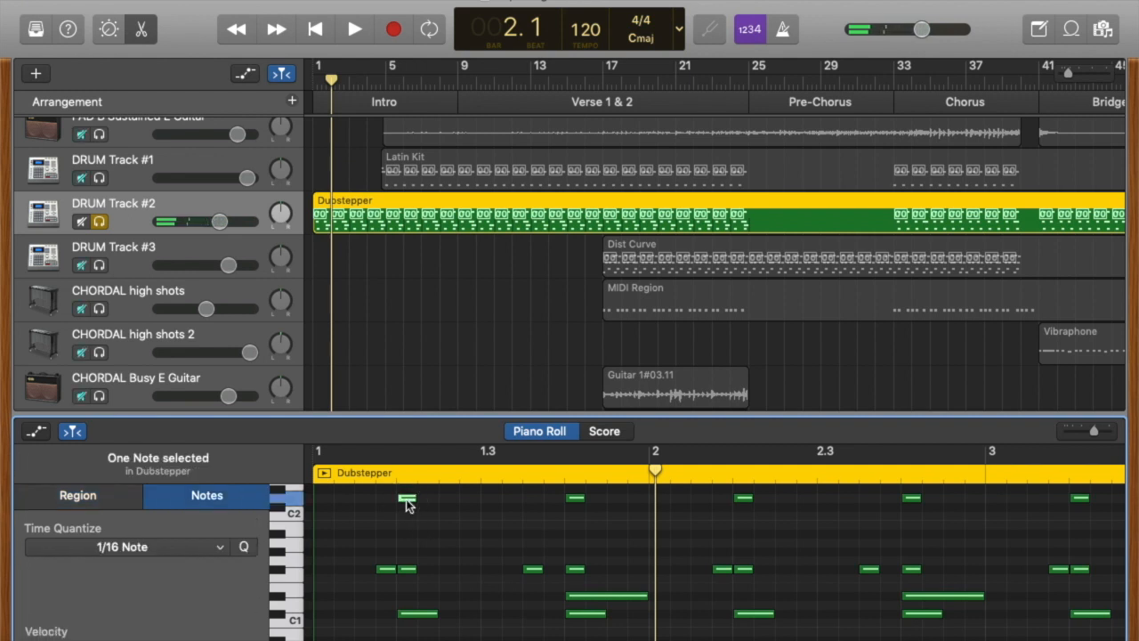
{"action": "left_click", "coordinate": [576, 497]}
{"action": "left_click", "coordinate": [743, 498]}
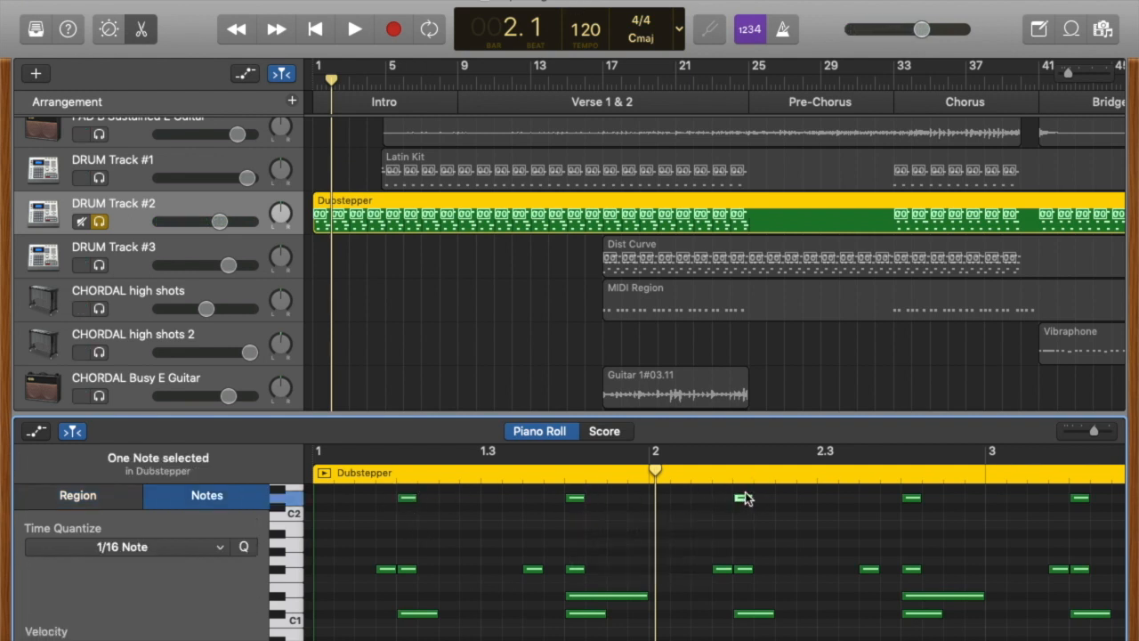
{"action": "left_click", "coordinate": [386, 569]}
{"action": "left_click", "coordinate": [407, 570]}
{"action": "left_click", "coordinate": [419, 613]}
{"action": "left_click", "coordinate": [594, 597]}
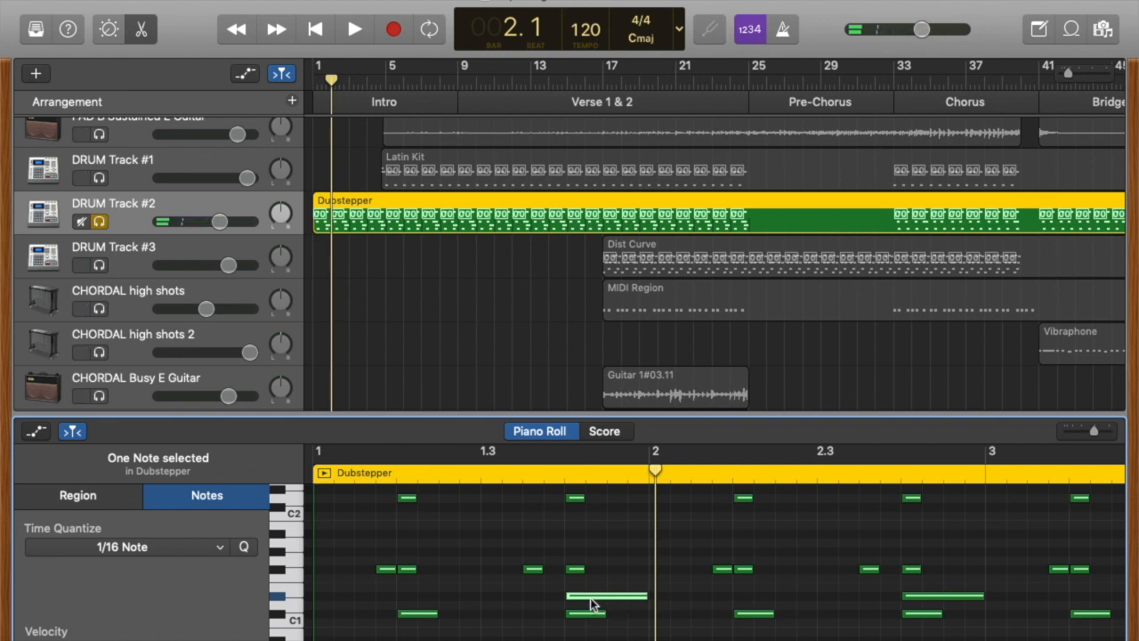
Switch back to the Drum Track 2 staff in MuseScore.
{"action": "mouse_move", "coordinate": [589, 603]}
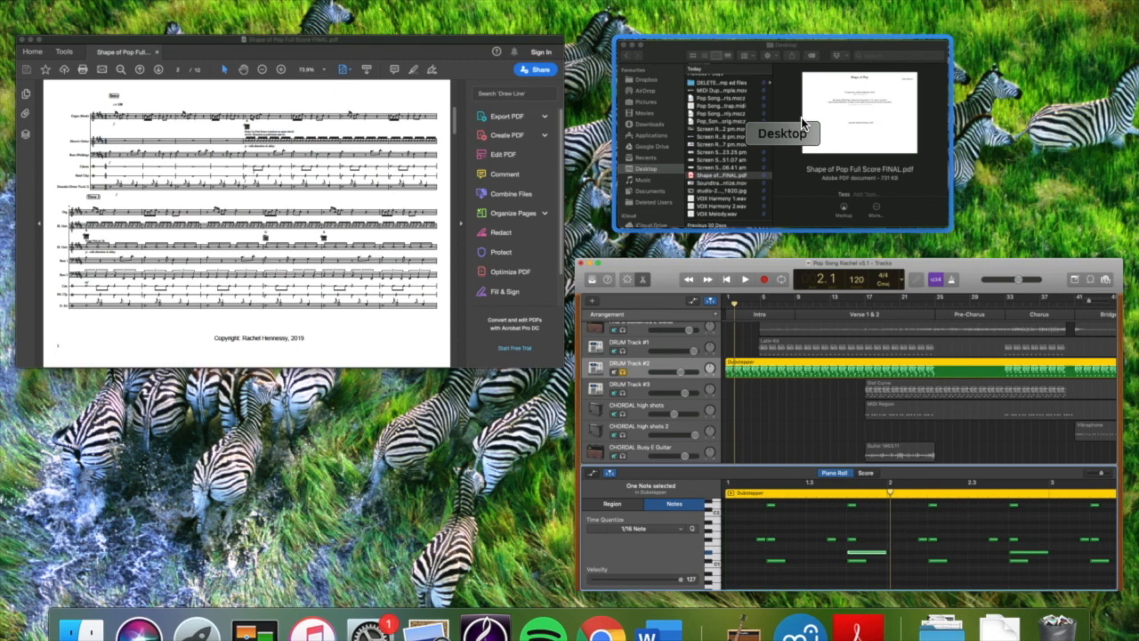
{"action": "left_click", "coordinate": [801, 118]}
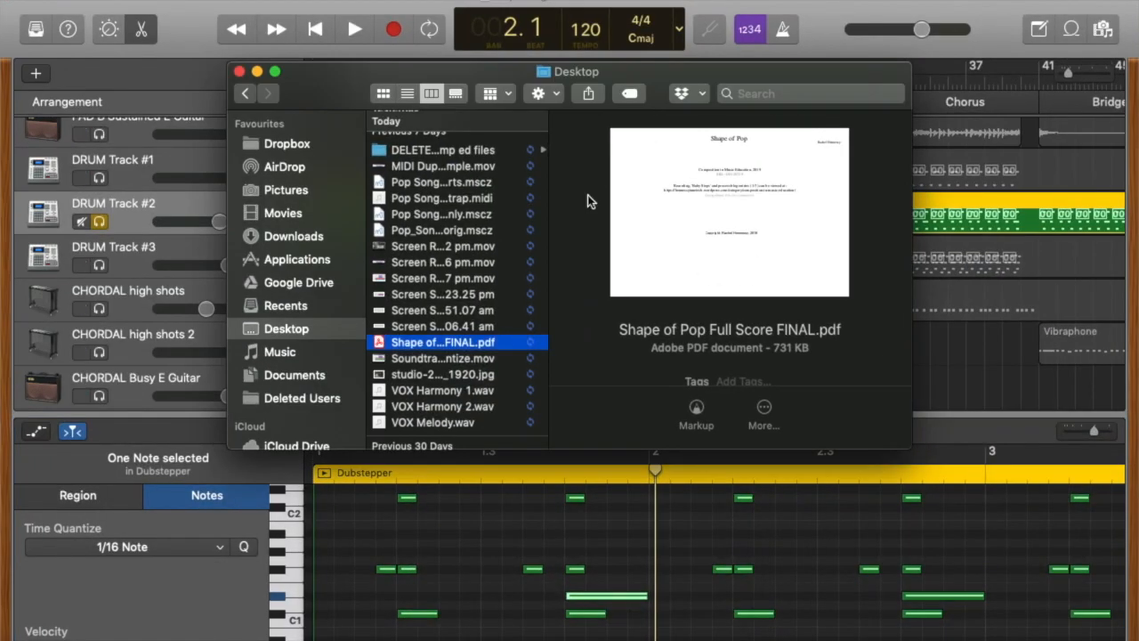
{"action": "key", "text": "ctrl+Up"}
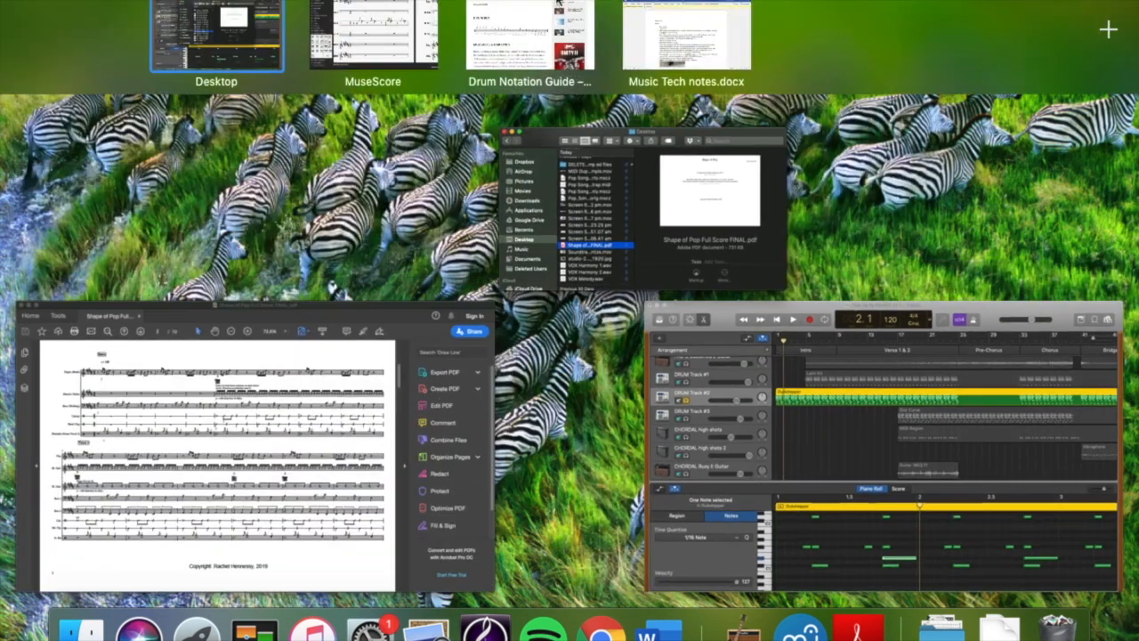
{"action": "left_click", "coordinate": [385, 20]}
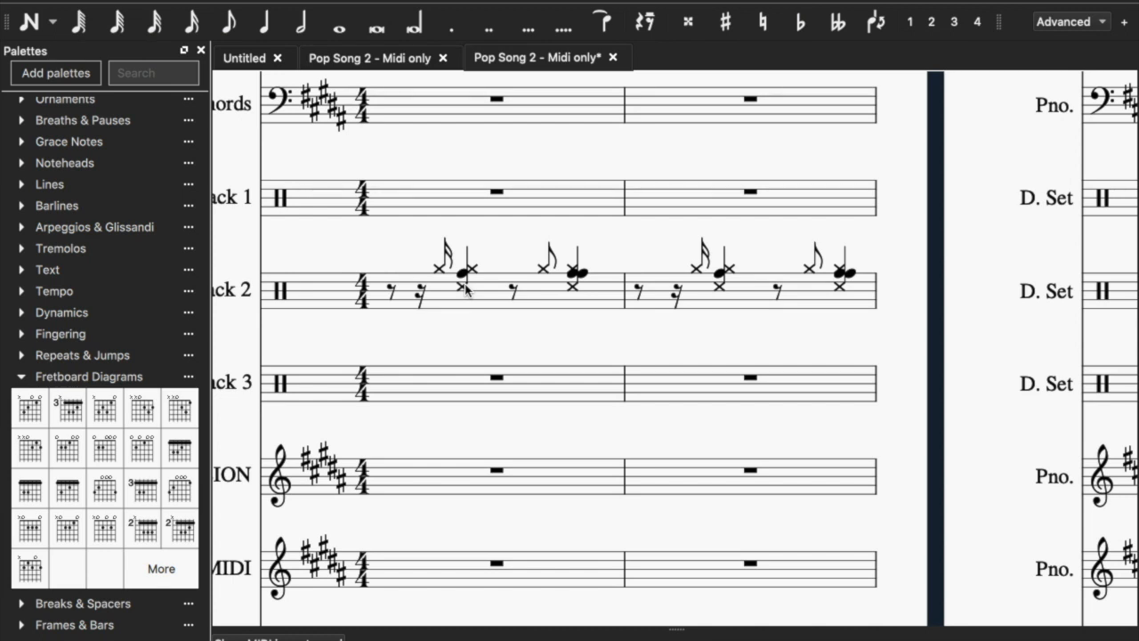
Look up the rim click notation in the browser's Drum Key chart, and return to the MuseScore score.
{"action": "mouse_move", "coordinate": [657, 634]}
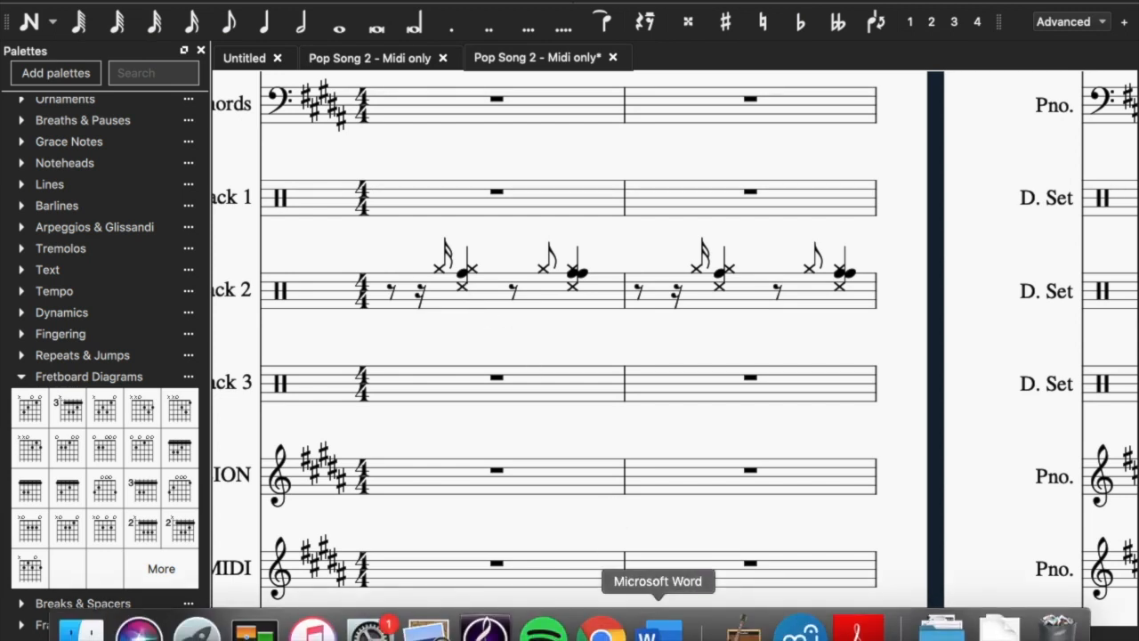
{"action": "left_click", "coordinate": [601, 632]}
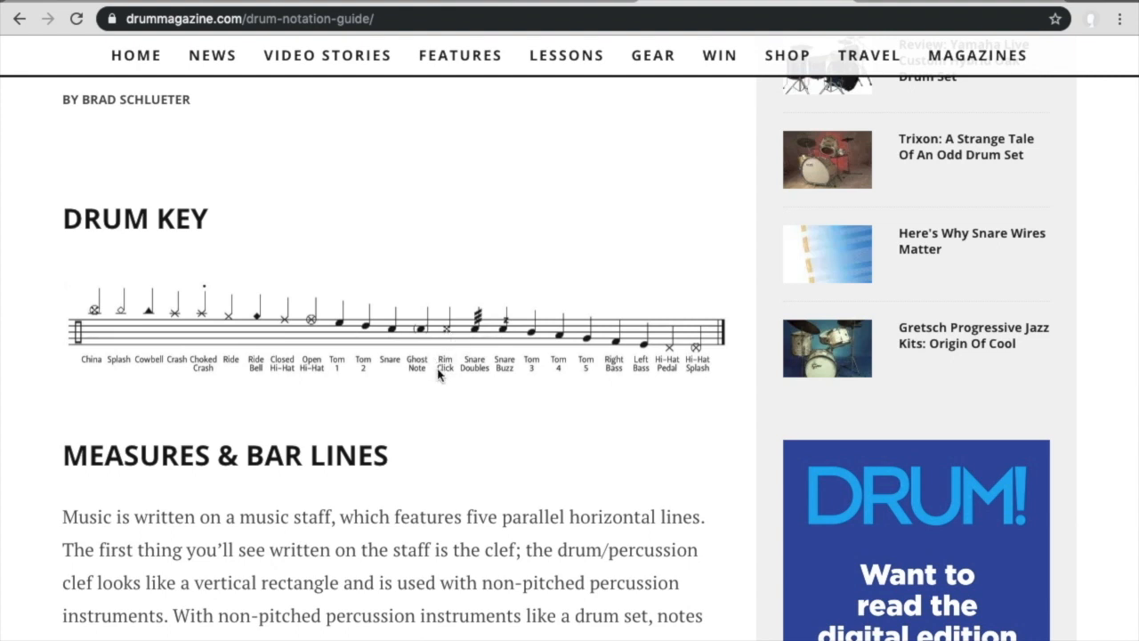
{"action": "key", "text": "ctrl+Up"}
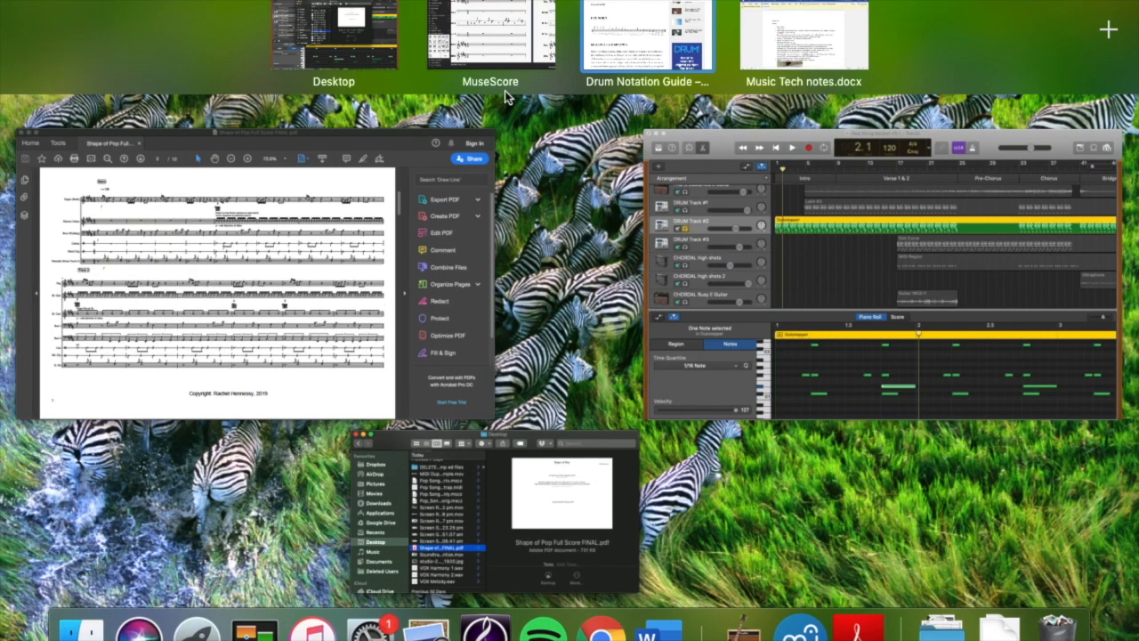
{"action": "left_click", "coordinate": [490, 40]}
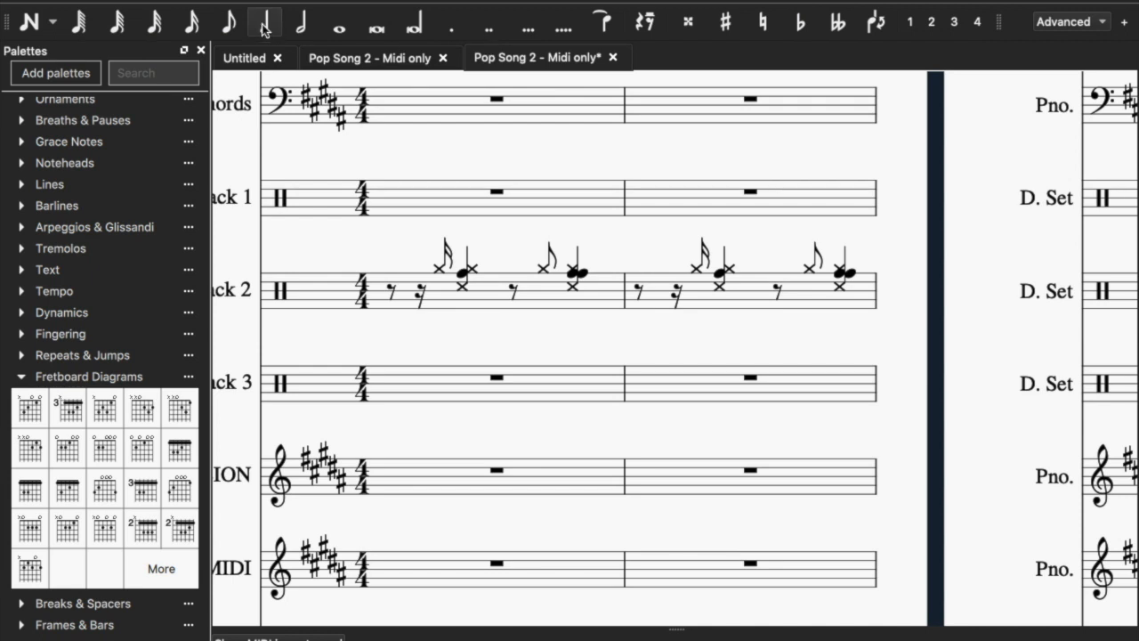
Combine the two opening rests in Drum Track 2's first measure into one dotted eighth rest.
{"action": "left_click", "coordinate": [392, 290]}
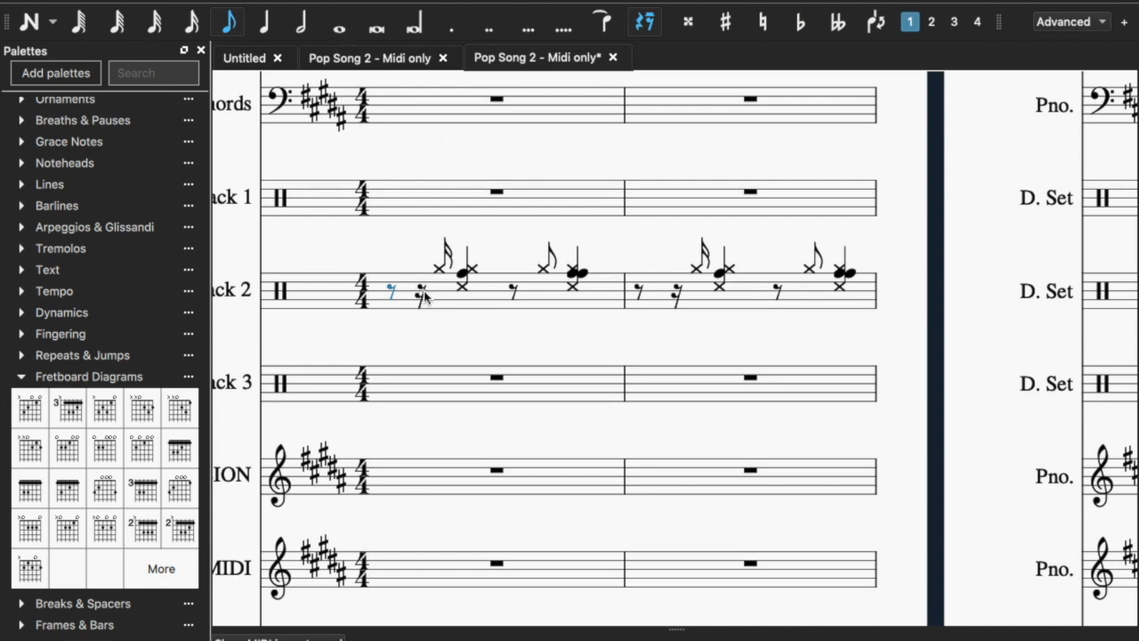
{"action": "left_click", "coordinate": [457, 32]}
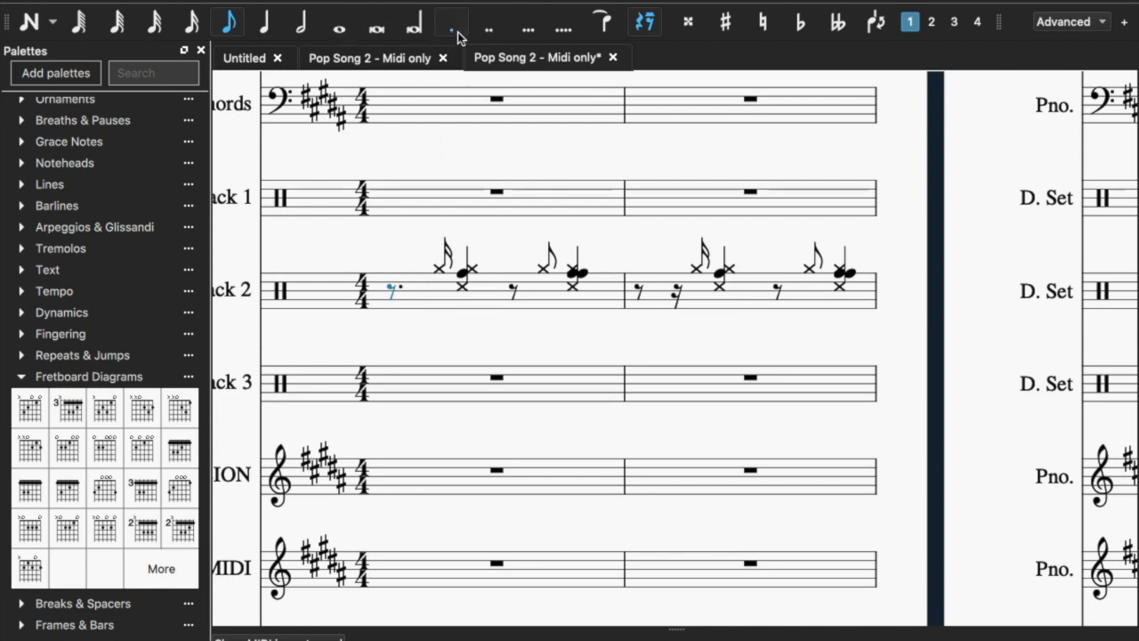
Try moving the first sixteenth note of Drum Track 2 up and down on the staff.
{"action": "left_click", "coordinate": [440, 270]}
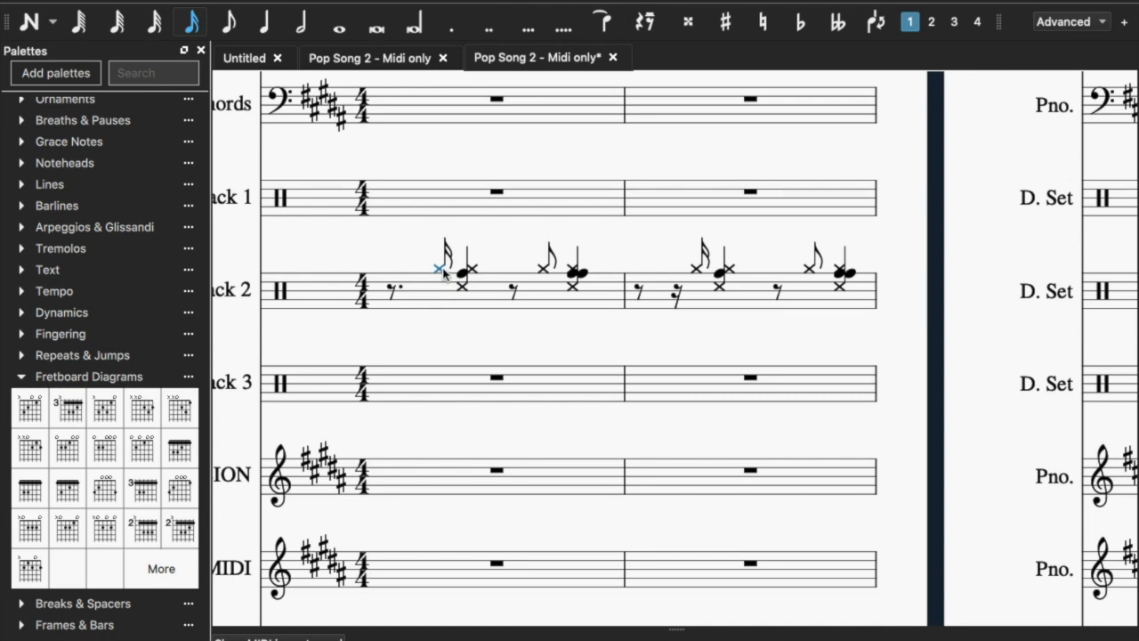
{"action": "left_click", "coordinate": [443, 270]}
{"action": "key", "text": "Down"}
{"action": "key", "text": "Up"}
{"action": "left_click", "coordinate": [443, 272]}
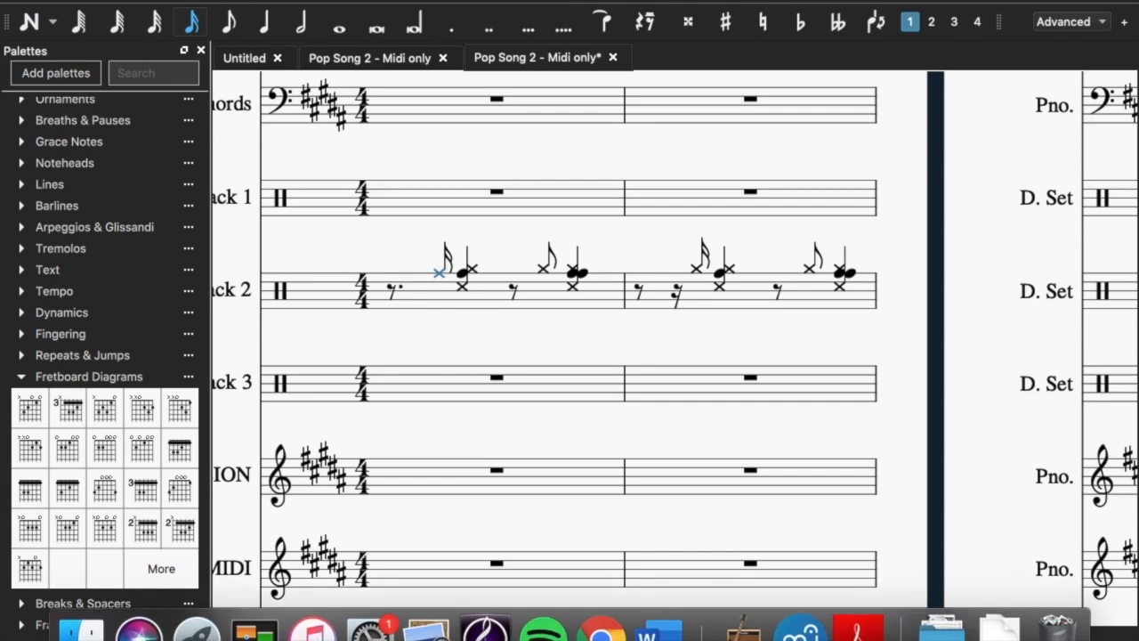
Check the closed hi-hat position in the browser's Drum Key chart, and go back to the first Drum Track 2 note in MuseScore.
{"action": "left_click", "coordinate": [600, 620]}
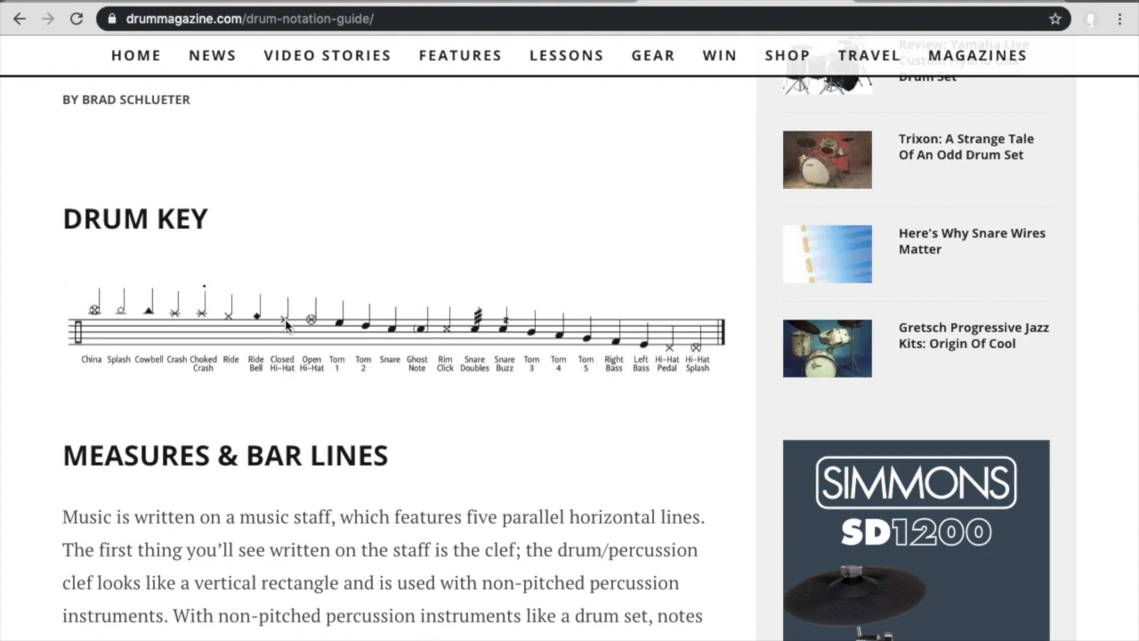
{"action": "key", "text": "ctrl+Up"}
{"action": "left_click", "coordinate": [485, 56]}
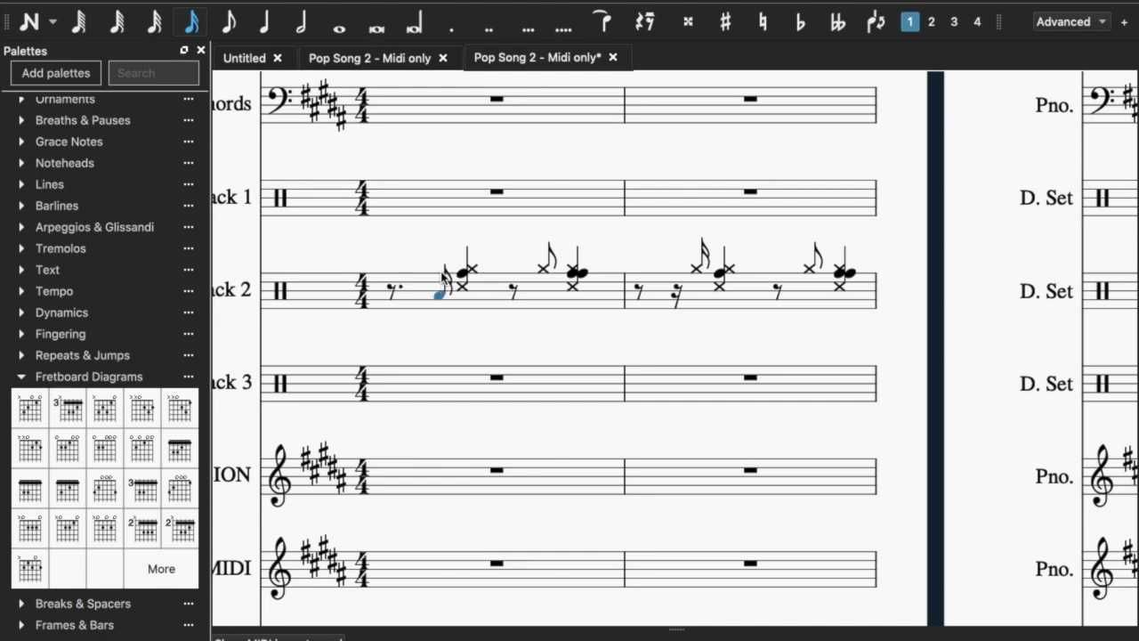
{"action": "left_click", "coordinate": [441, 271]}
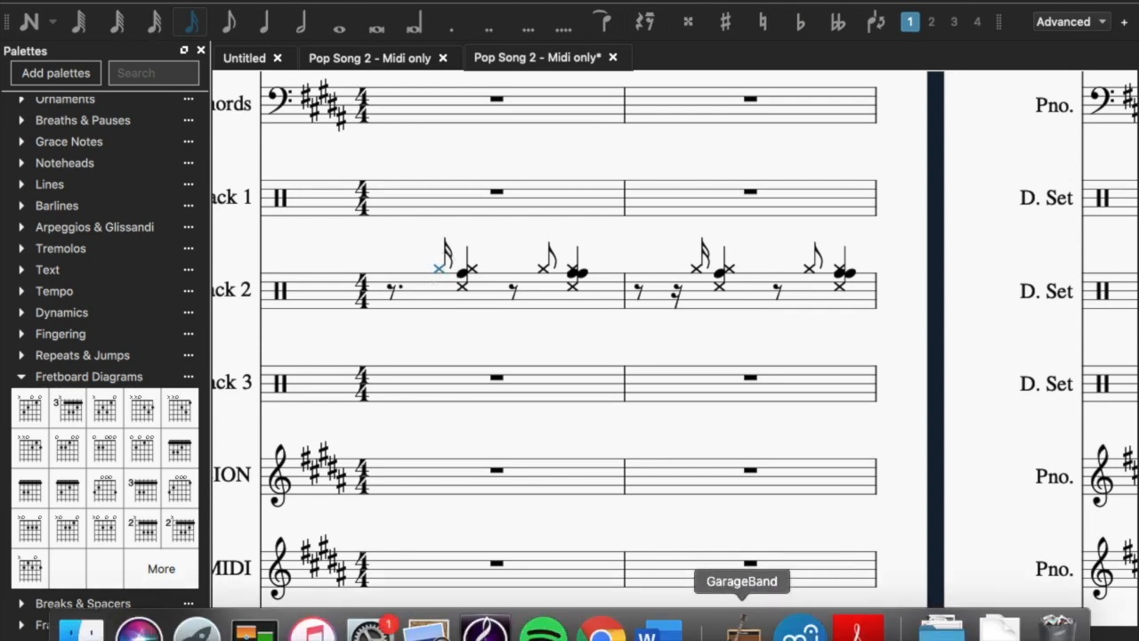
Switch to the browser and open the "Common drum patterns and how they're notated" link near the end of the From DAW to Score page.
{"action": "left_click", "coordinate": [601, 632]}
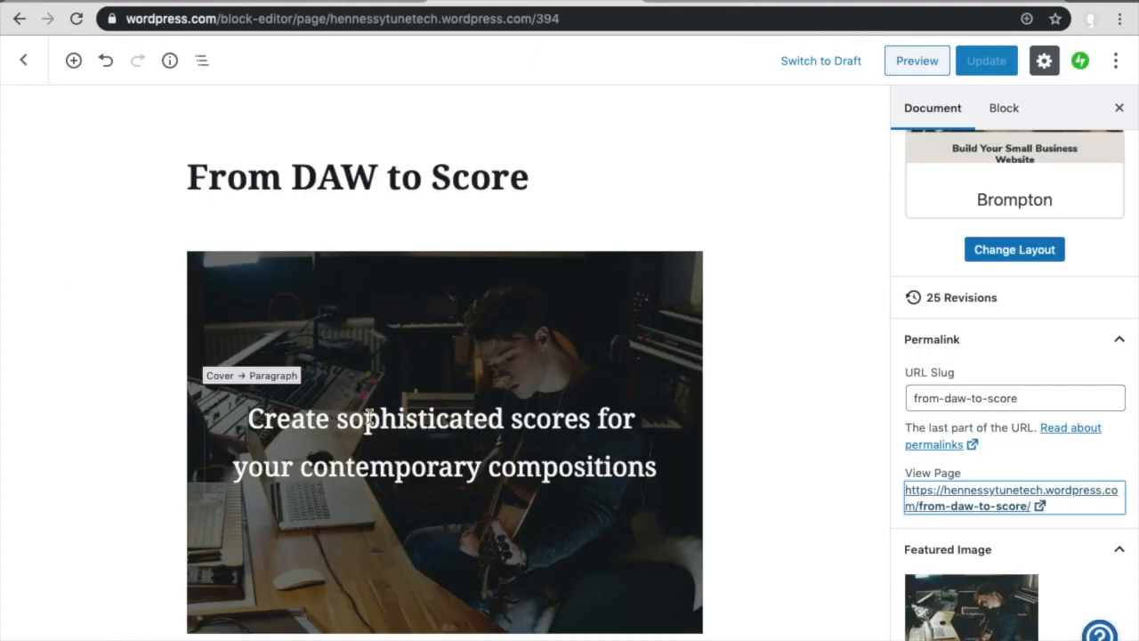
{"action": "scroll", "coordinate": [368, 416], "scroll_direction": "down", "scroll_amount": 20}
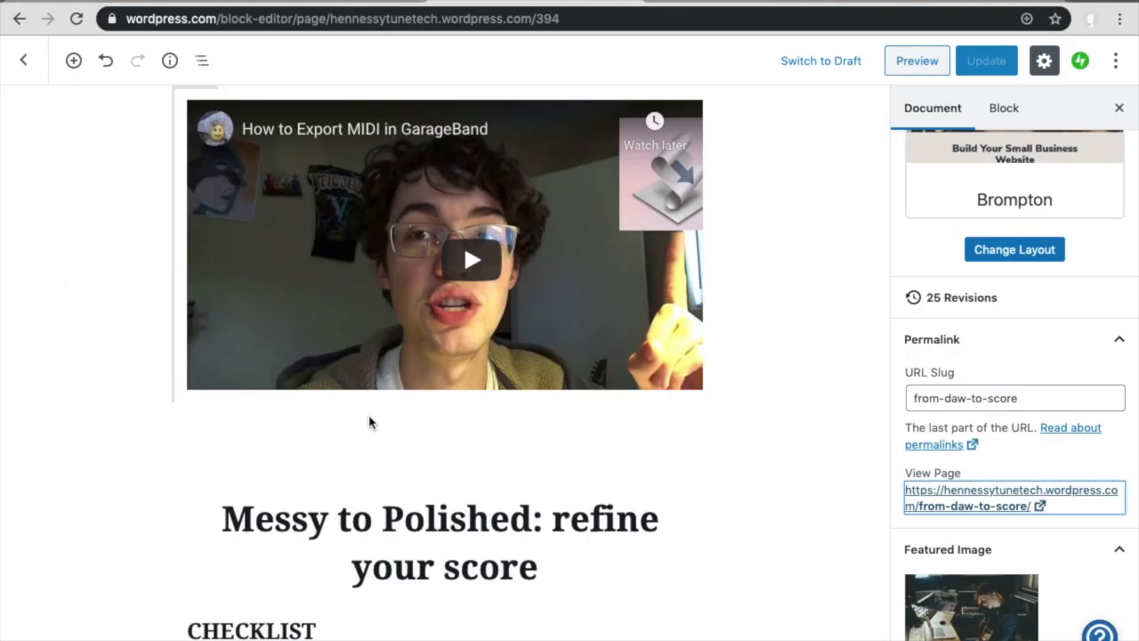
{"action": "scroll", "coordinate": [369, 423], "scroll_direction": "up", "scroll_amount": 3}
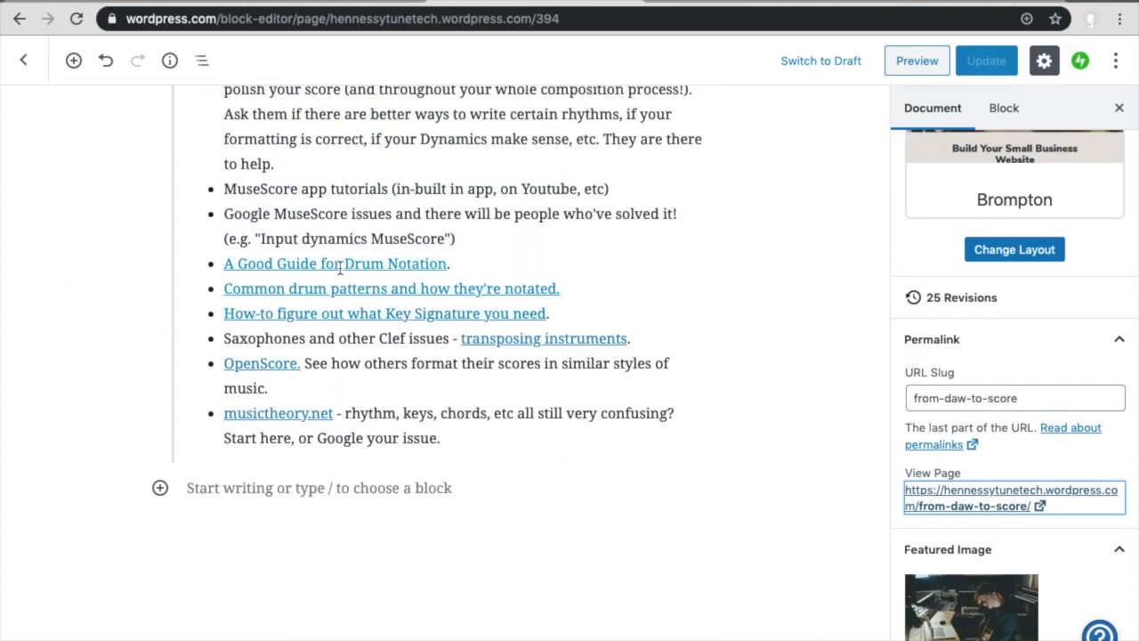
{"action": "left_click", "coordinate": [336, 291]}
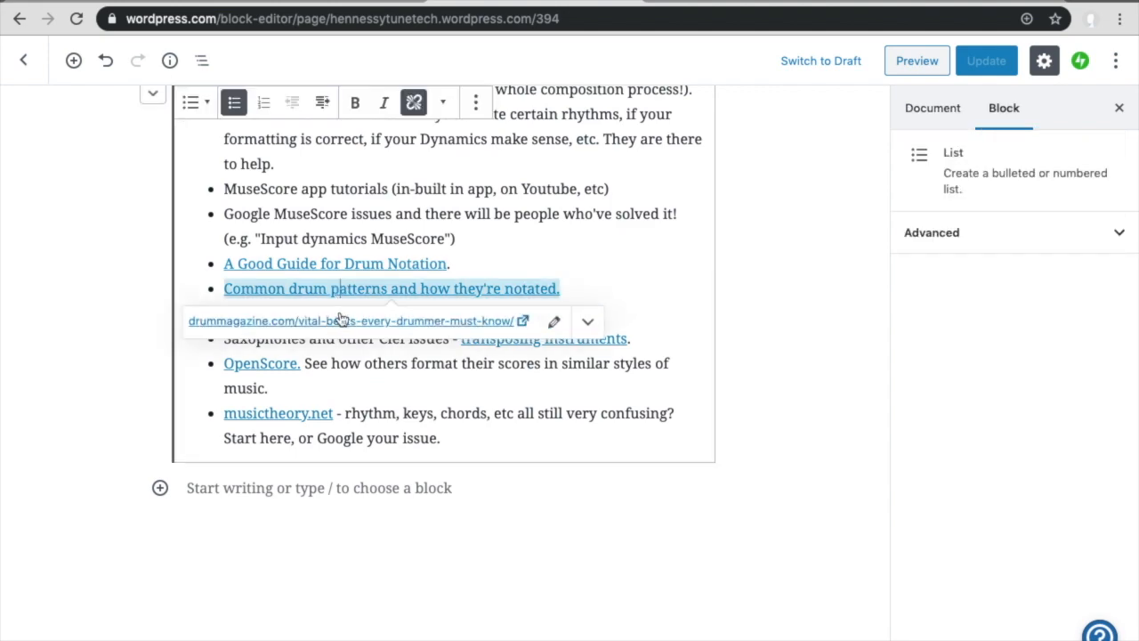
{"action": "left_click", "coordinate": [341, 321]}
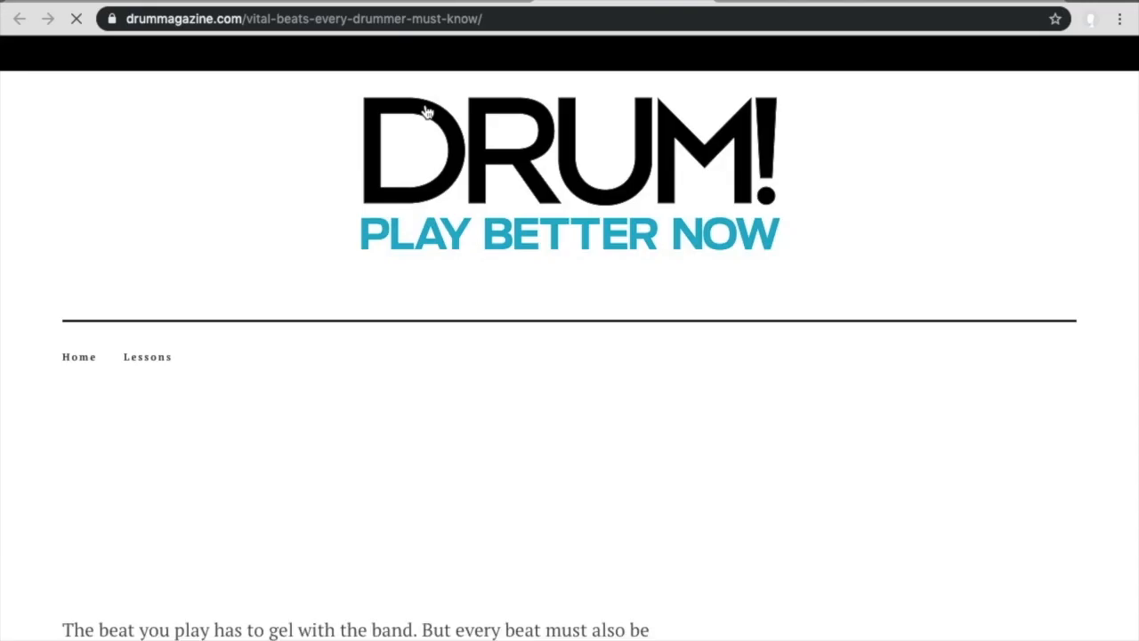
Examine the Rock groove notation in the Vital Beats Every Drummer Must Know article, and return to the MuseScore score.
{"action": "scroll", "coordinate": [501, 383], "scroll_direction": "down", "scroll_amount": 5}
{"action": "scroll", "coordinate": [501, 392], "scroll_direction": "down", "scroll_amount": 15}
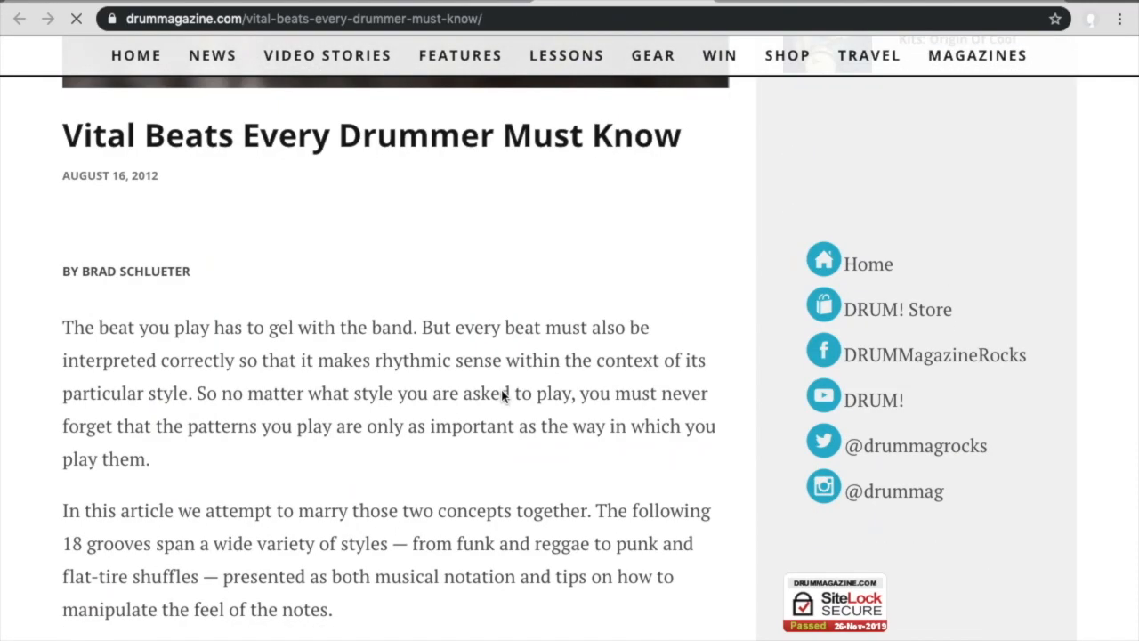
{"action": "scroll", "coordinate": [502, 395], "scroll_direction": "down", "scroll_amount": 1}
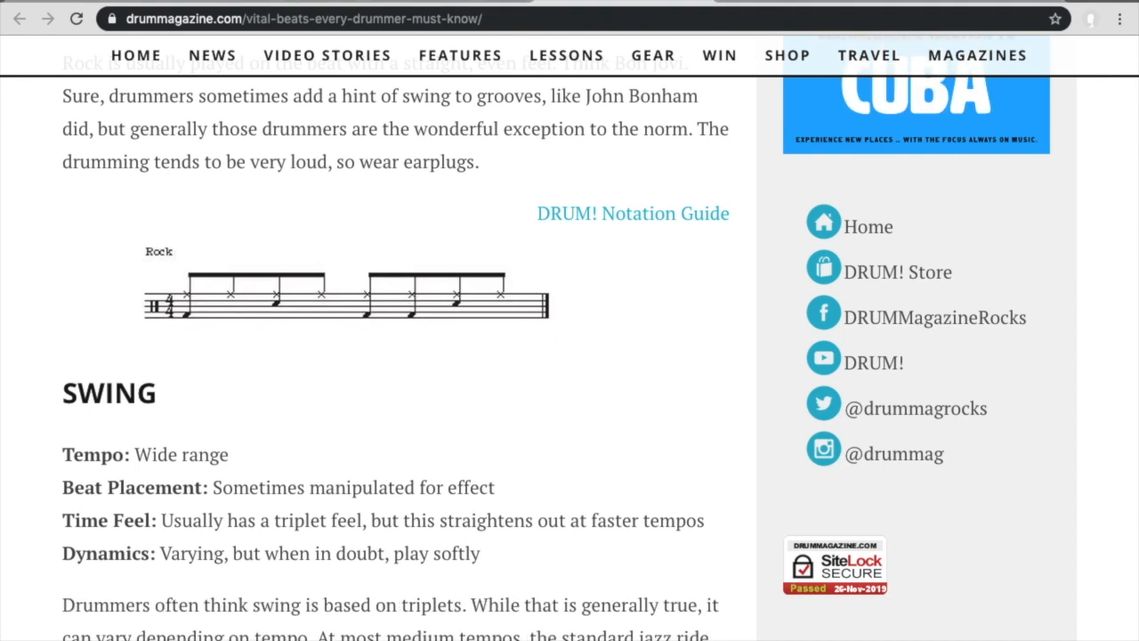
{"action": "mouse_move", "coordinate": [538, 633]}
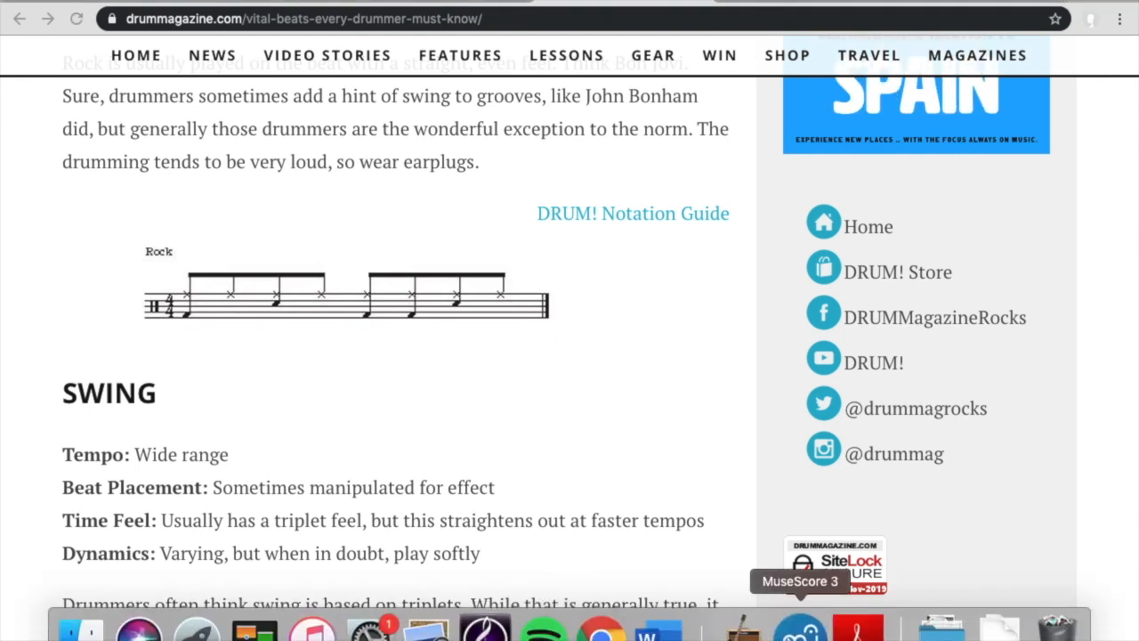
{"action": "left_click", "coordinate": [799, 630]}
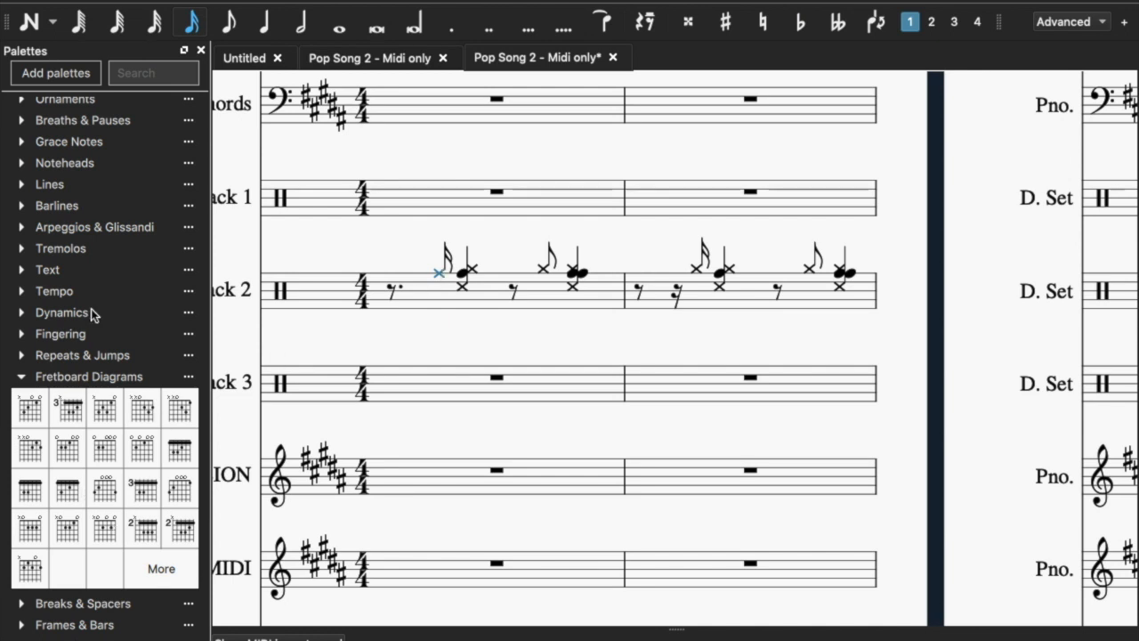
Try to change the notehead of the solid note in Drum Track 2's first quarter-note chord.
{"action": "left_click", "coordinate": [24, 380]}
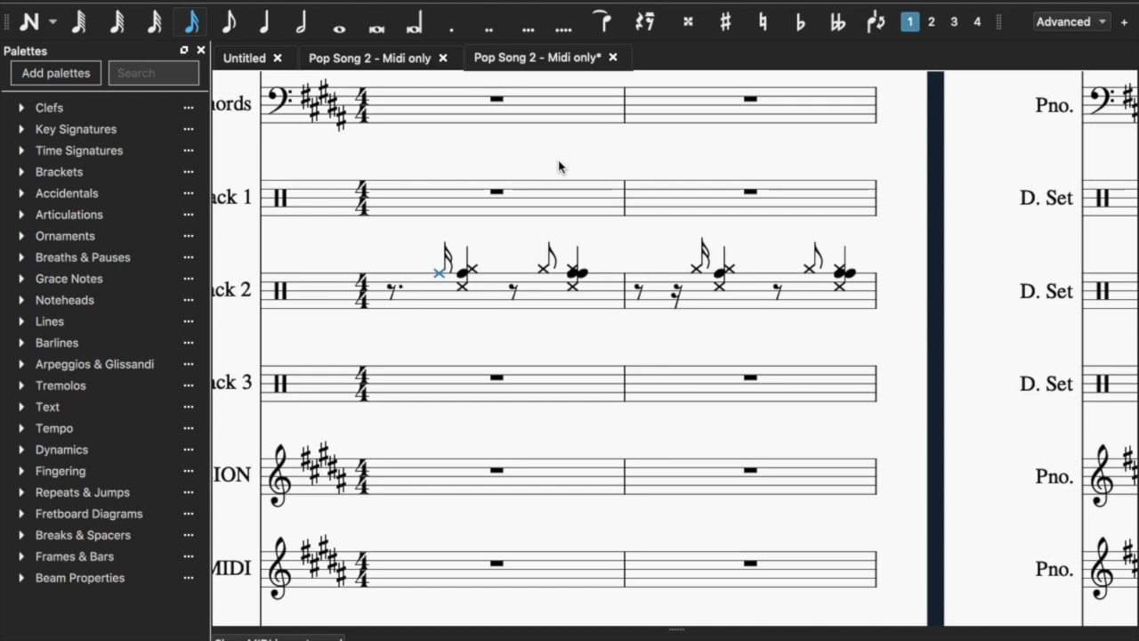
{"action": "left_click", "coordinate": [462, 275]}
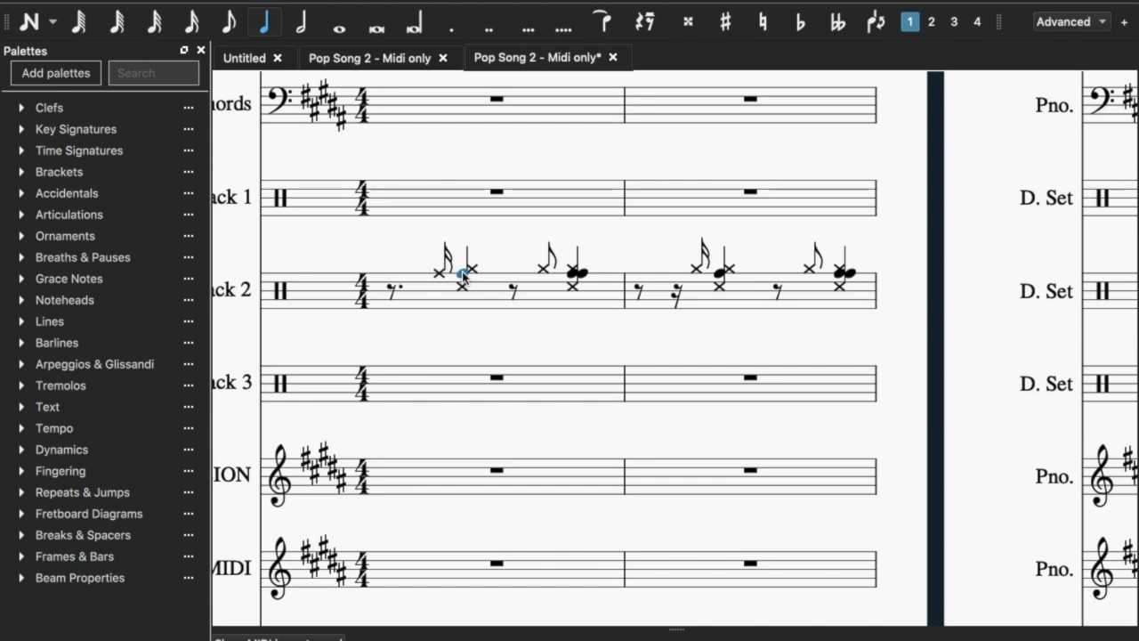
{"action": "left_click", "coordinate": [22, 300]}
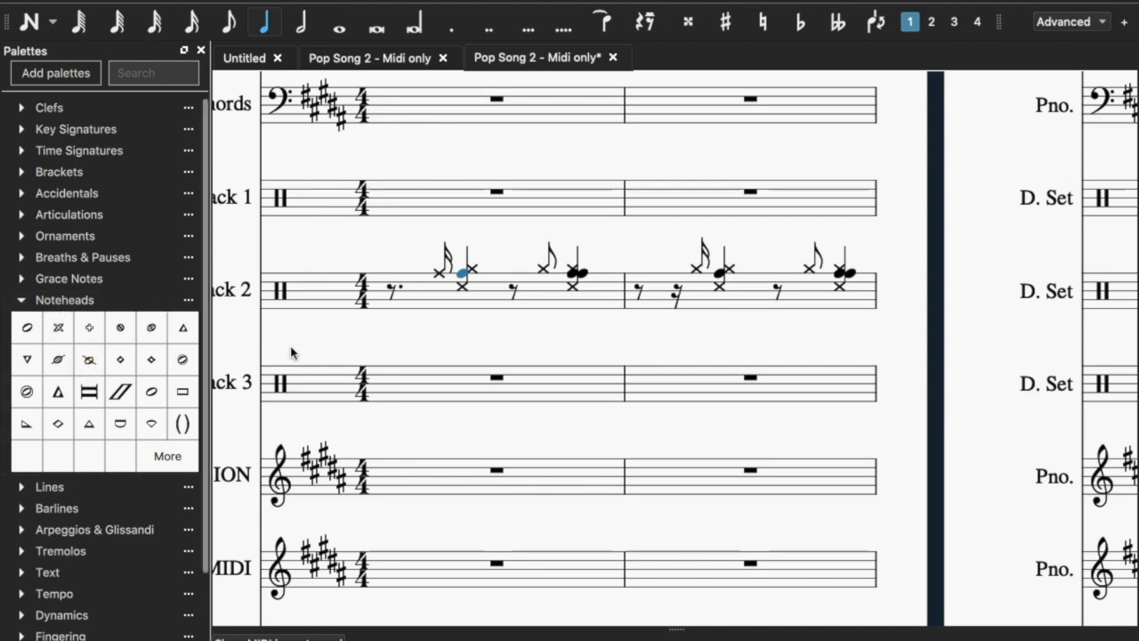
{"action": "left_click", "coordinate": [65, 332]}
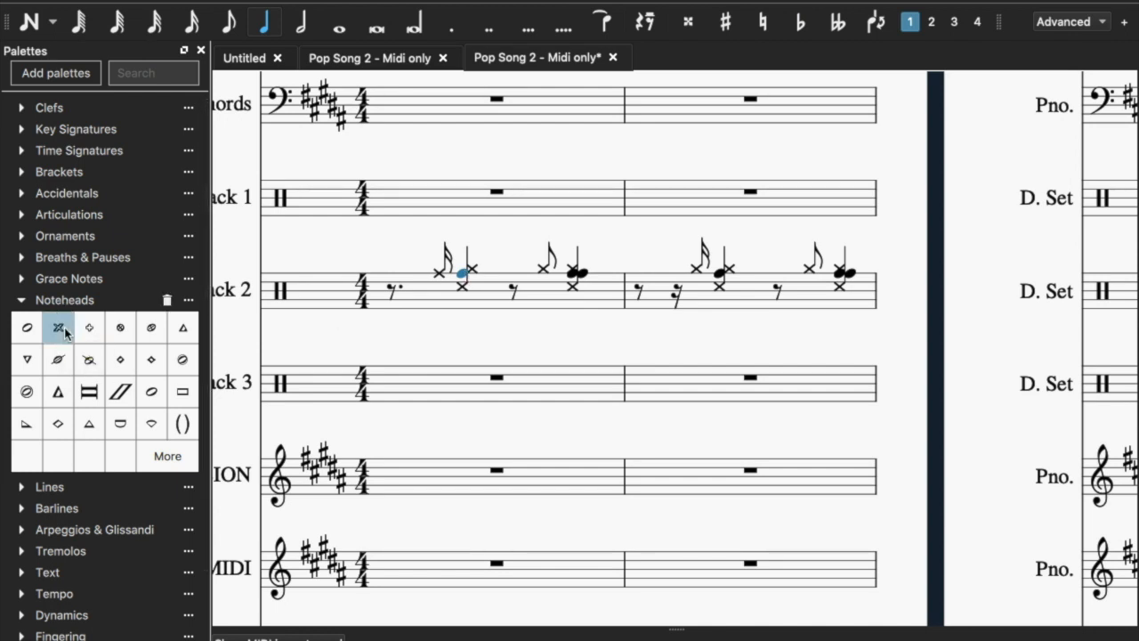
{"action": "right_click", "coordinate": [461, 277]}
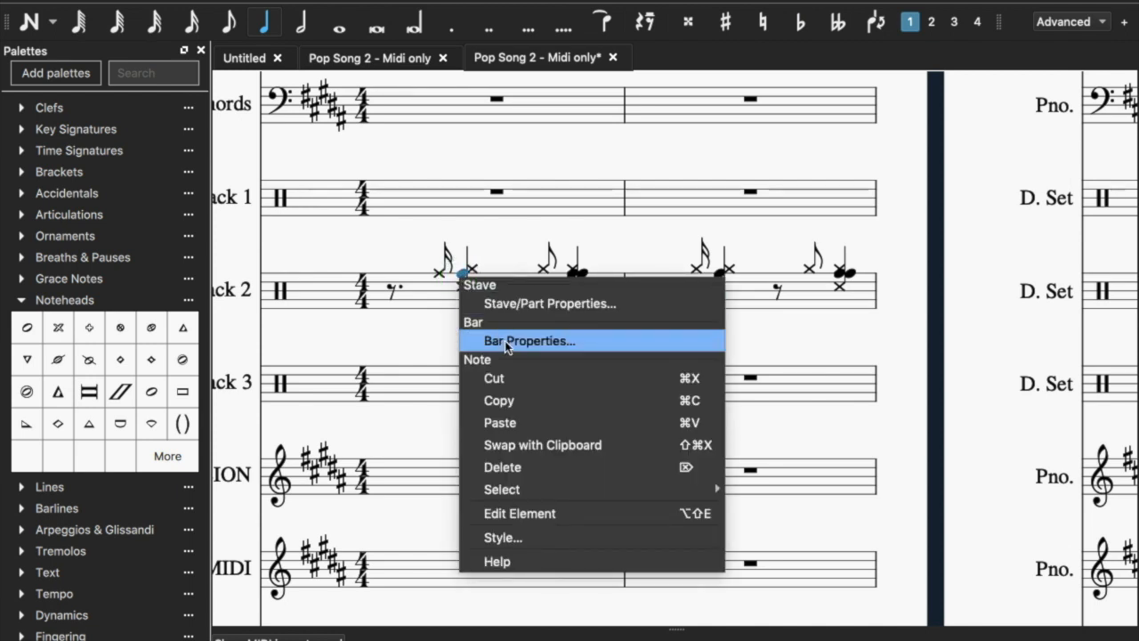
{"action": "left_click", "coordinate": [546, 513]}
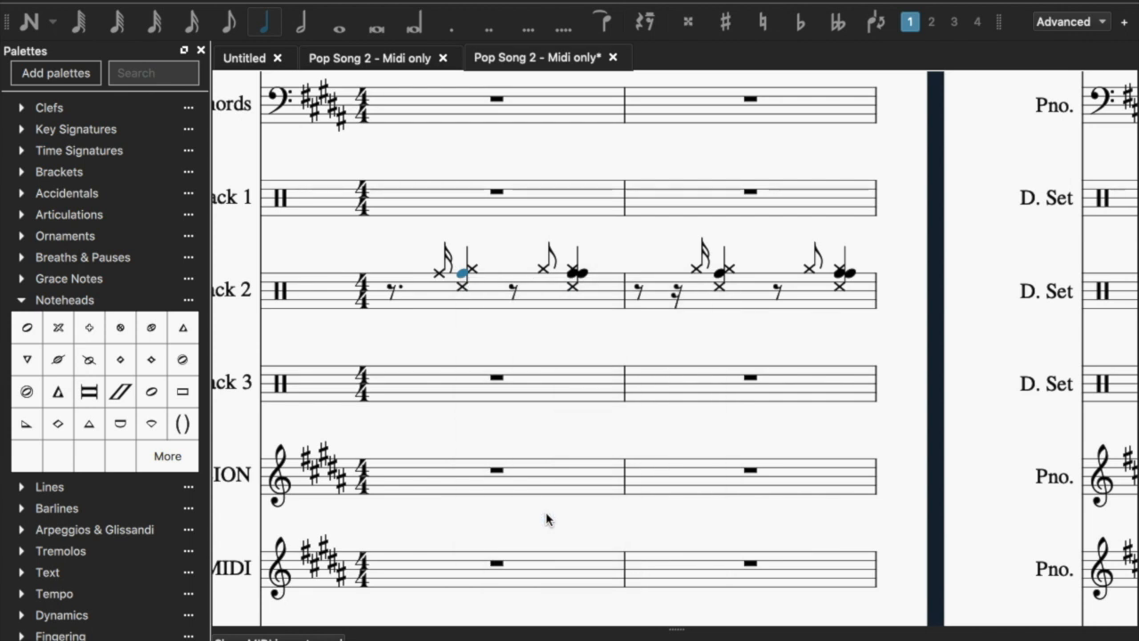
{"action": "left_click", "coordinate": [121, 329]}
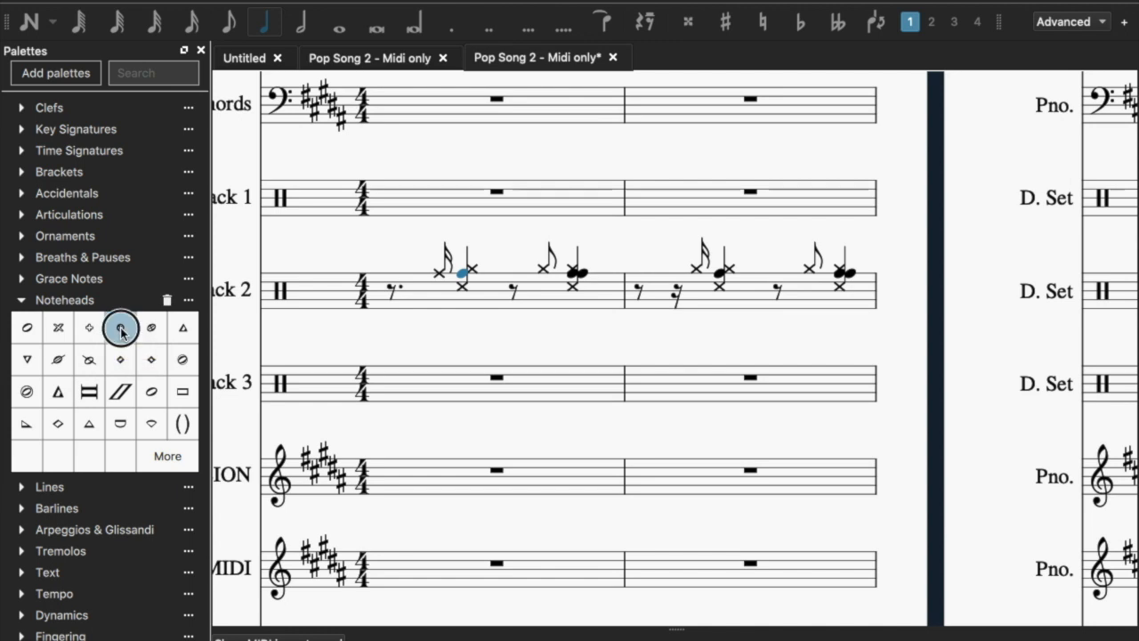
{"action": "left_click", "coordinate": [121, 329]}
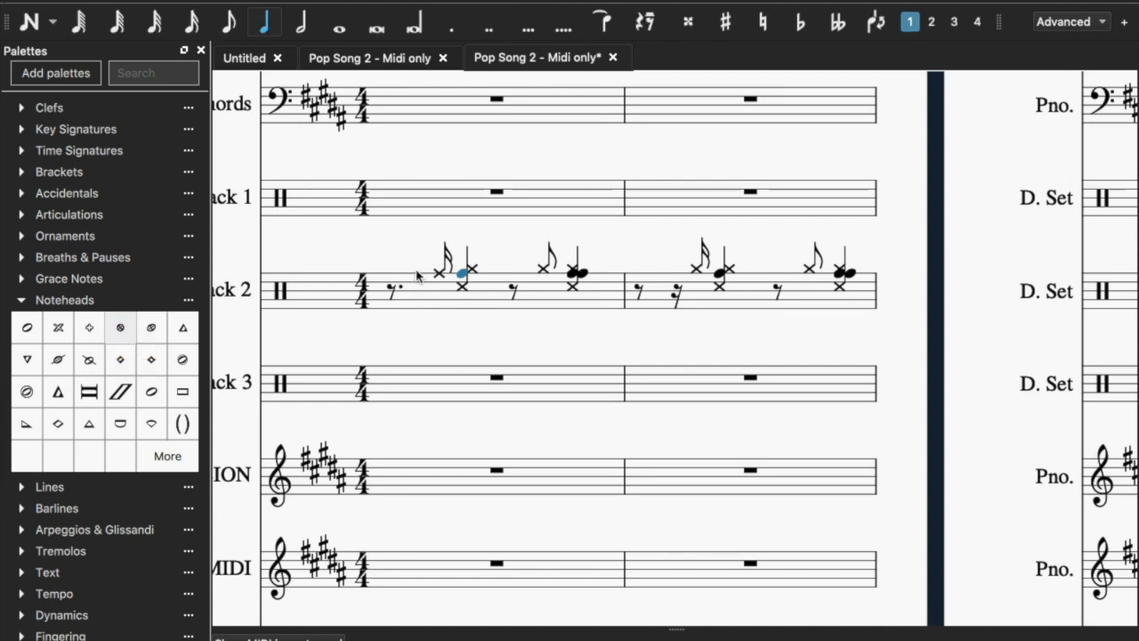
{"action": "left_click", "coordinate": [51, 23]}
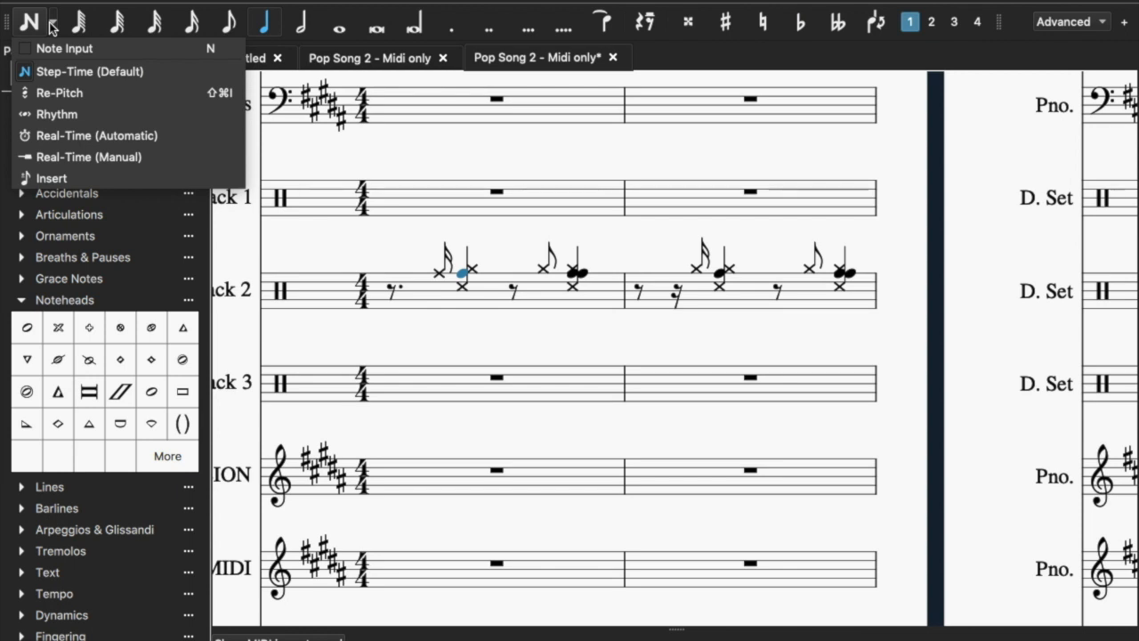
{"action": "left_click", "coordinate": [52, 25]}
Delete the offset cross note from the first quarter-note chord and the offset solid note from the second in Drum Track 2's first measure.
{"action": "left_click", "coordinate": [438, 274]}
{"action": "left_click", "coordinate": [474, 271]}
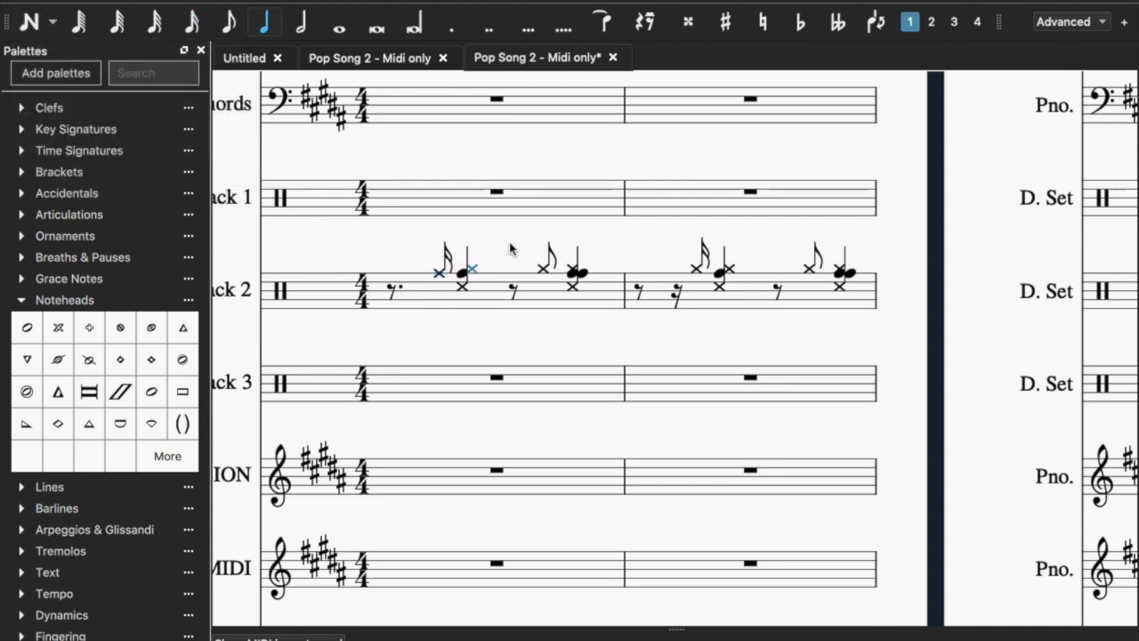
{"action": "key", "text": "Delete"}
{"action": "left_click", "coordinate": [462, 284]}
{"action": "left_click", "coordinate": [465, 267]}
{"action": "left_click", "coordinate": [463, 274]}
{"action": "left_click", "coordinate": [439, 272]}
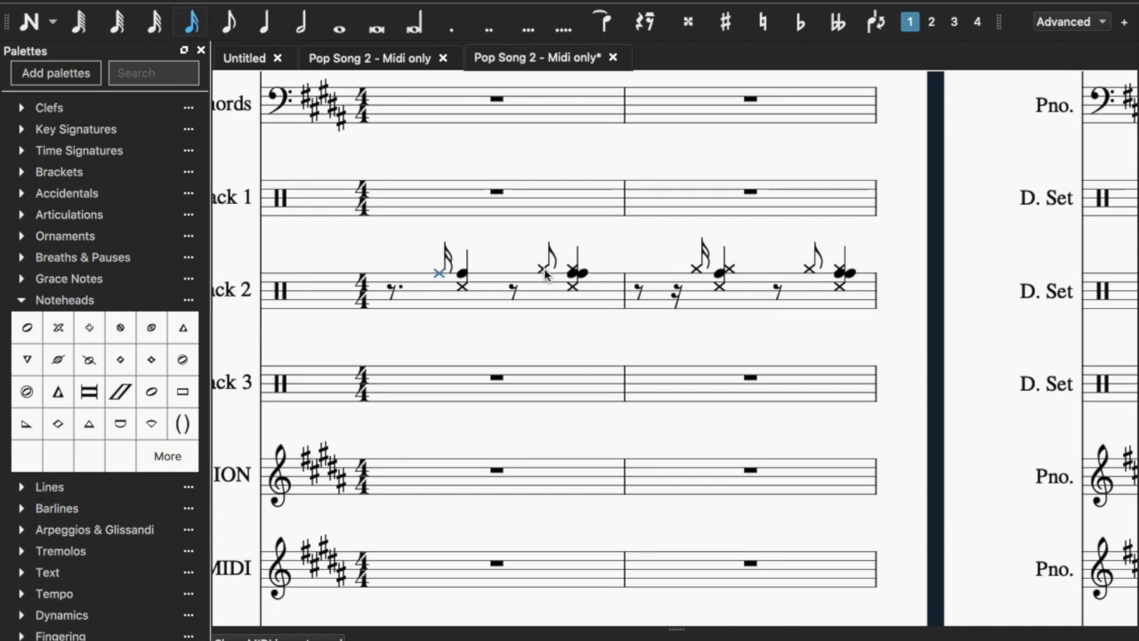
{"action": "left_click", "coordinate": [582, 274]}
{"action": "key", "text": "Delete"}
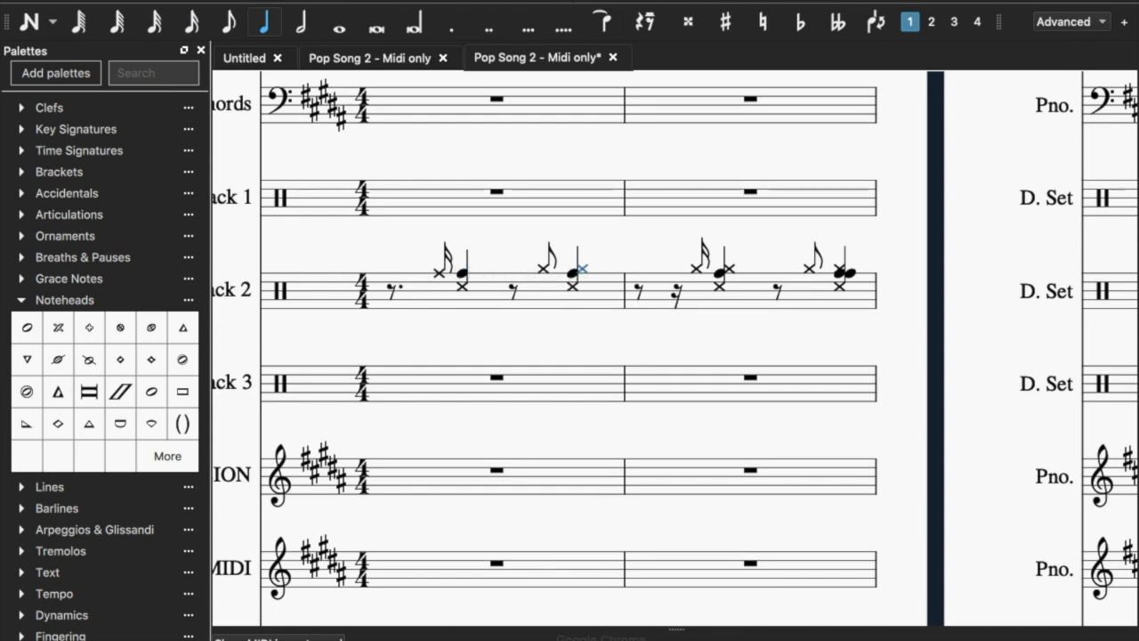
Check the DRUM Track #2 notes in GarageBand's piano roll, and return to the MuseScore score.
{"action": "left_click", "coordinate": [743, 627]}
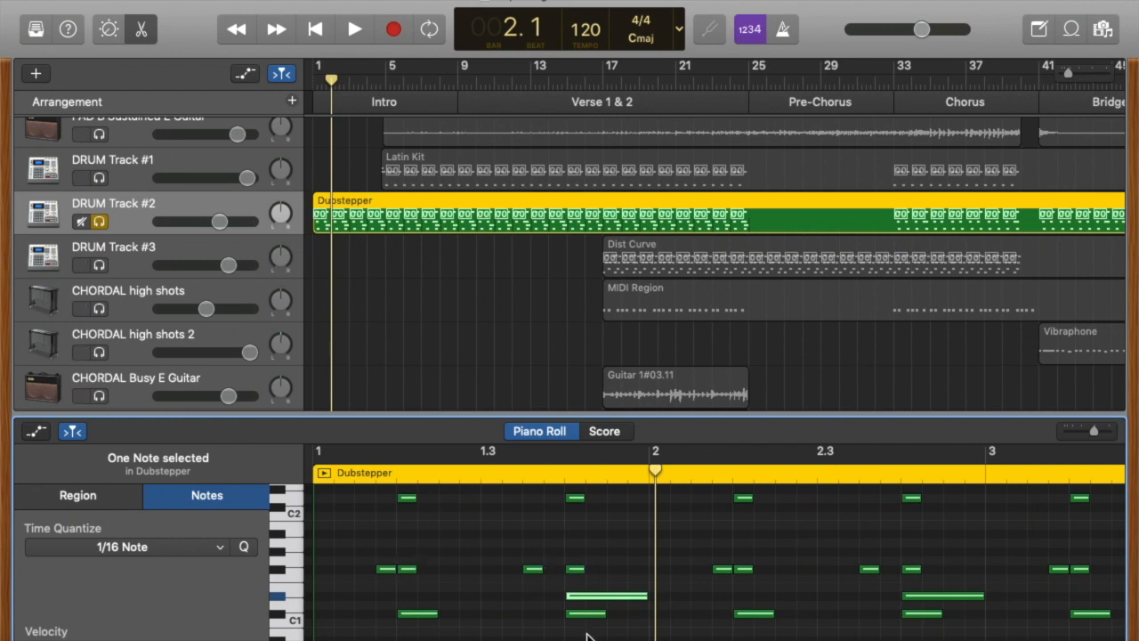
{"action": "key", "text": "ctrl+Up"}
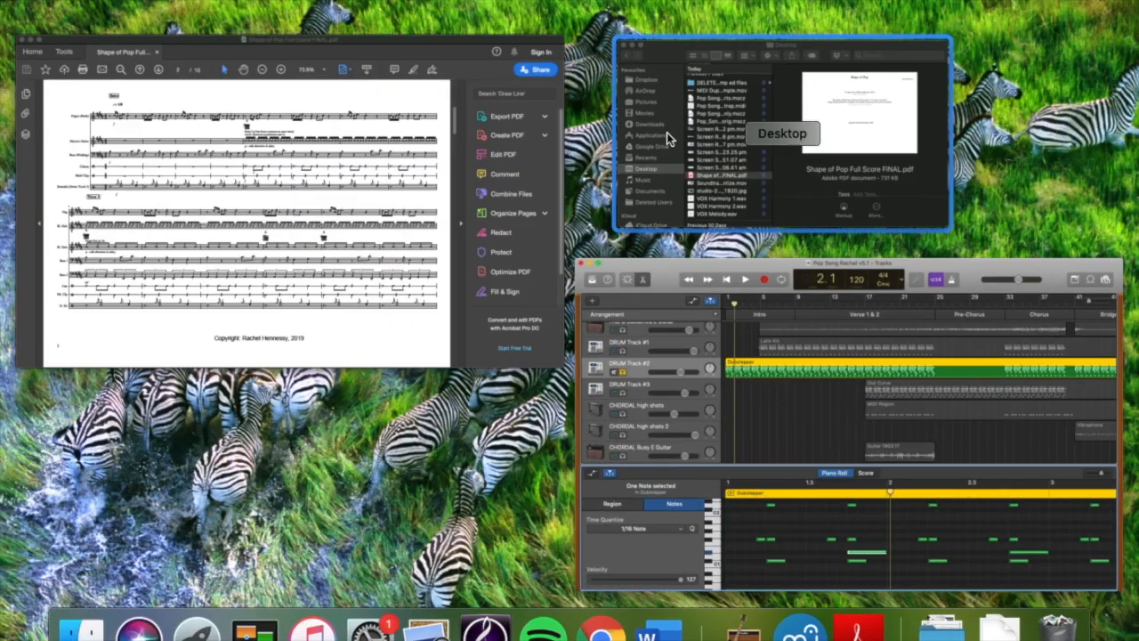
{"action": "mouse_move", "coordinate": [554, 18]}
{"action": "left_click", "coordinate": [419, 62]}
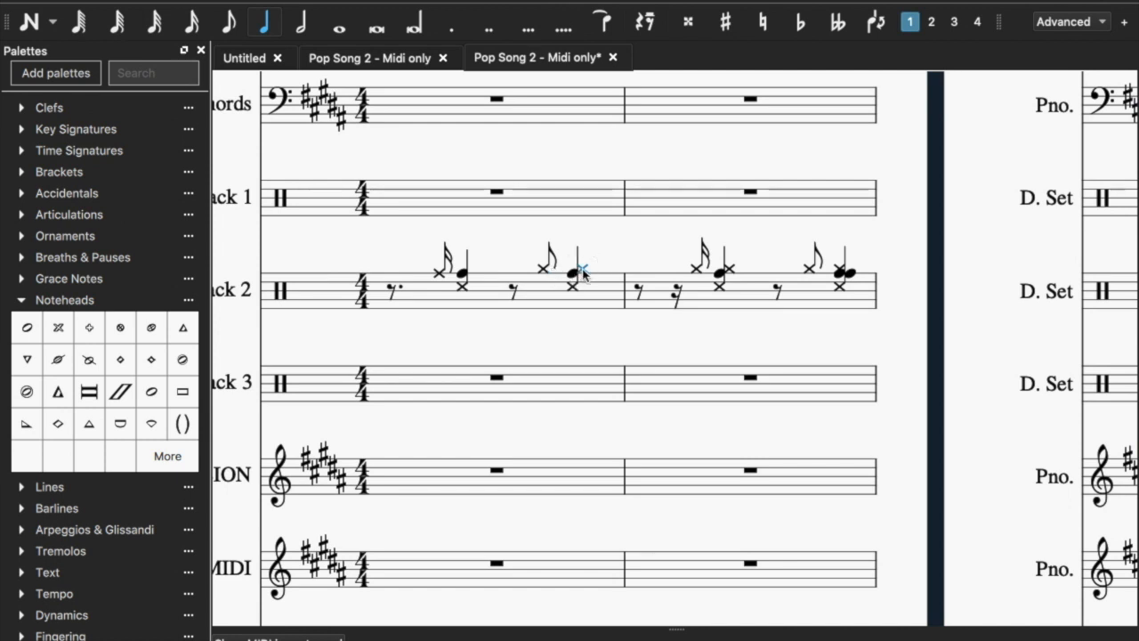
Move the eighth-note cross in Drum Track 2's first measure onto the top staff line.
{"action": "left_click", "coordinate": [543, 272]}
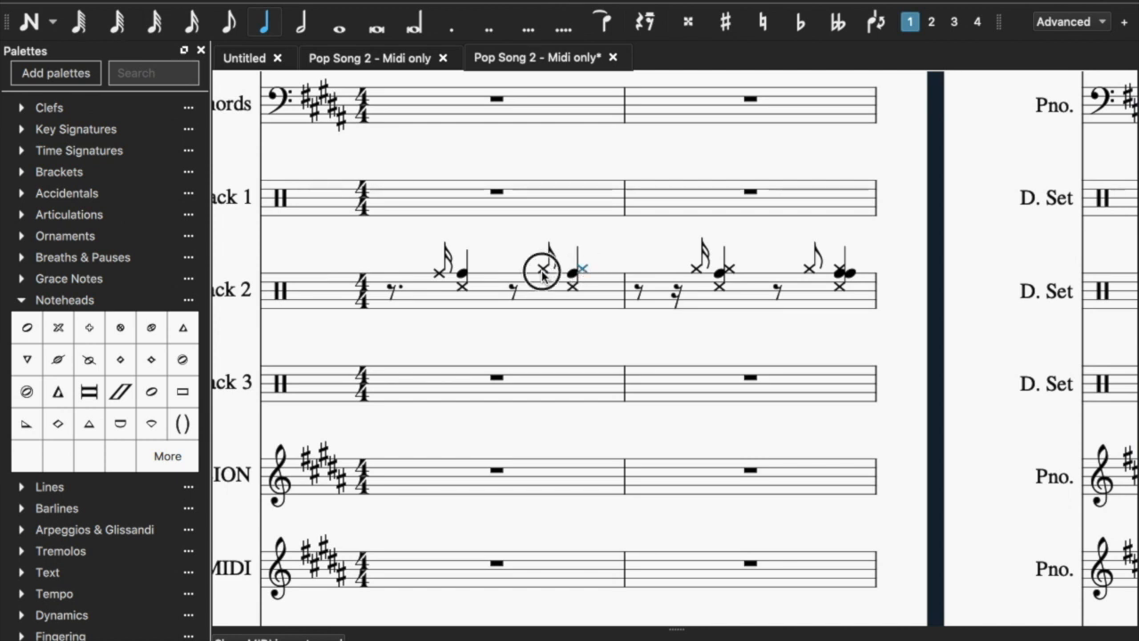
{"action": "key", "text": "Down"}
{"action": "key", "text": "Up"}
{"action": "key", "text": "Up"}
{"action": "key", "text": "Up"}
{"action": "key", "text": "Up"}
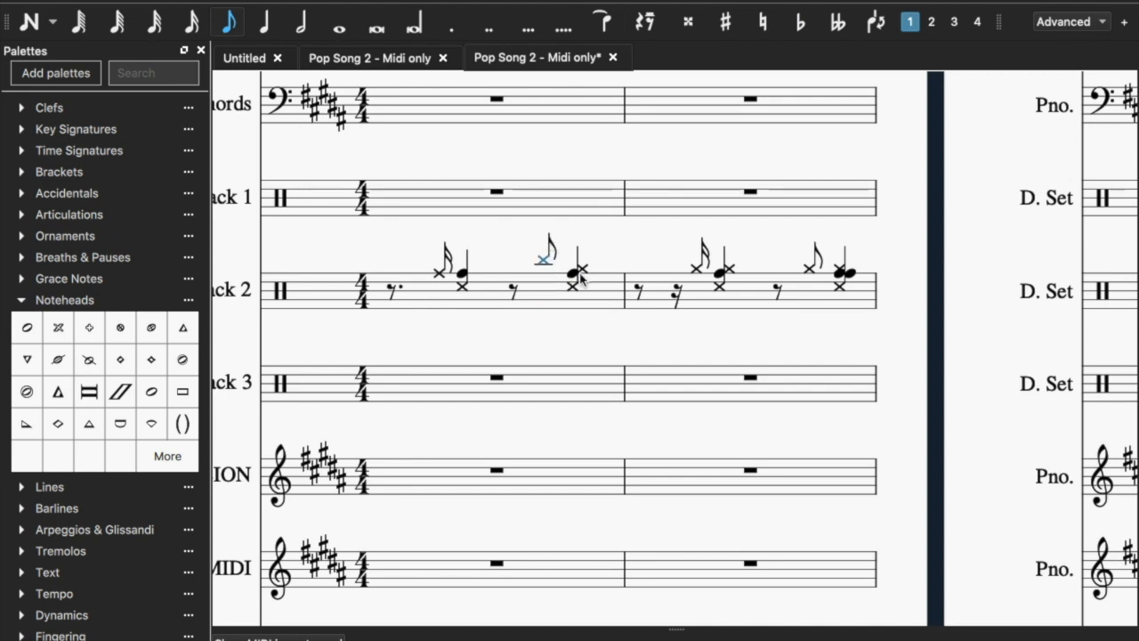
{"action": "key", "text": "Down"}
{"action": "key", "text": "Down"}
{"action": "key", "text": "Down"}
{"action": "key", "text": "Down"}
{"action": "key", "text": "Down"}
Move the cross note in the second quarter-note chord of Drum Track 2's first measure onto the top staff line.
{"action": "left_click", "coordinate": [585, 271]}
{"action": "key", "text": "Down"}
{"action": "key", "text": "Down"}
{"action": "key", "text": "Down"}
{"action": "key", "text": "Down"}
{"action": "key", "text": "Down"}
{"action": "key", "text": "Up"}
{"action": "key", "text": "Up"}
{"action": "key", "text": "Up"}
{"action": "key", "text": "Up"}
{"action": "key", "text": "Up"}
{"action": "key", "text": "Up"}
{"action": "key", "text": "Up"}
{"action": "key", "text": "Up"}
{"action": "key", "text": "Up"}
{"action": "key", "text": "Up"}
{"action": "key", "text": "Up"}
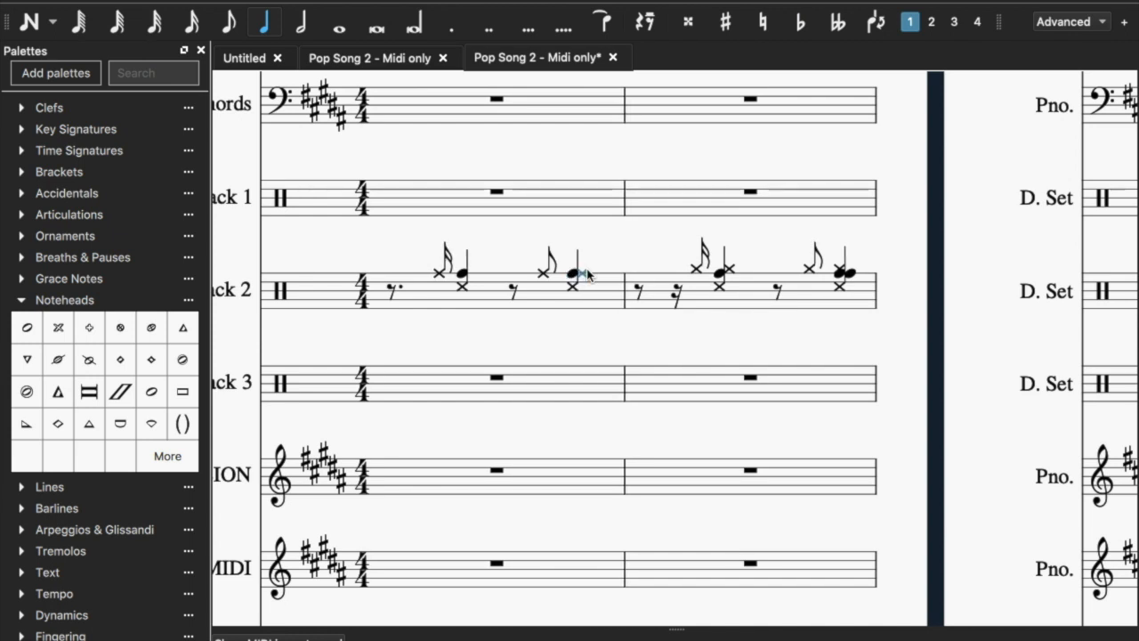
{"action": "key", "text": "Escape"}
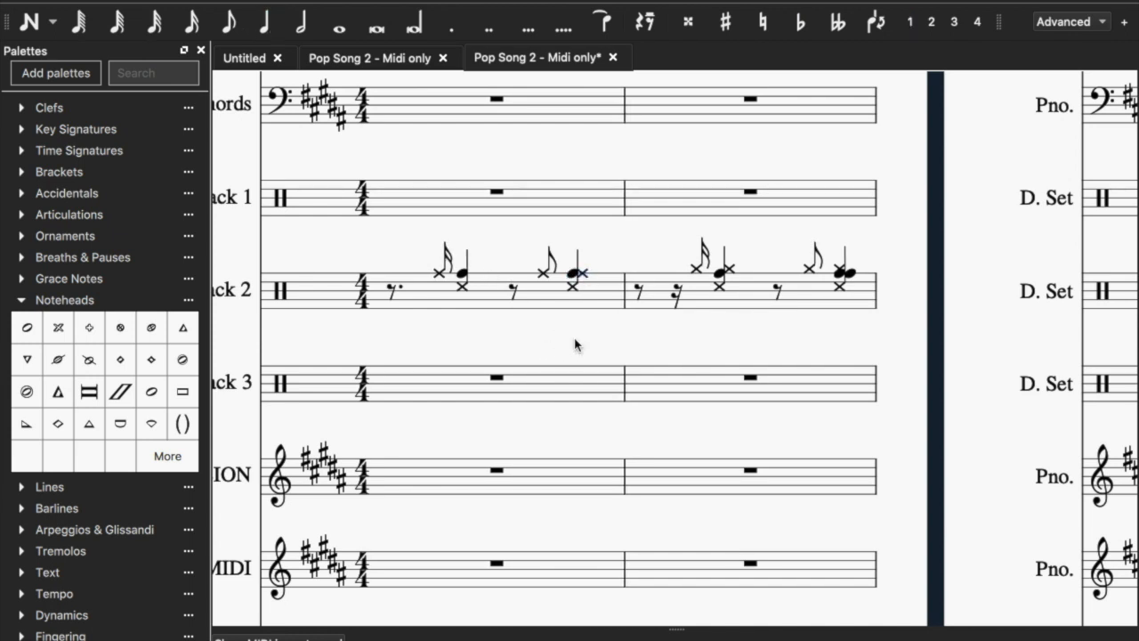
Audition individual notes in Drum Track 2's first measure, and play the measure back from the dotted eighth rest.
{"action": "left_click", "coordinate": [573, 275]}
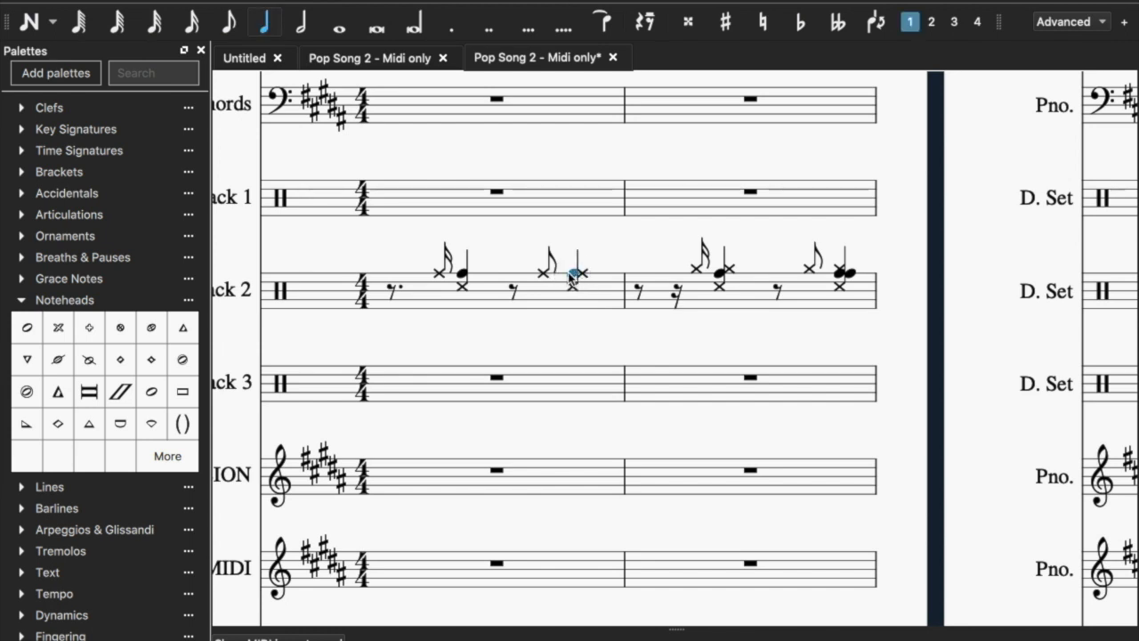
{"action": "left_click", "coordinate": [573, 276]}
{"action": "left_click", "coordinate": [571, 281]}
{"action": "left_click", "coordinate": [572, 282]}
{"action": "left_click", "coordinate": [439, 273]}
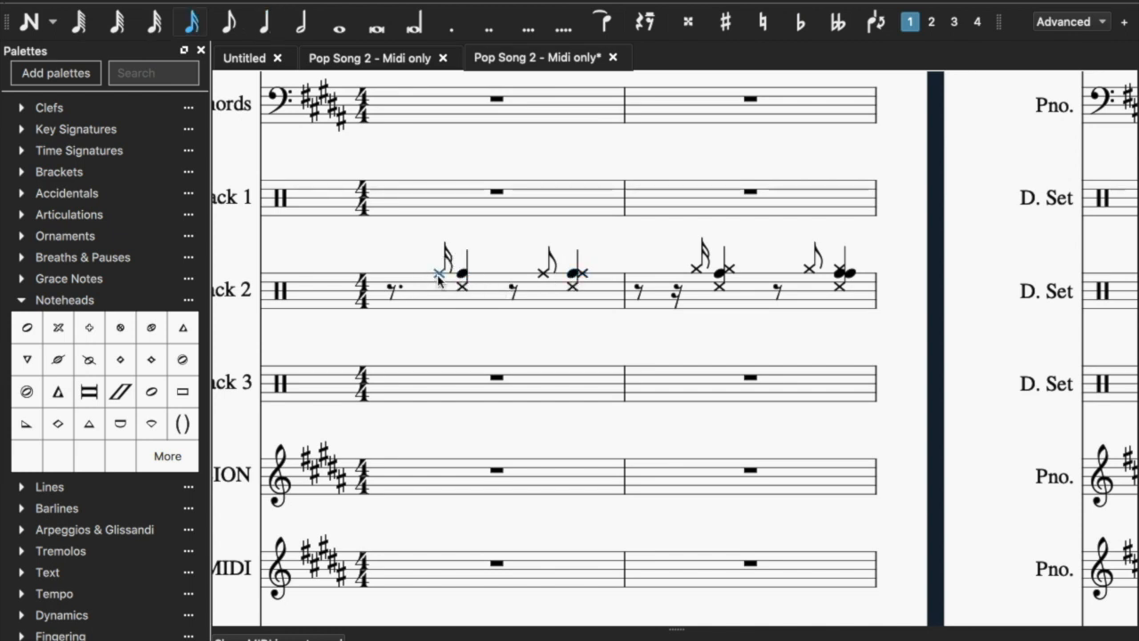
{"action": "left_click", "coordinate": [395, 292]}
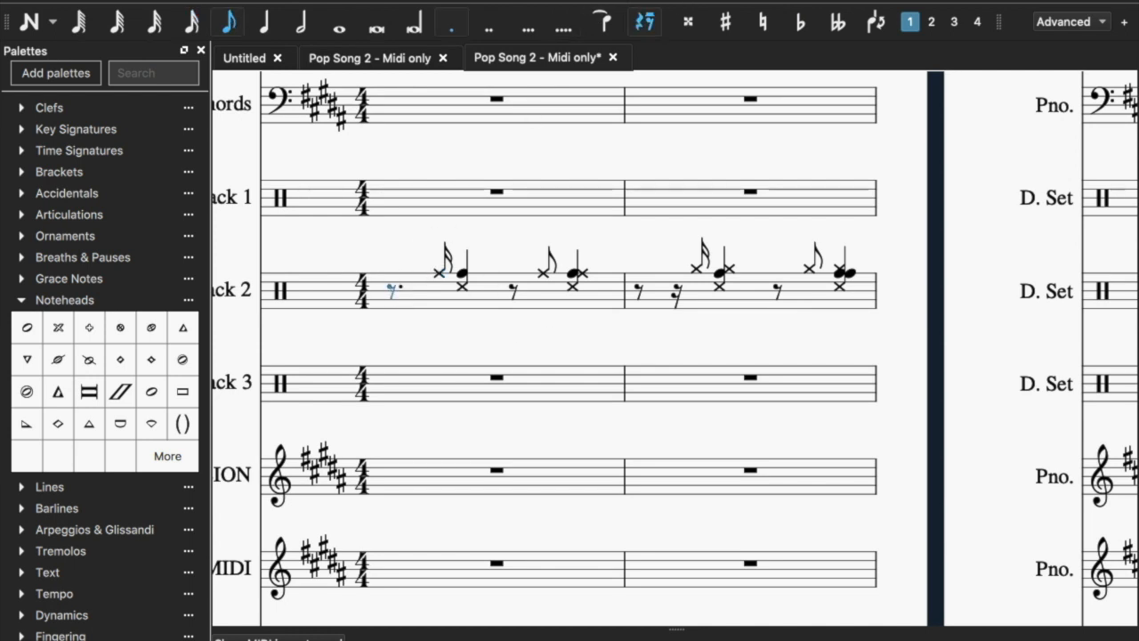
{"action": "key", "text": "space"}
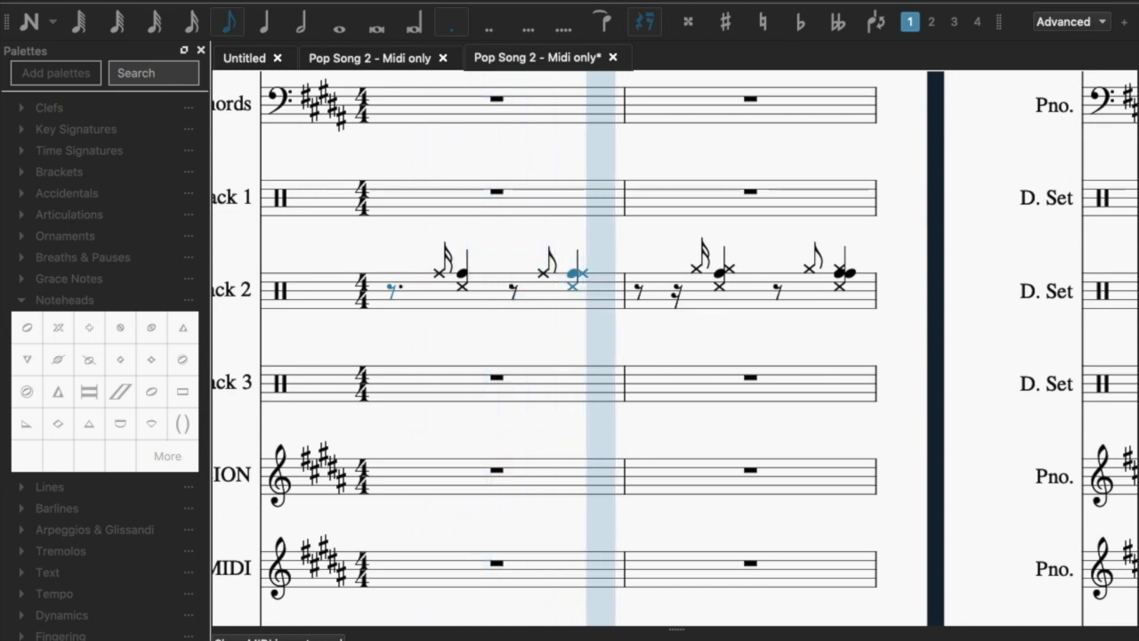
{"action": "key", "text": "space"}
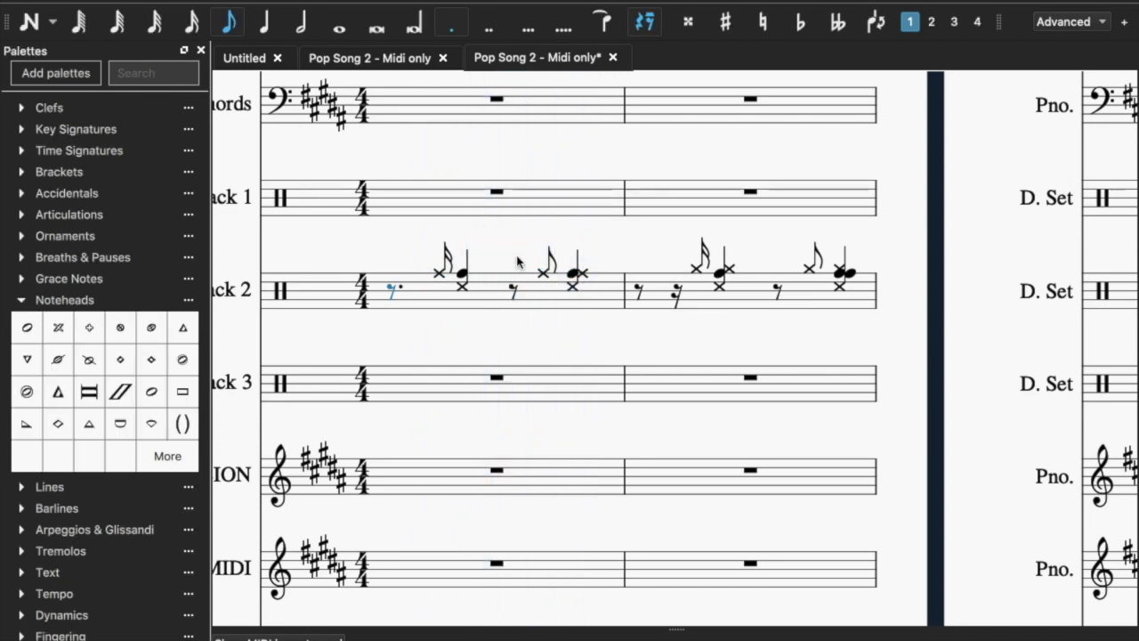
Replace Drum Track 2's second measure with a copy of its first measure.
{"action": "key", "text": "Escape"}
{"action": "left_click", "coordinate": [537, 305]}
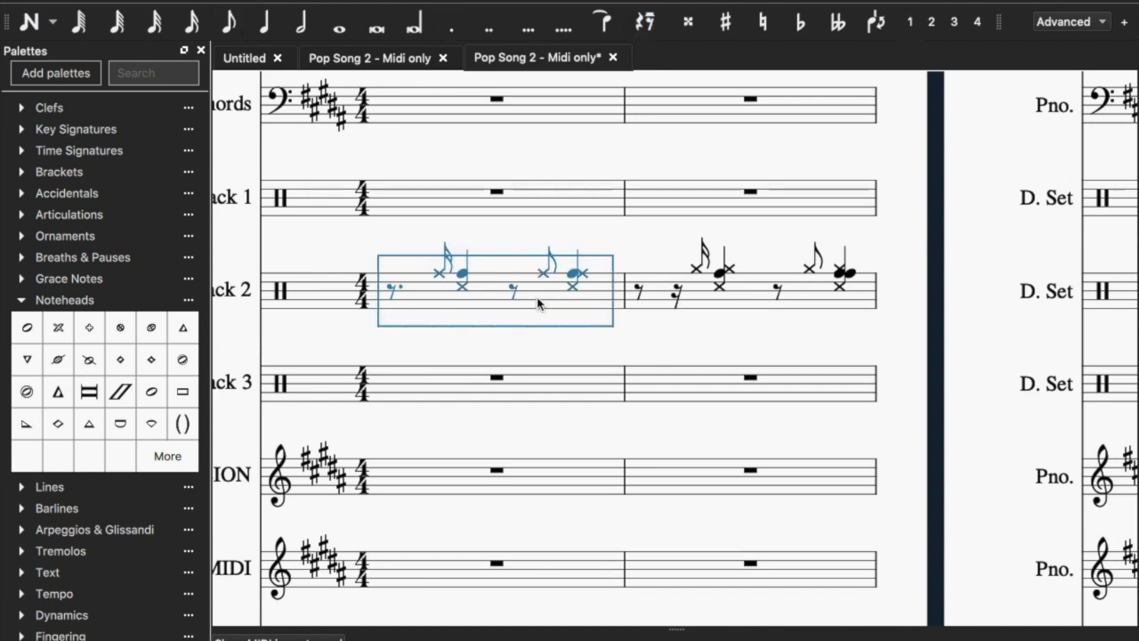
{"action": "left_click", "coordinate": [717, 305]}
{"action": "scroll", "coordinate": [717, 305], "scroll_direction": "left", "scroll_amount": 3}
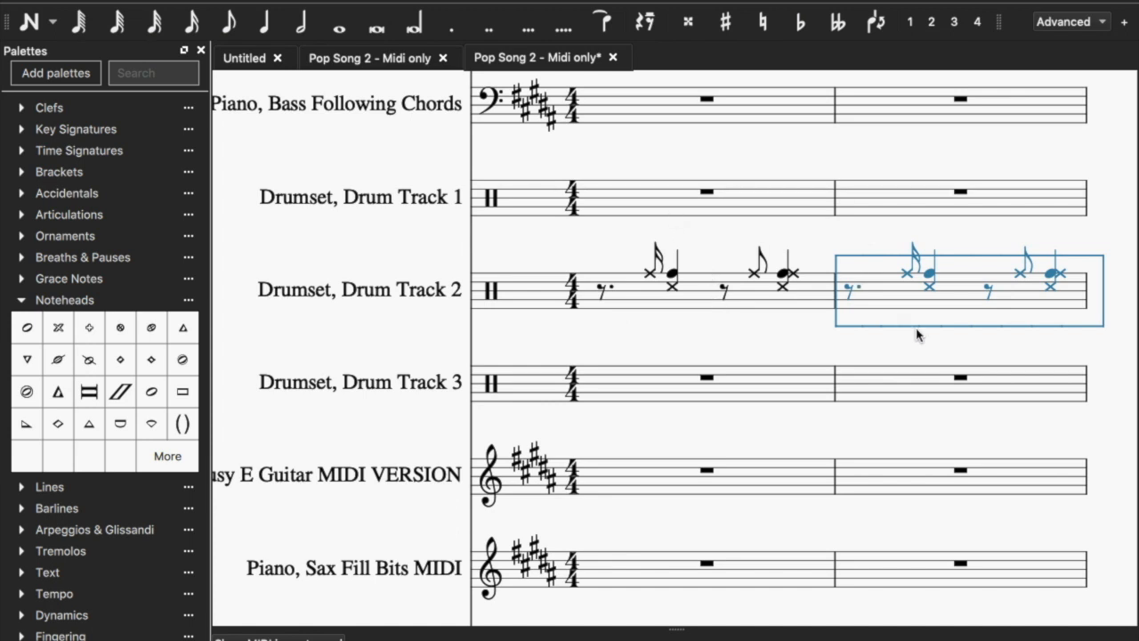
Replace Drum Track 2's third, fourth and fifth measures with copies of the corrected first measure.
{"action": "scroll", "coordinate": [918, 330], "scroll_direction": "right", "scroll_amount": 7}
{"action": "scroll", "coordinate": [894, 321], "scroll_direction": "right", "scroll_amount": 2}
{"action": "left_click", "coordinate": [872, 285]}
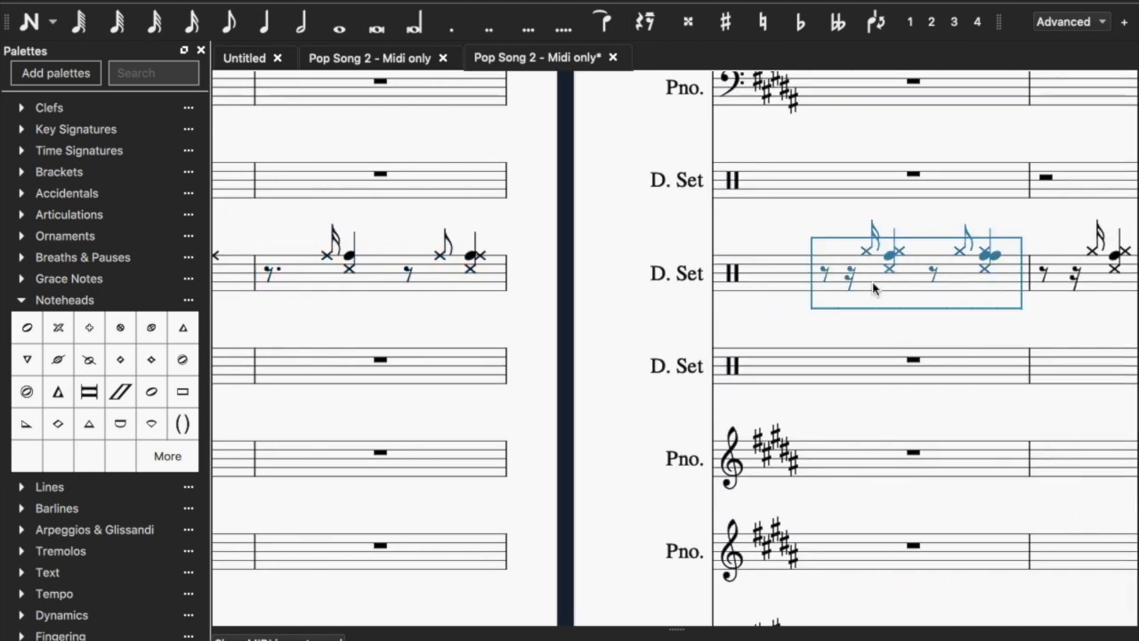
{"action": "scroll", "coordinate": [873, 287], "scroll_direction": "right", "scroll_amount": 5}
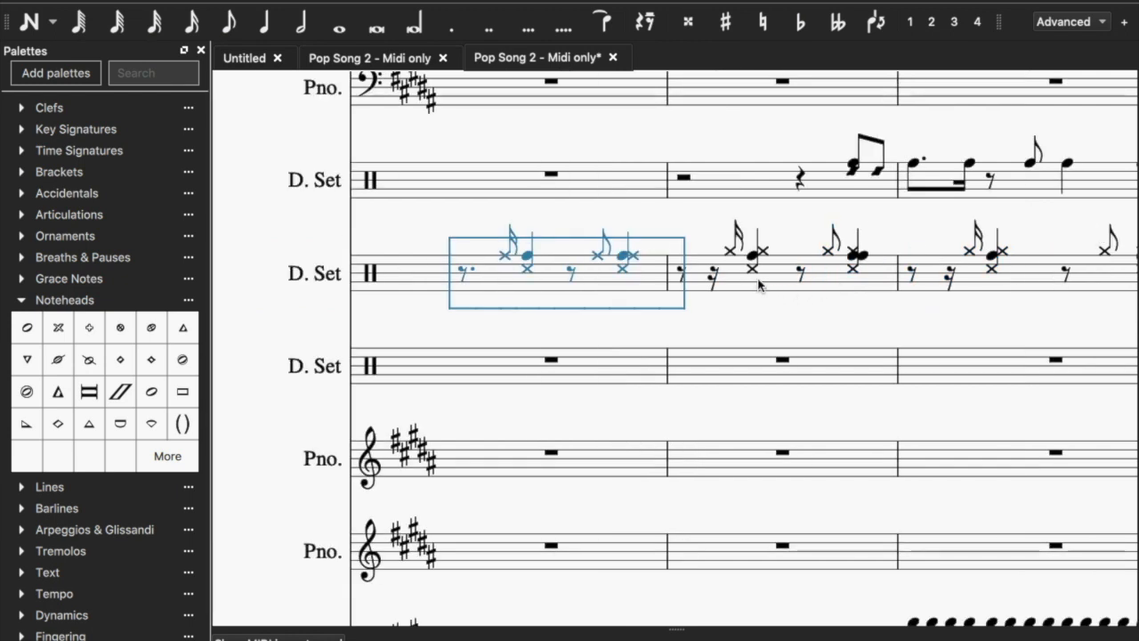
{"action": "left_click", "coordinate": [757, 283]}
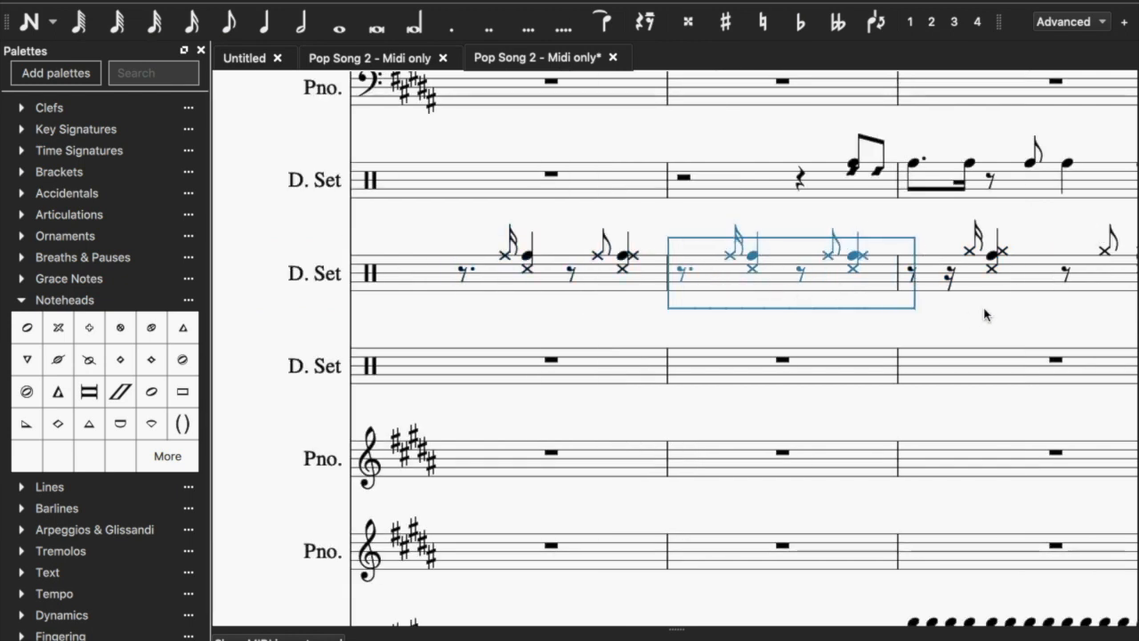
{"action": "left_click", "coordinate": [980, 282]}
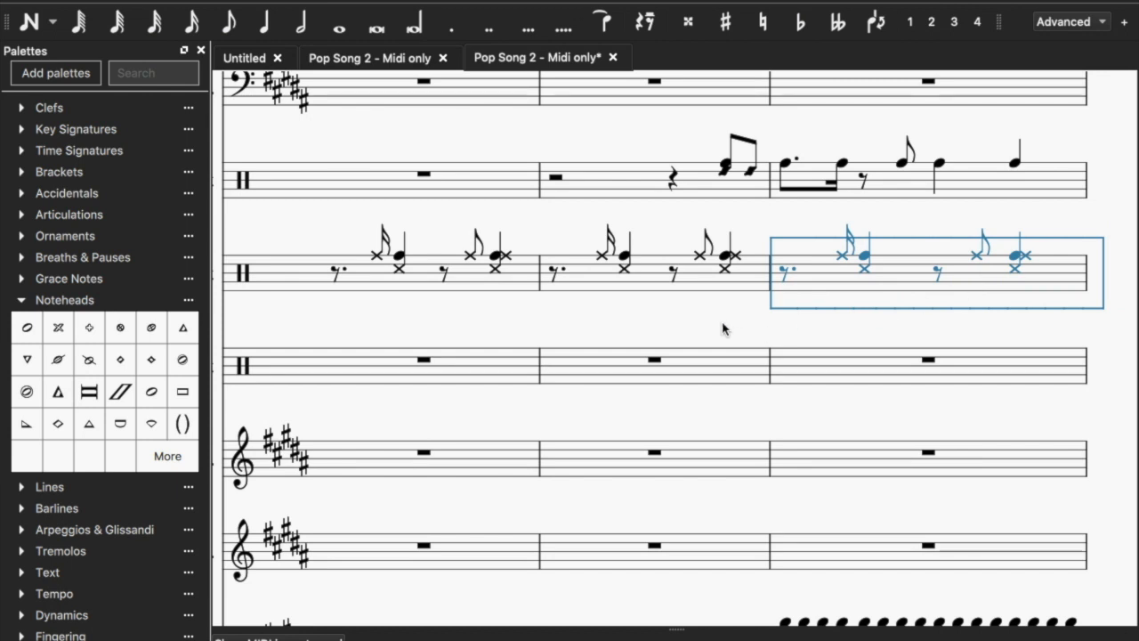
Review the copied Drum Track 2 measures, and audition the upper note of the first eighth-note chord in Drum Track 1's fourth measure.
{"action": "scroll", "coordinate": [722, 328], "scroll_direction": "left", "scroll_amount": 15}
{"action": "scroll", "coordinate": [722, 327], "scroll_direction": "right", "scroll_amount": 3}
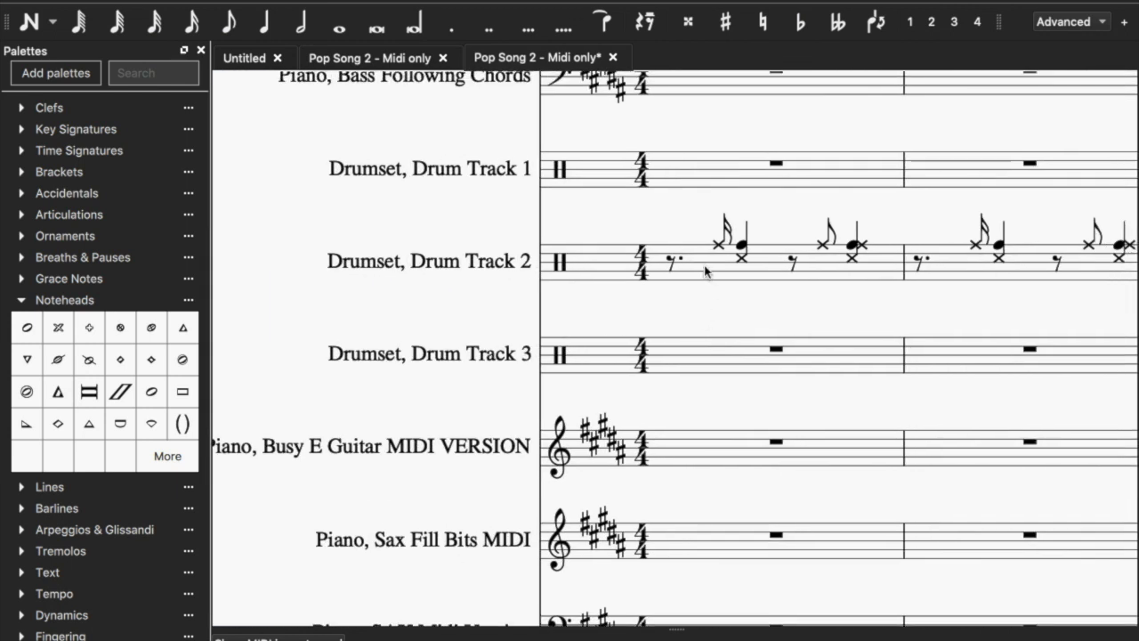
{"action": "scroll", "coordinate": [656, 301], "scroll_direction": "right", "scroll_amount": 5}
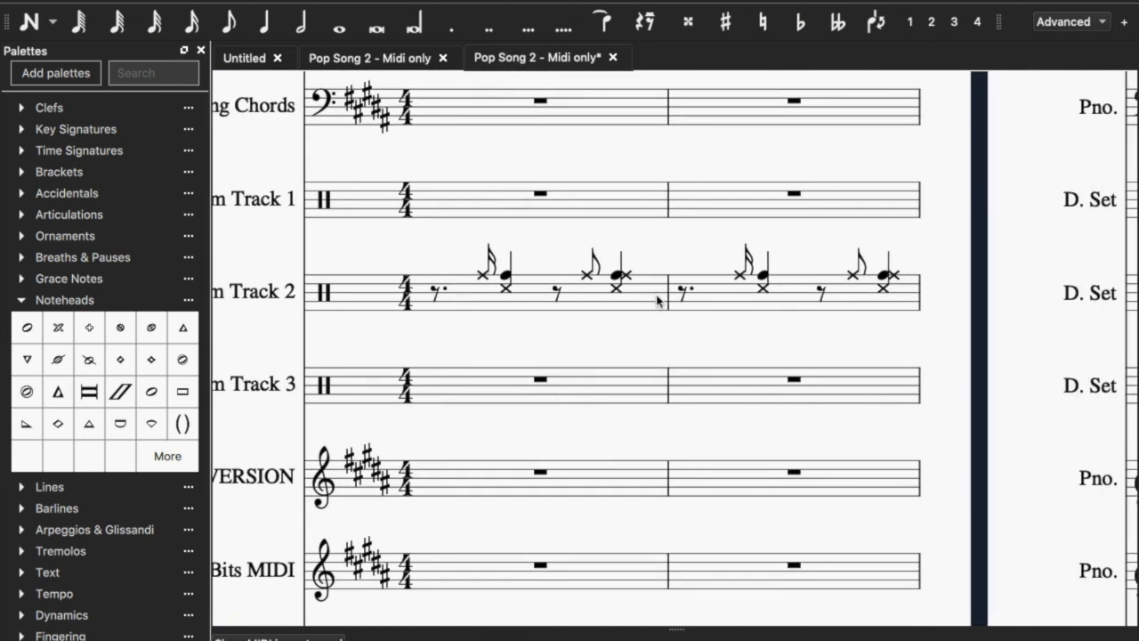
{"action": "scroll", "coordinate": [657, 301], "scroll_direction": "right", "scroll_amount": 15}
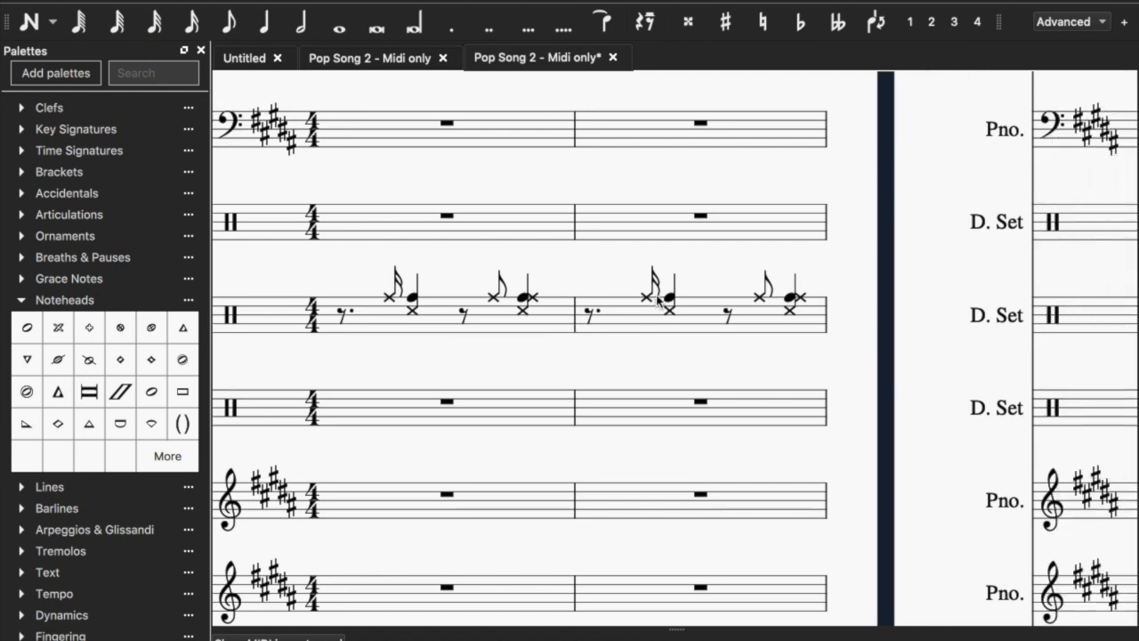
{"action": "scroll", "coordinate": [657, 301], "scroll_direction": "right", "scroll_amount": 8}
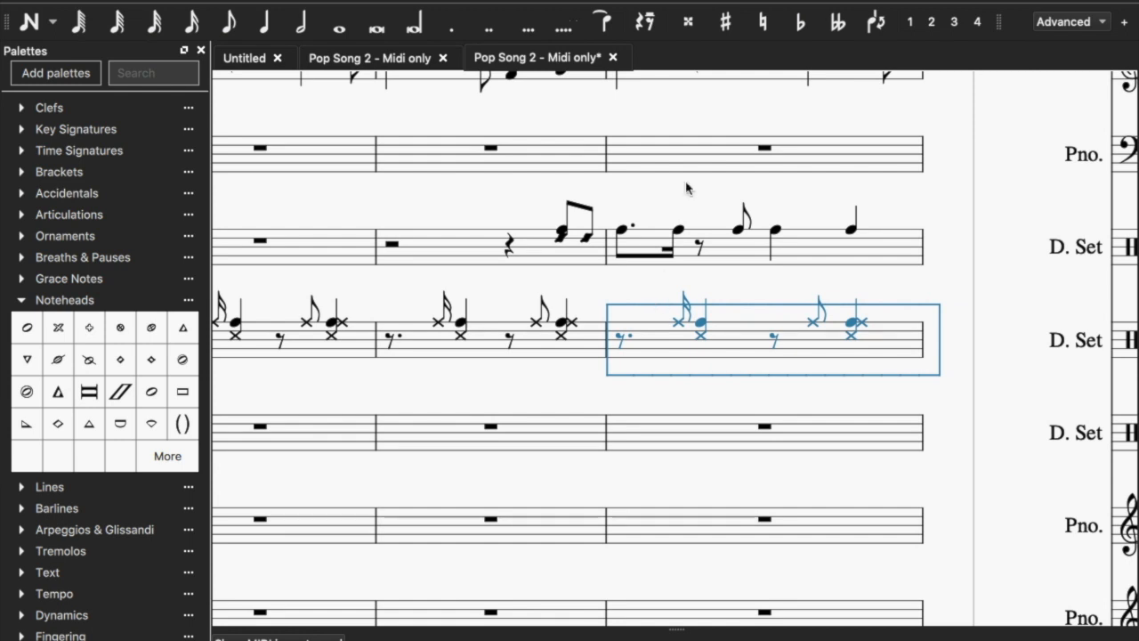
{"action": "left_click", "coordinate": [560, 232]}
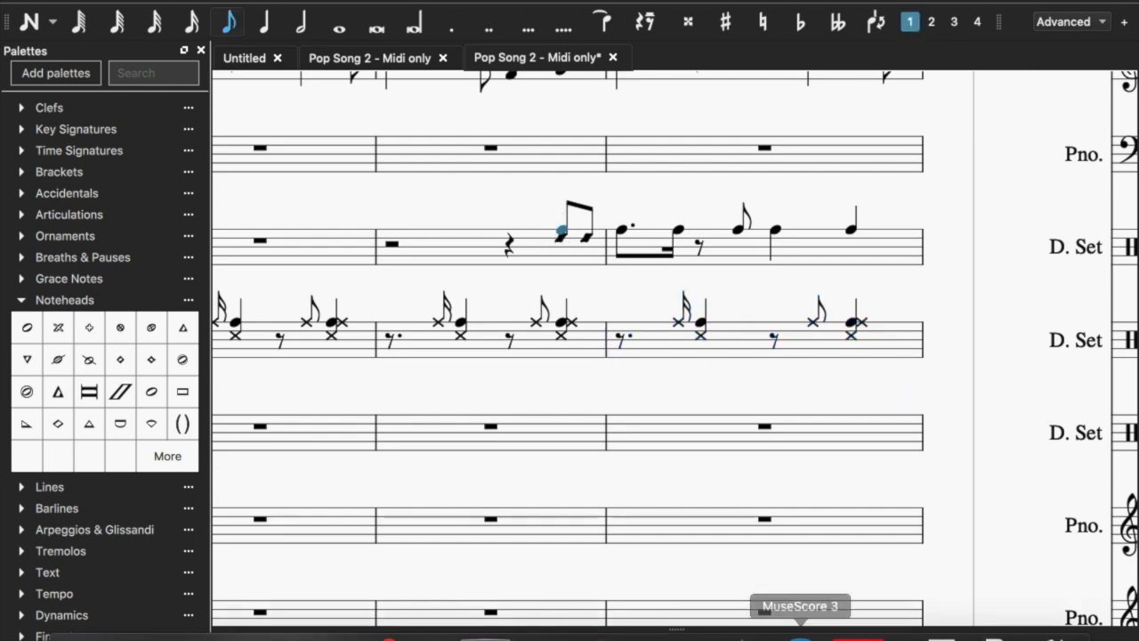
Switch to GarageBand, play DRUM Track #1 soloed from about bar 5 instead of DRUM Track #2, and return to MuseScore.
{"action": "left_click", "coordinate": [750, 623]}
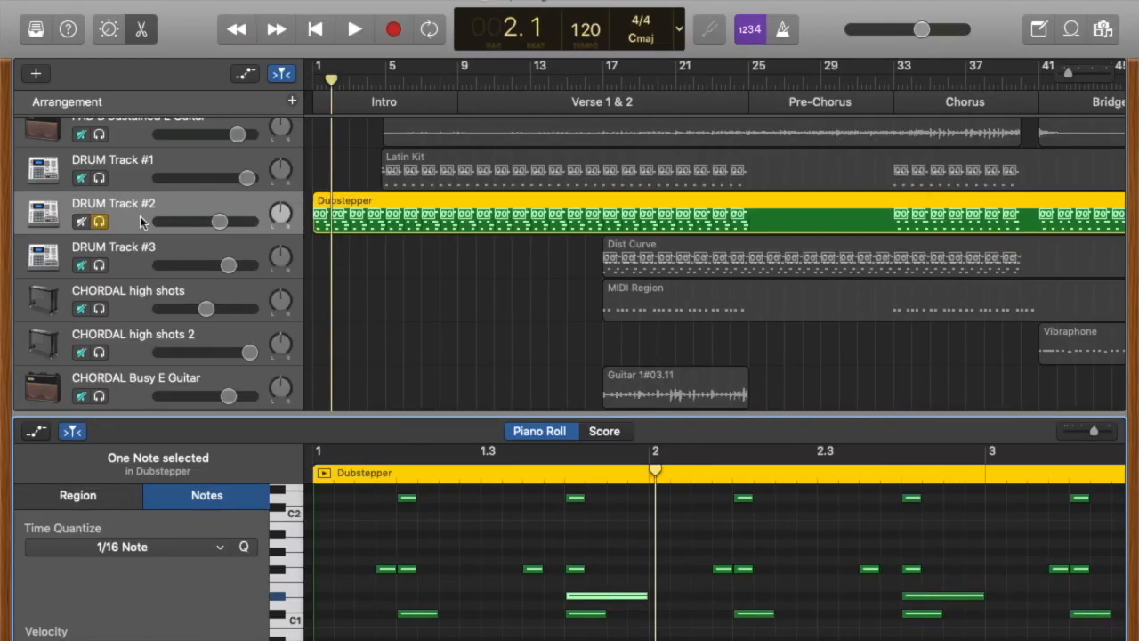
{"action": "left_click", "coordinate": [99, 221]}
{"action": "left_click", "coordinate": [99, 177]}
{"action": "left_click", "coordinate": [384, 79]}
{"action": "key", "text": "space"}
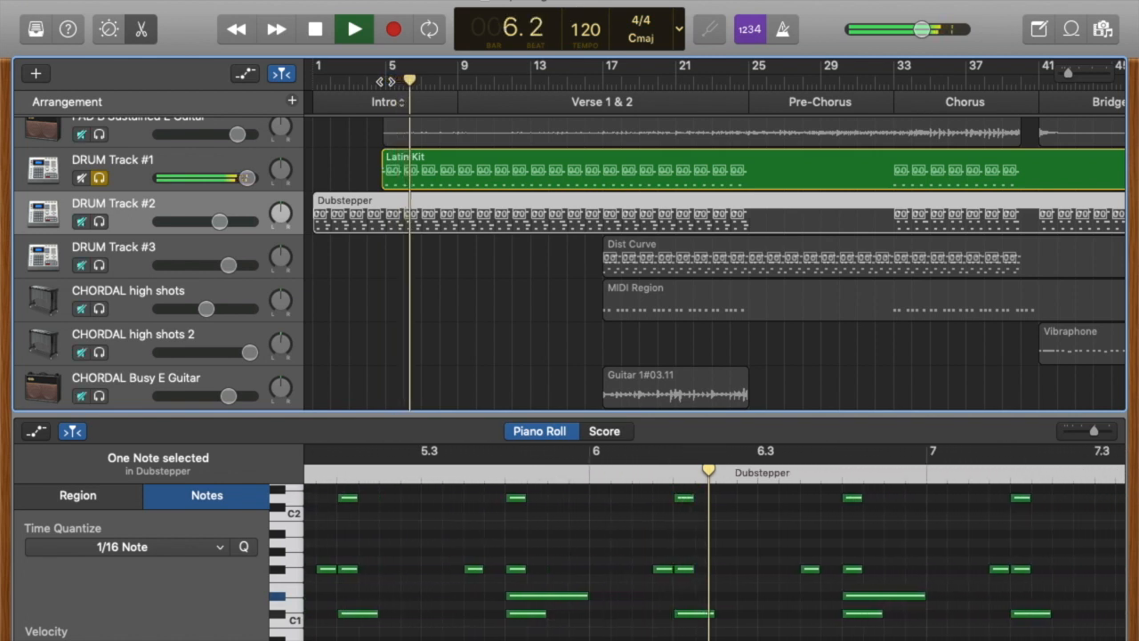
{"action": "key", "text": "space"}
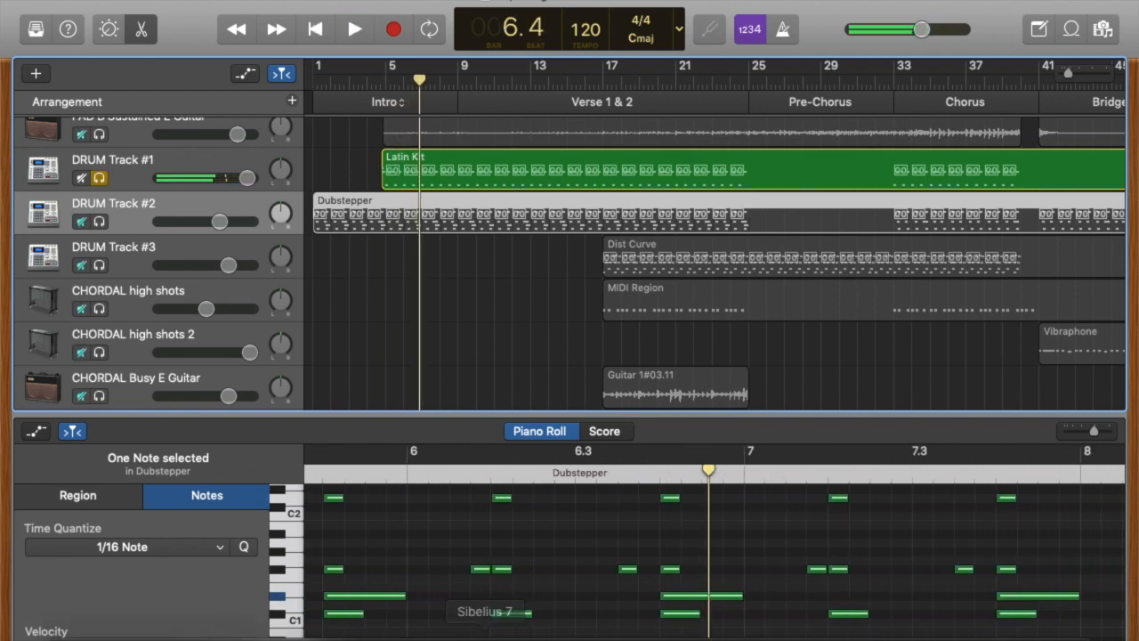
{"action": "left_click", "coordinate": [787, 625]}
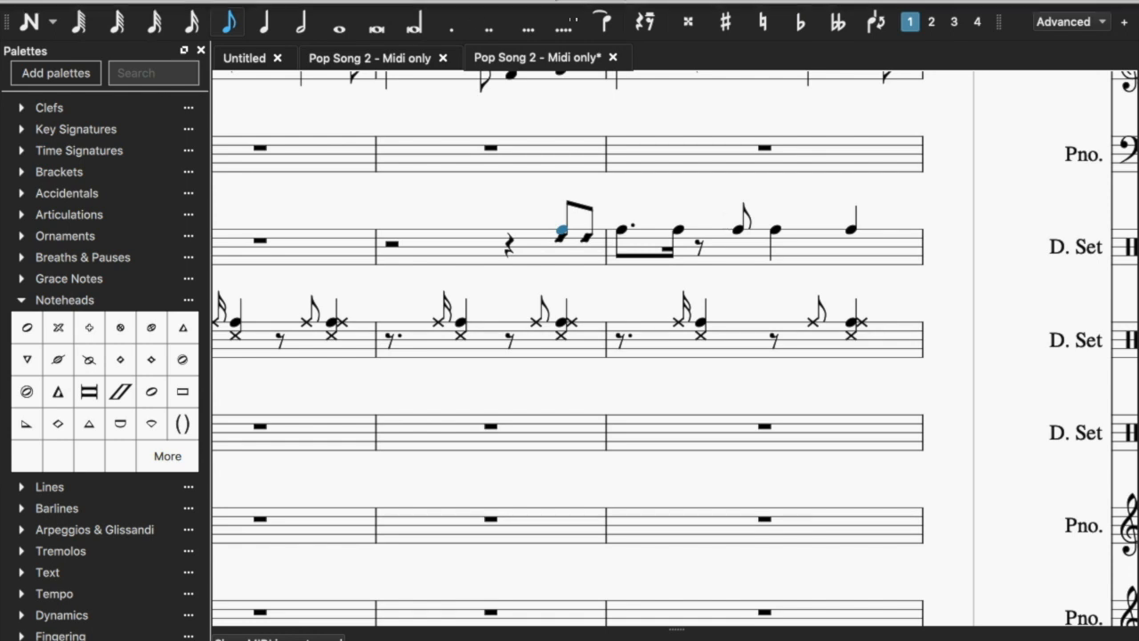
{"action": "left_click", "coordinate": [141, 1]}
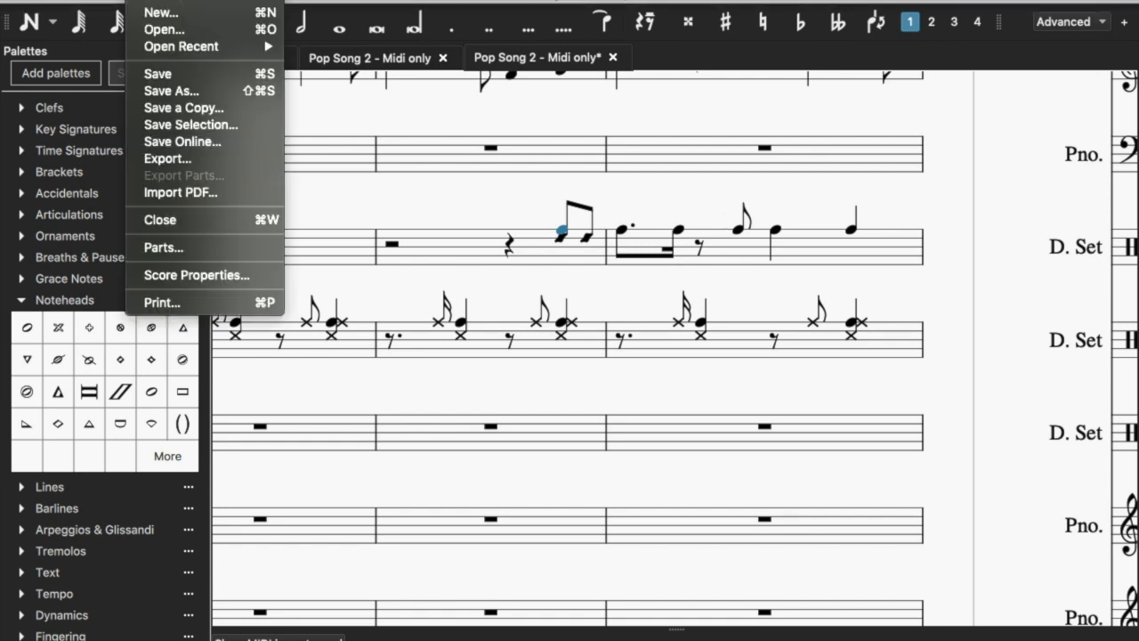
{"action": "left_click", "coordinate": [201, 248]}
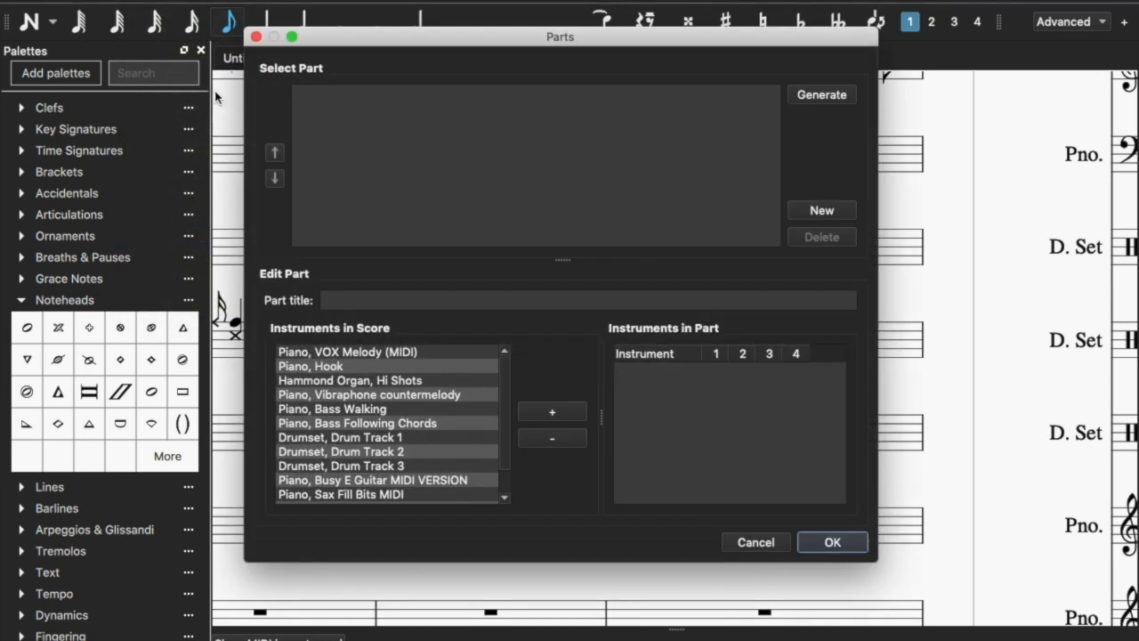
{"action": "left_click", "coordinate": [256, 36]}
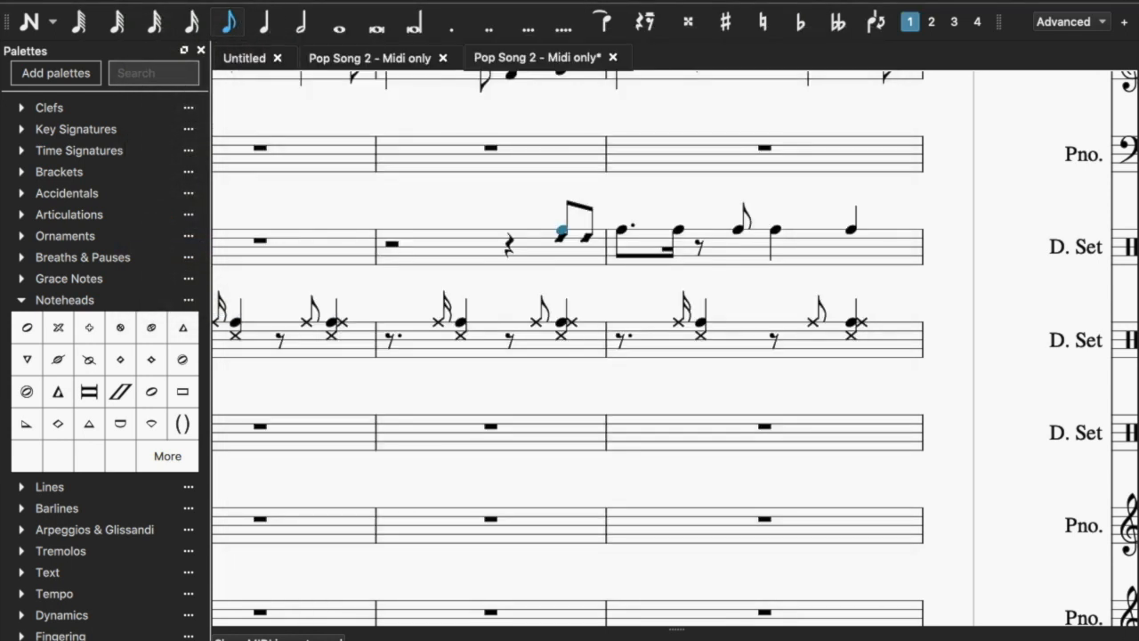
{"action": "left_click", "coordinate": [23, 299]}
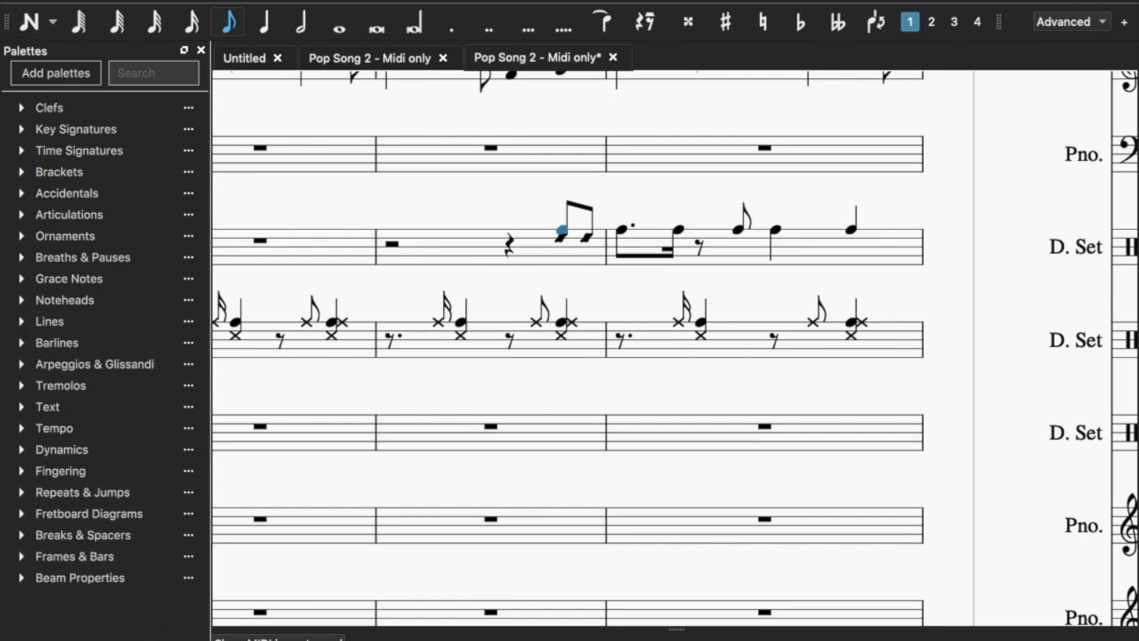
{"action": "left_click", "coordinate": [145, 1]}
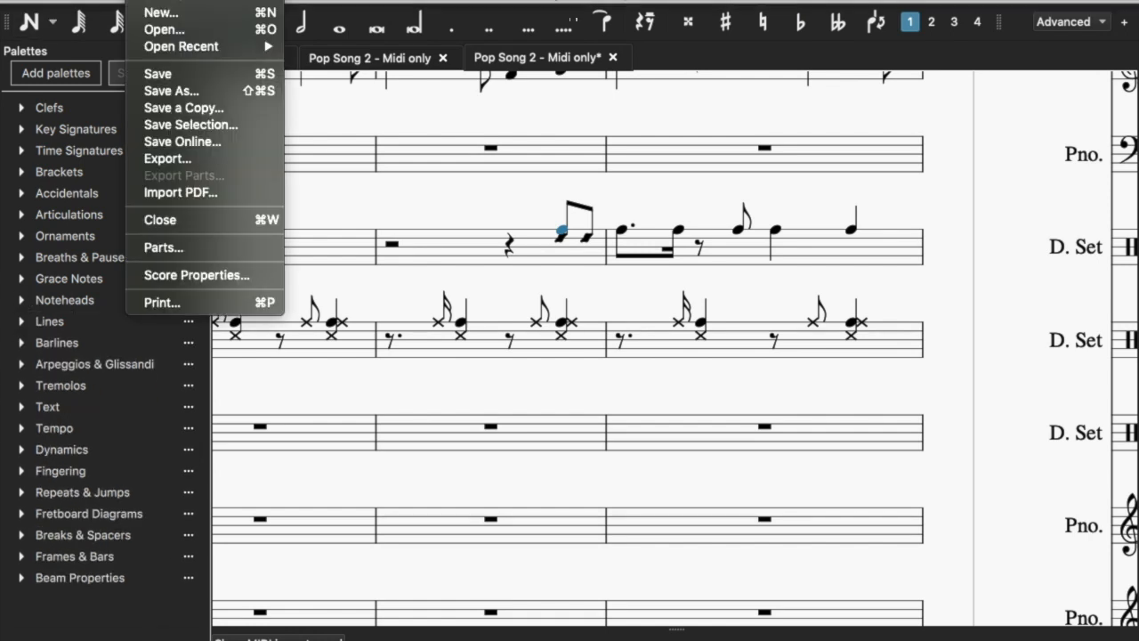
{"action": "mouse_move", "coordinate": [181, 1]}
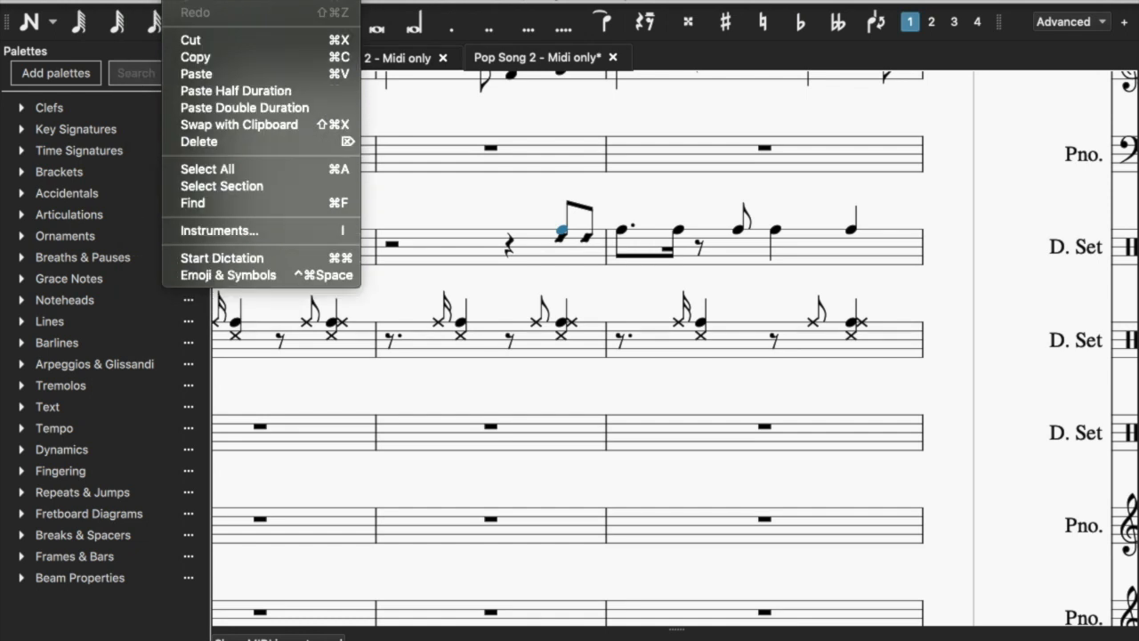
{"action": "mouse_move", "coordinate": [145, 1]}
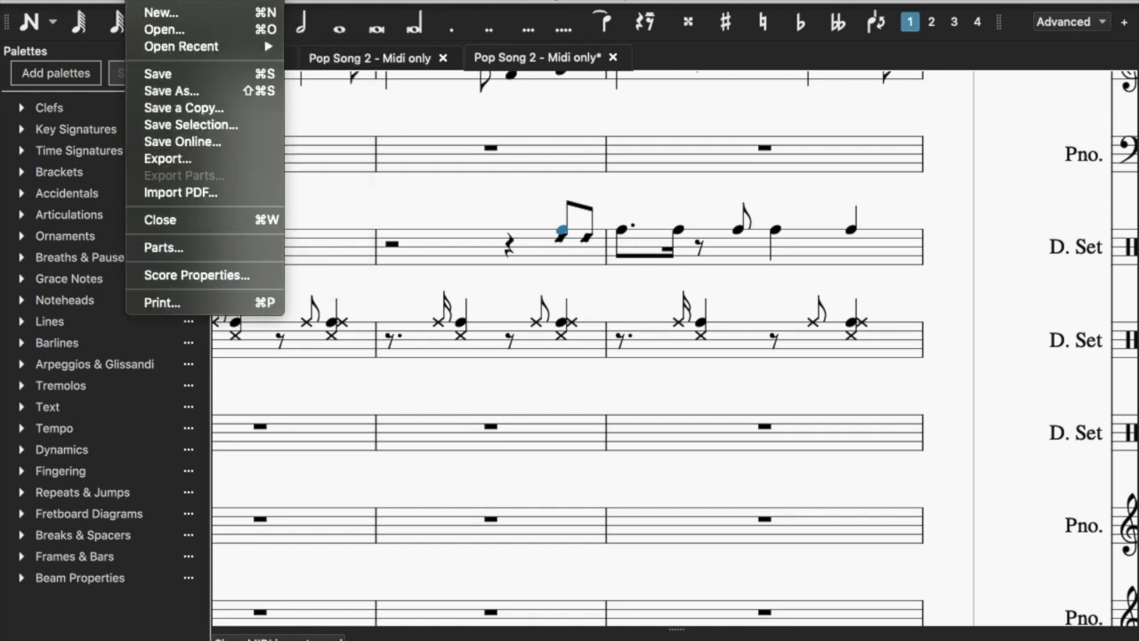
{"action": "left_click", "coordinate": [198, 276]}
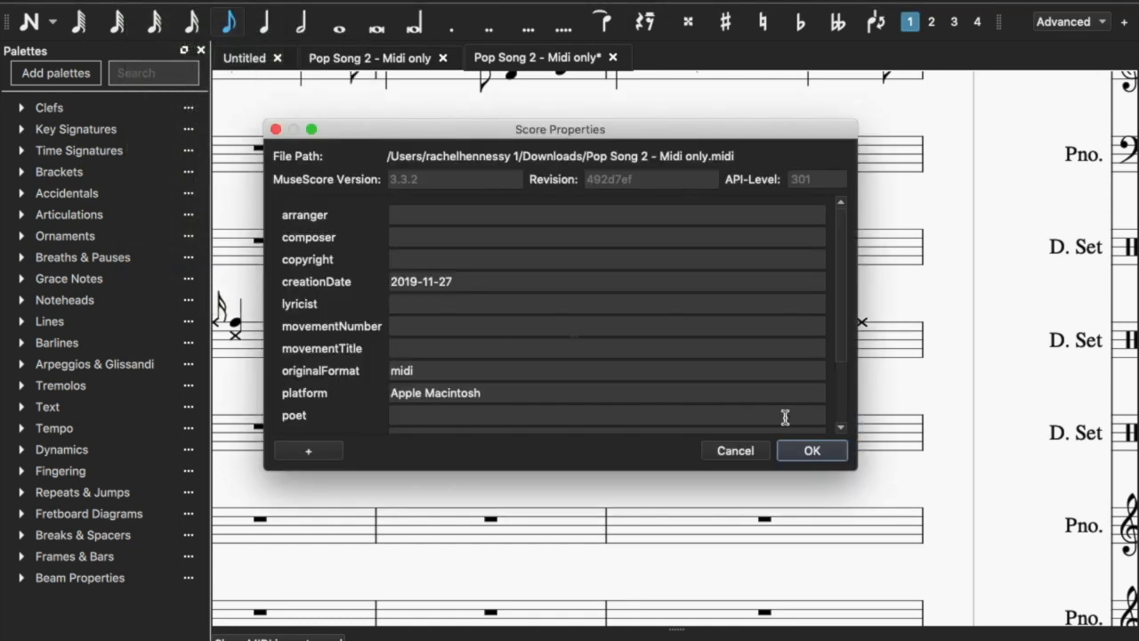
{"action": "left_click", "coordinate": [733, 458]}
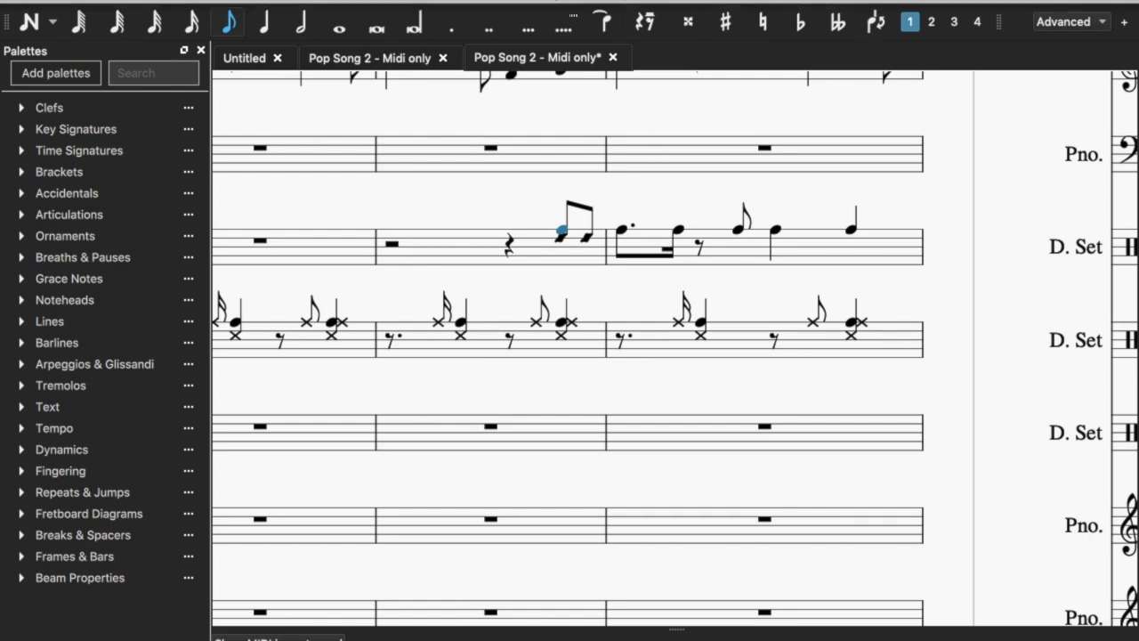
Open the score's instrument setup, show all instruments, and expand the Percussion - Unpitched category.
{"action": "left_click", "coordinate": [262, 0]}
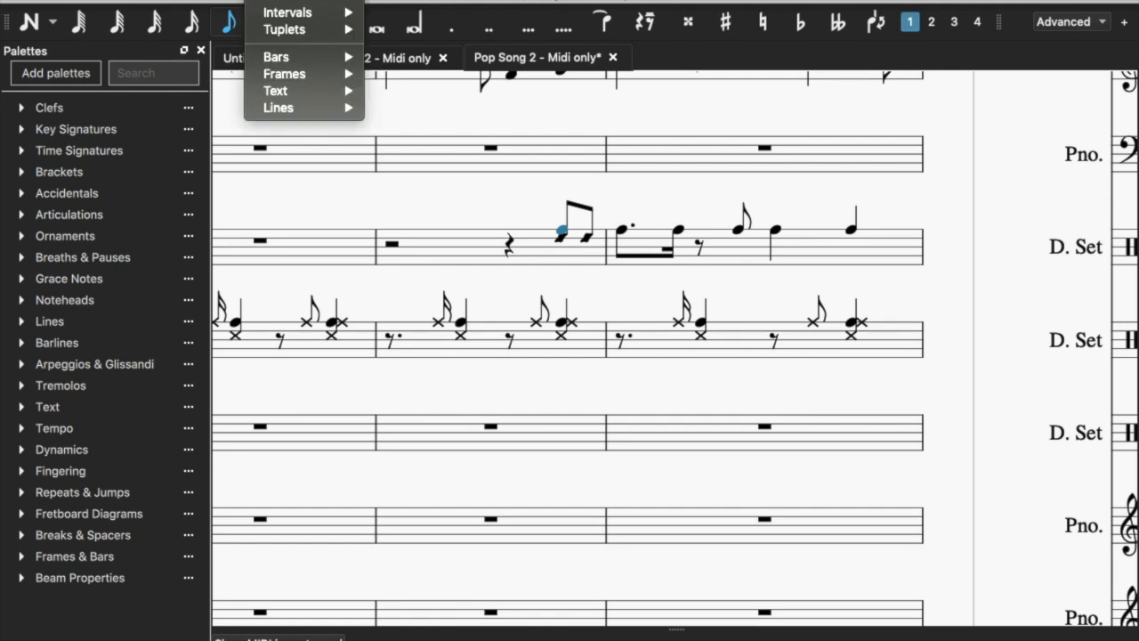
{"action": "mouse_move", "coordinate": [220, 0]}
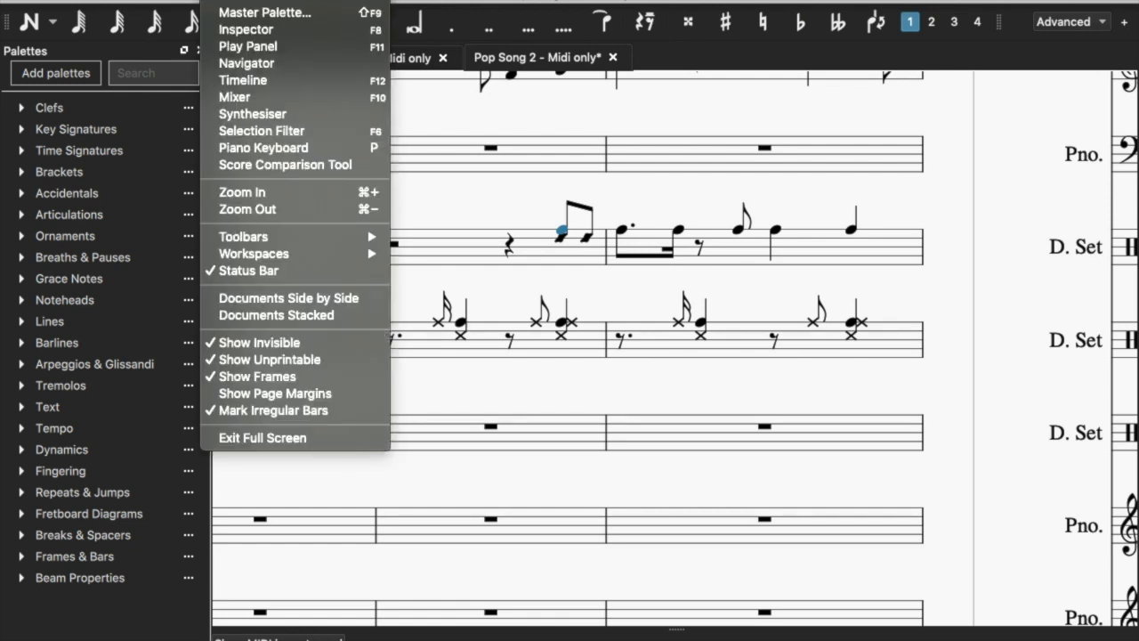
{"action": "mouse_move", "coordinate": [178, 0]}
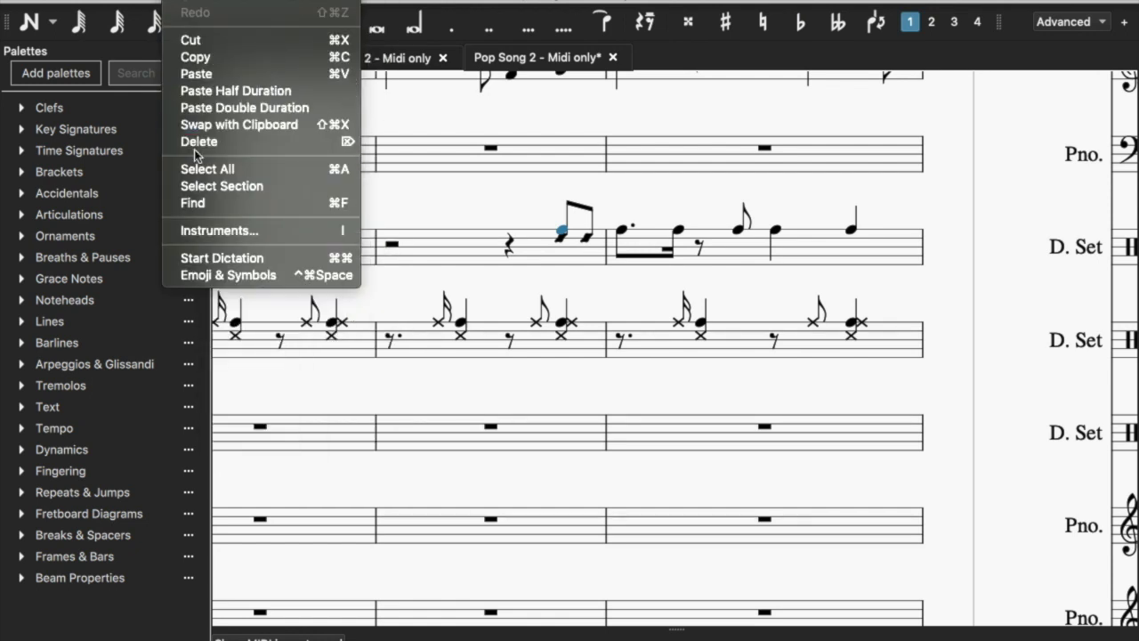
{"action": "left_click", "coordinate": [258, 233]}
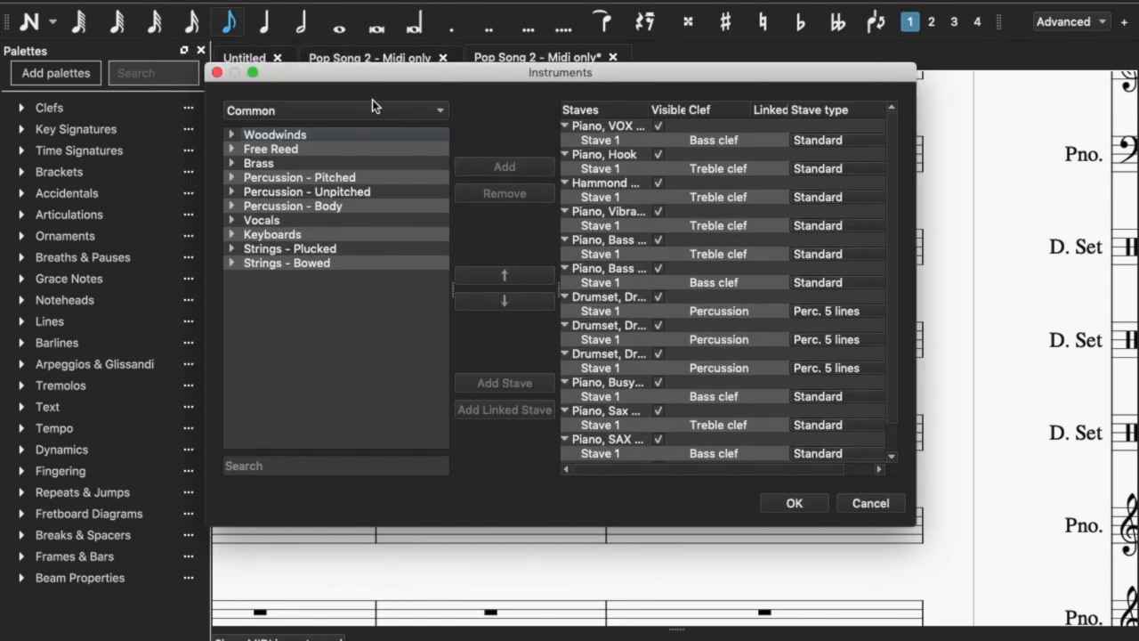
{"action": "left_click", "coordinate": [305, 115]}
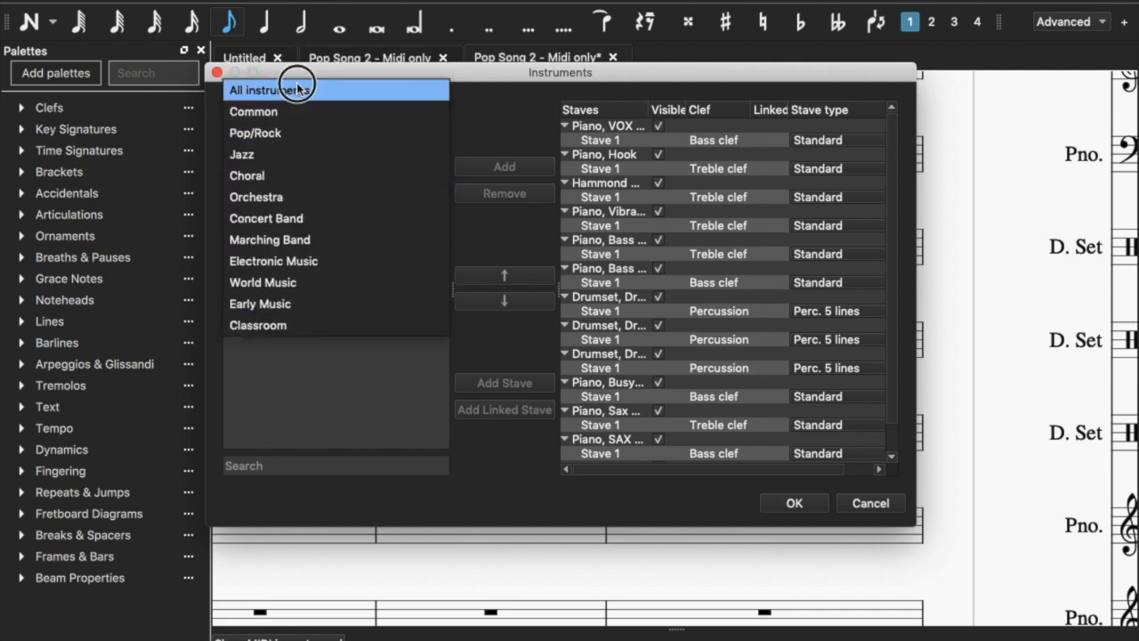
{"action": "left_click", "coordinate": [298, 89]}
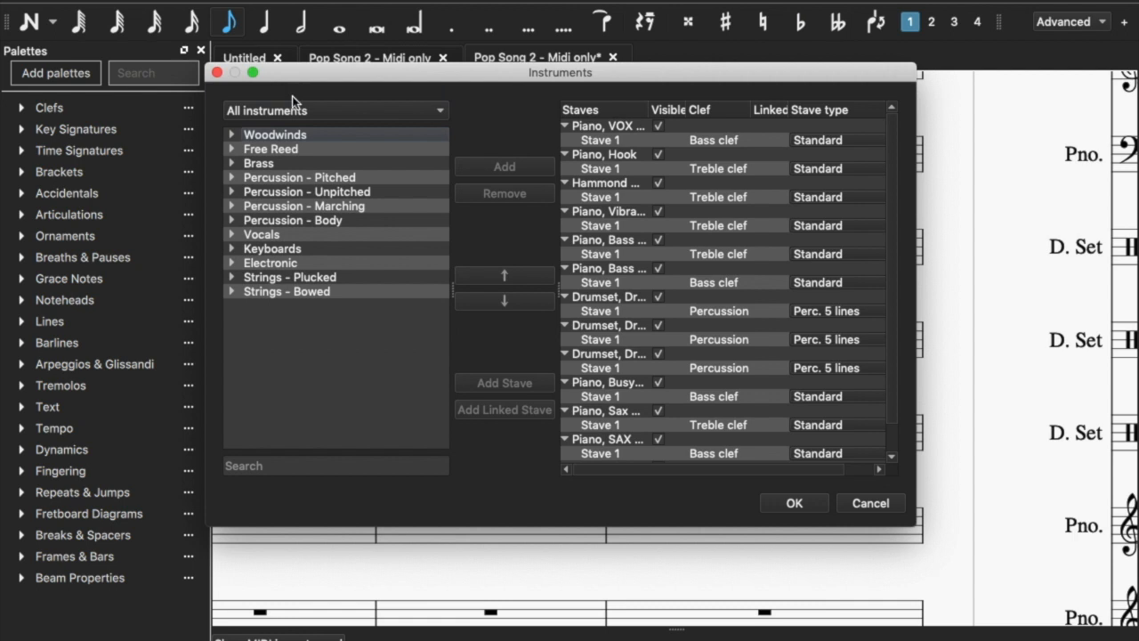
{"action": "left_click", "coordinate": [232, 192]}
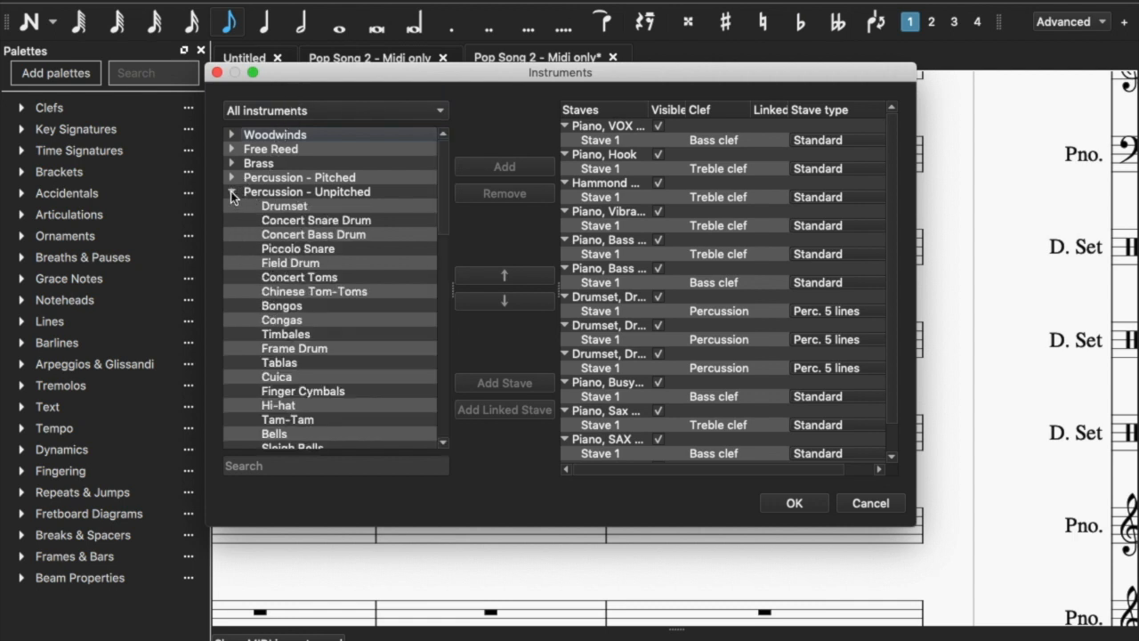
Look through the unpitched percussion instruments for ones that could match the sounds of Drum Track 1.
{"action": "scroll", "coordinate": [299, 343], "scroll_direction": "down", "scroll_amount": 6}
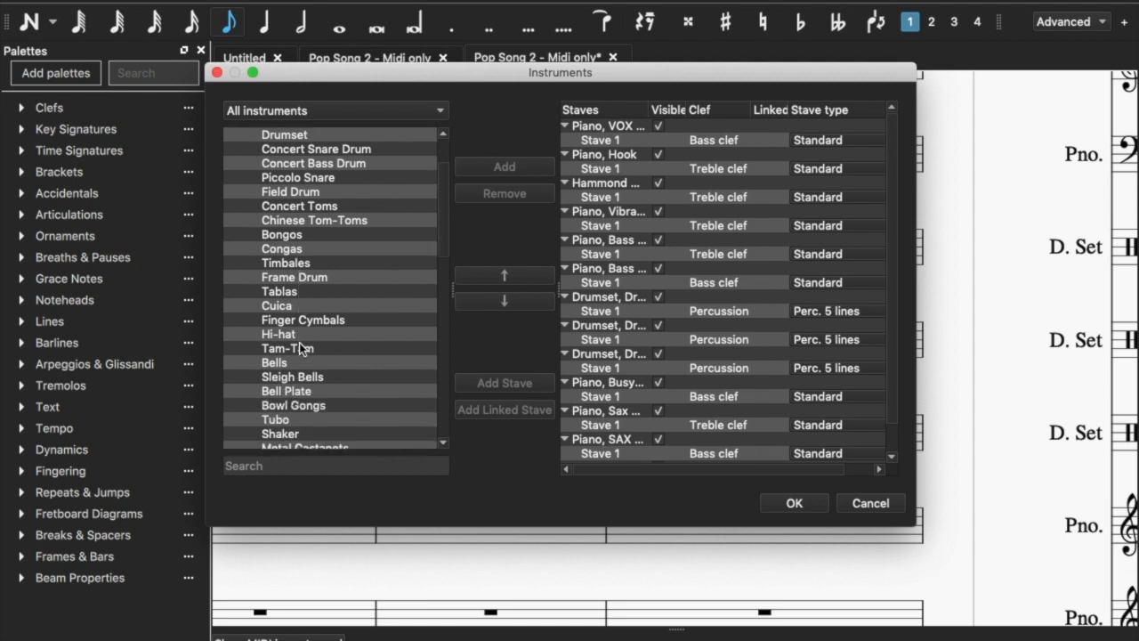
{"action": "scroll", "coordinate": [299, 343], "scroll_direction": "down", "scroll_amount": 6}
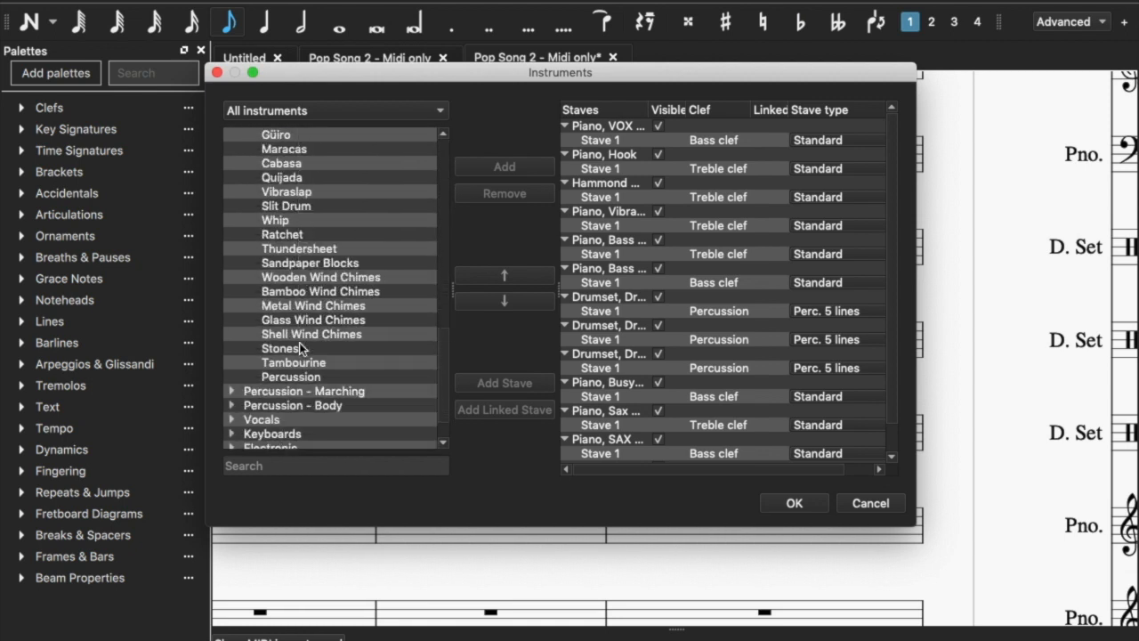
{"action": "scroll", "coordinate": [299, 347], "scroll_direction": "up", "scroll_amount": 1}
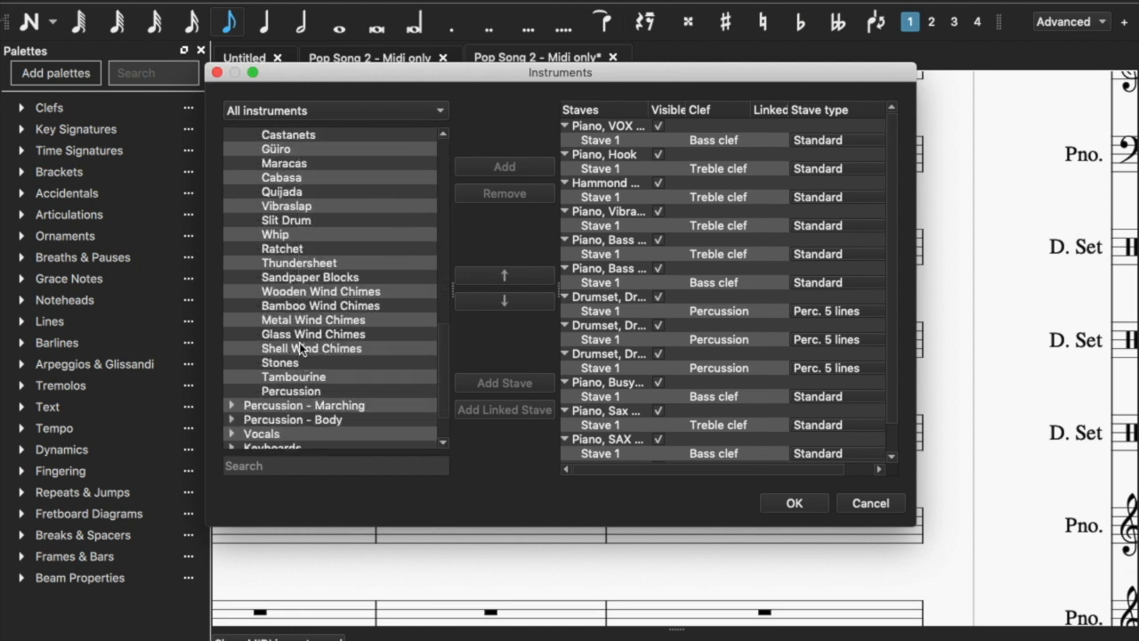
{"action": "left_click", "coordinate": [293, 393]}
{"action": "scroll", "coordinate": [308, 294], "scroll_direction": "up", "scroll_amount": 10}
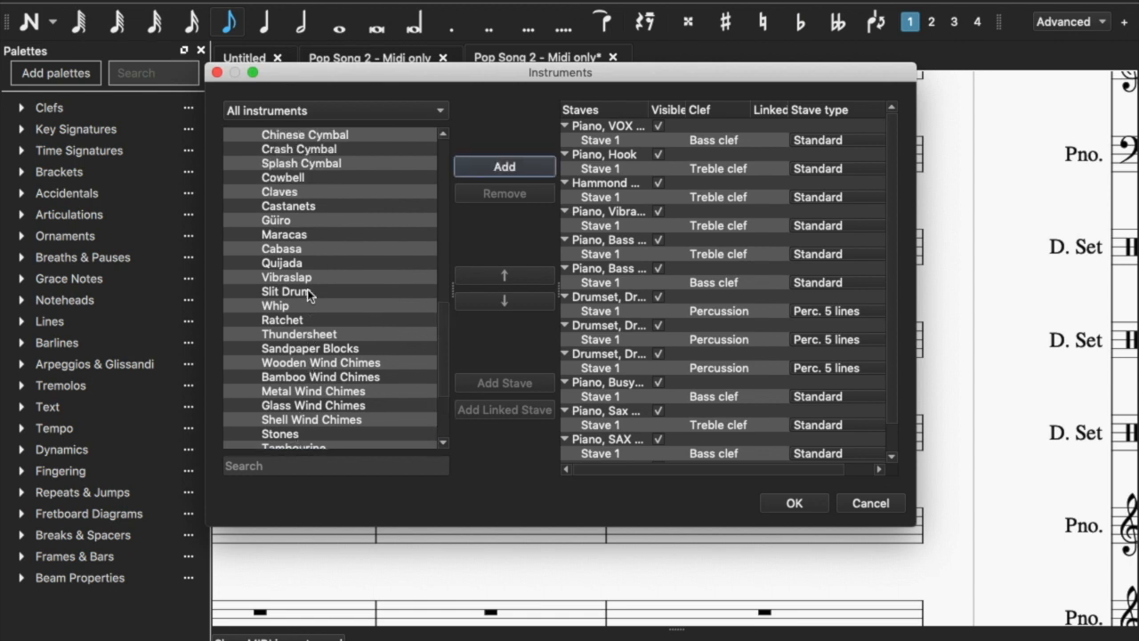
{"action": "scroll", "coordinate": [307, 293], "scroll_direction": "up", "scroll_amount": 5}
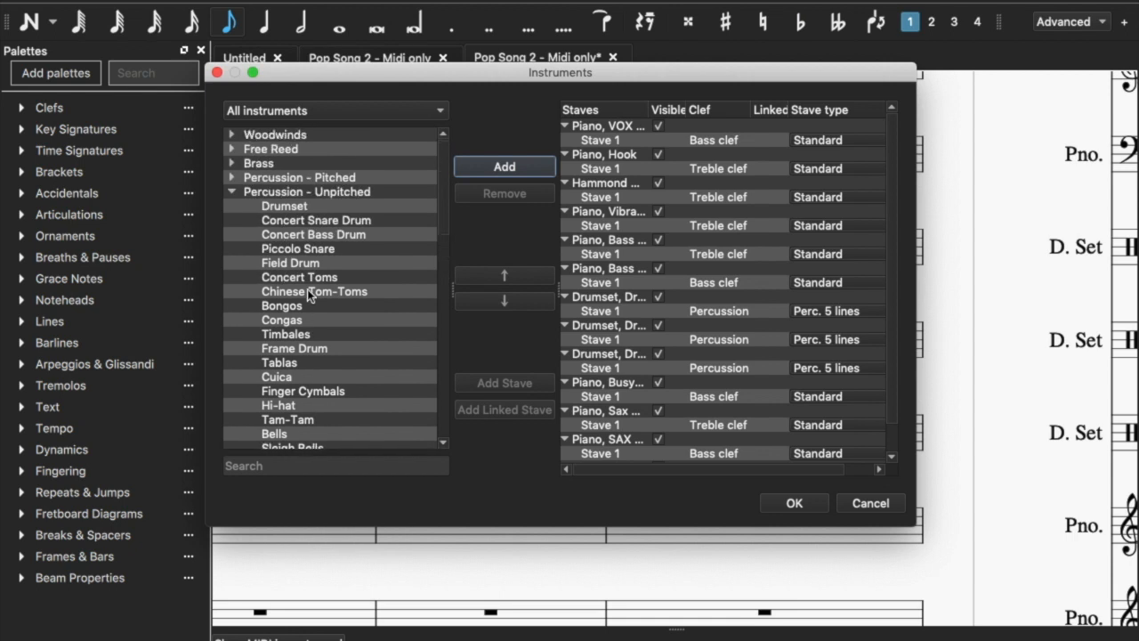
{"action": "scroll", "coordinate": [309, 293], "scroll_direction": "down", "scroll_amount": 2}
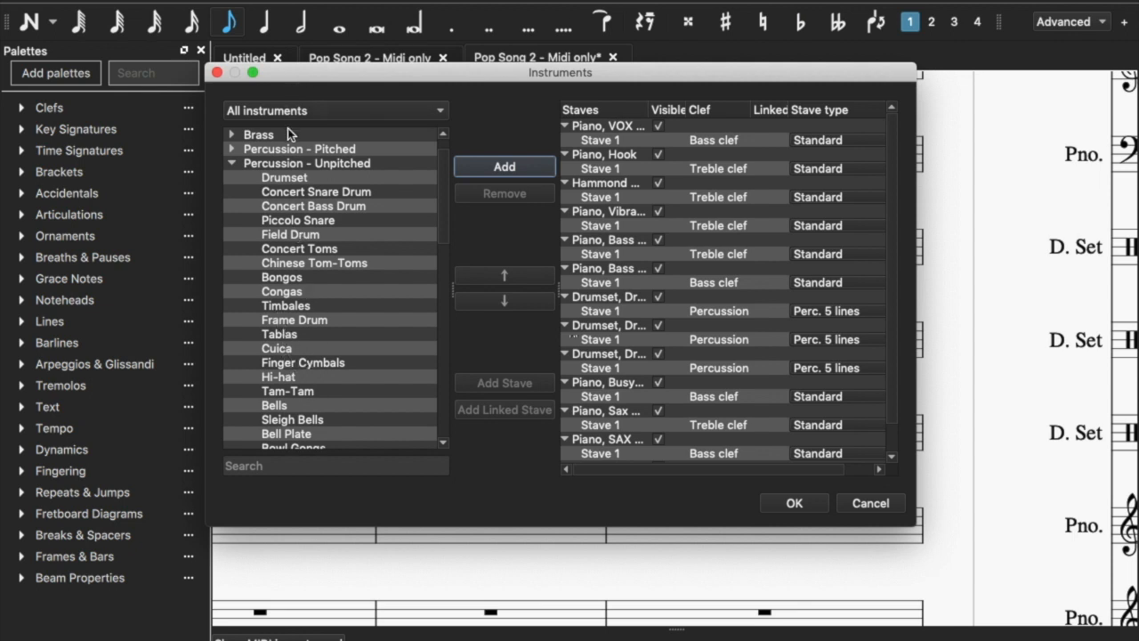
{"action": "scroll", "coordinate": [318, 182], "scroll_direction": "up", "scroll_amount": 2}
{"action": "scroll", "coordinate": [315, 258], "scroll_direction": "down", "scroll_amount": 7}
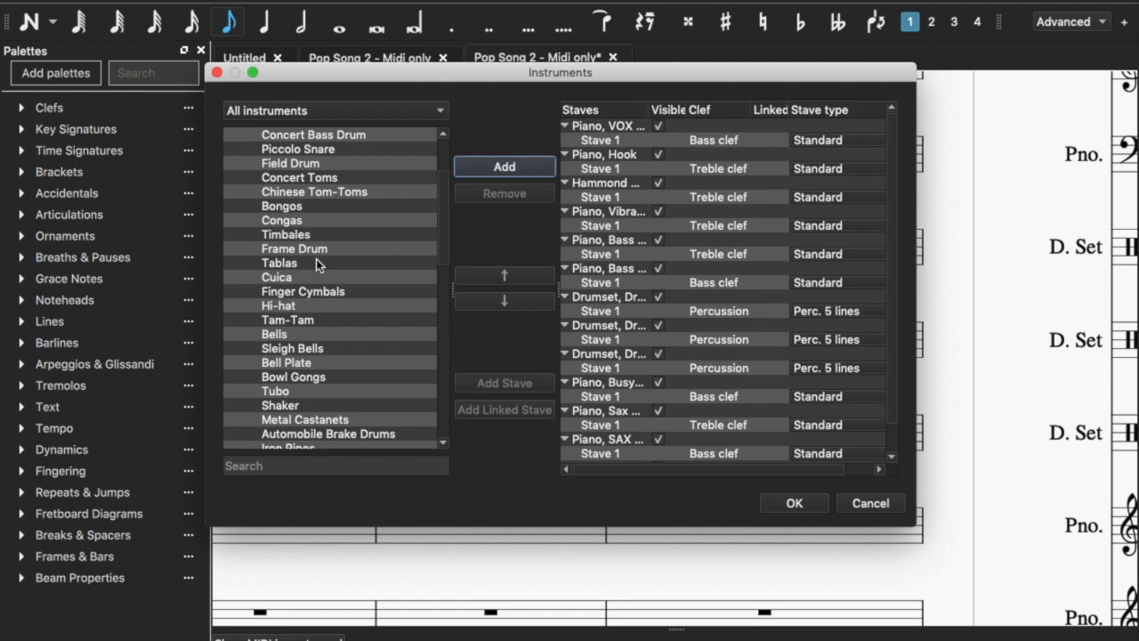
Search the instruments for "cabasa" and add Cabasa to the score's staves.
{"action": "left_click", "coordinate": [284, 464]}
{"action": "type", "text": "cab"}
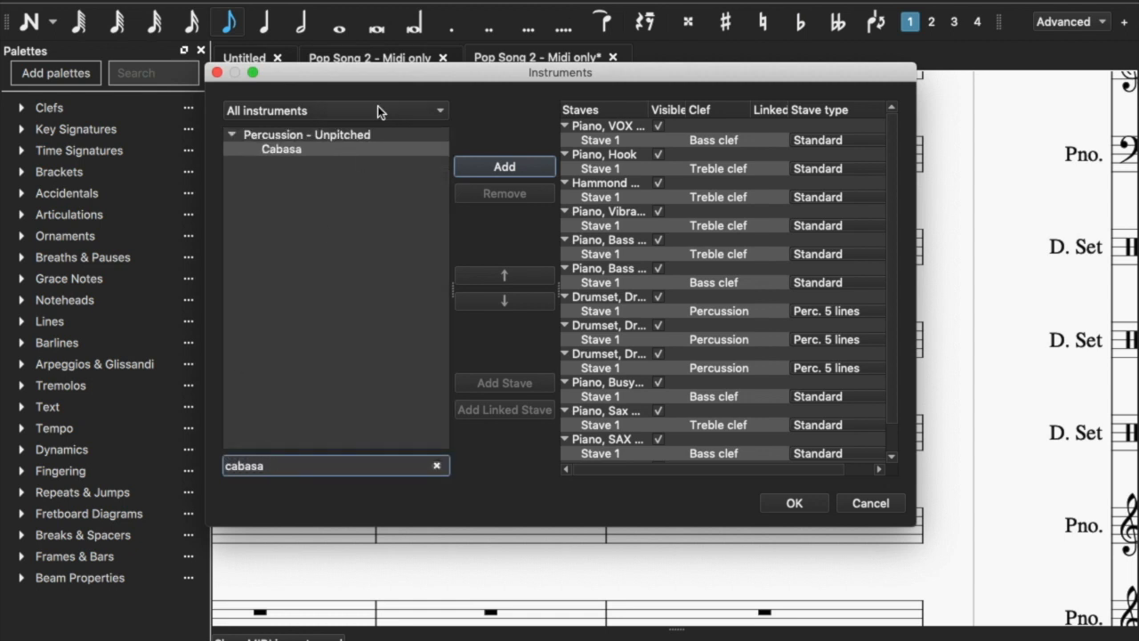
{"action": "type", "text": "asa"}
{"action": "left_click", "coordinate": [364, 149]}
{"action": "left_click", "coordinate": [483, 168]}
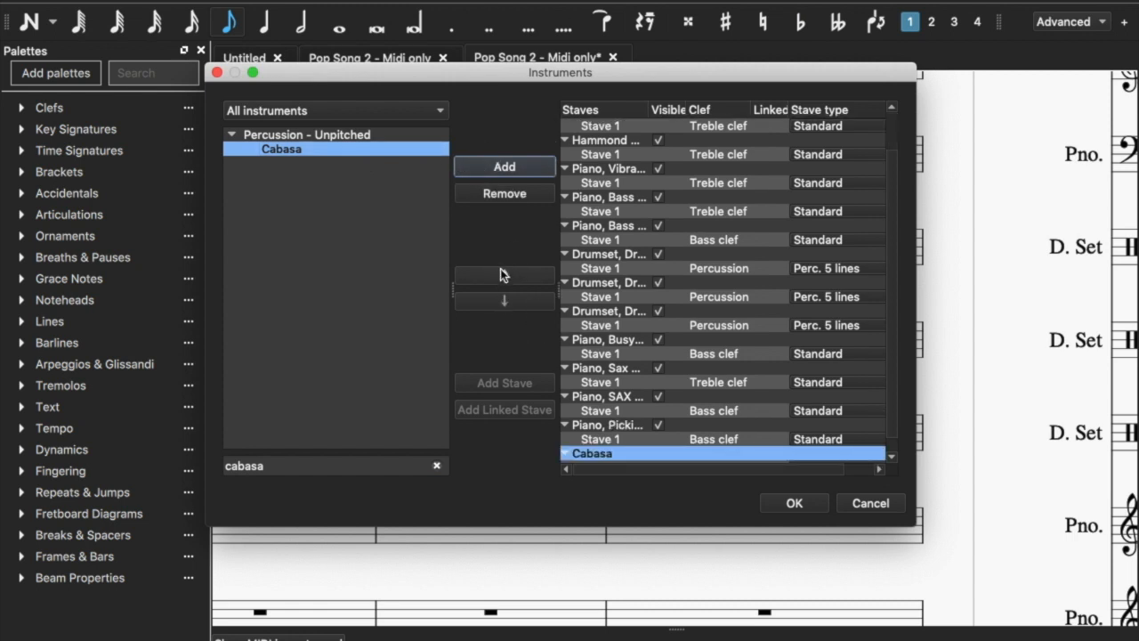
Move Cabasa up the staff list to directly above the three Drumset parts.
{"action": "left_click", "coordinate": [502, 279]}
{"action": "left_click", "coordinate": [503, 280]}
{"action": "left_click", "coordinate": [503, 279]}
{"action": "left_click", "coordinate": [502, 280]}
{"action": "left_click", "coordinate": [502, 279]}
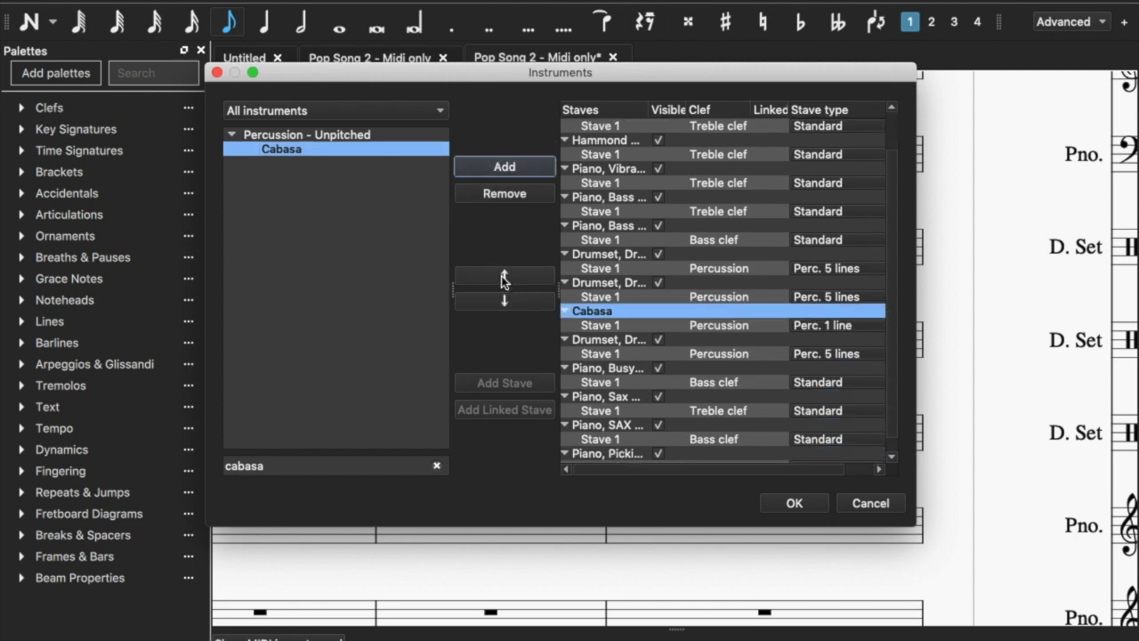
{"action": "left_click", "coordinate": [503, 279]}
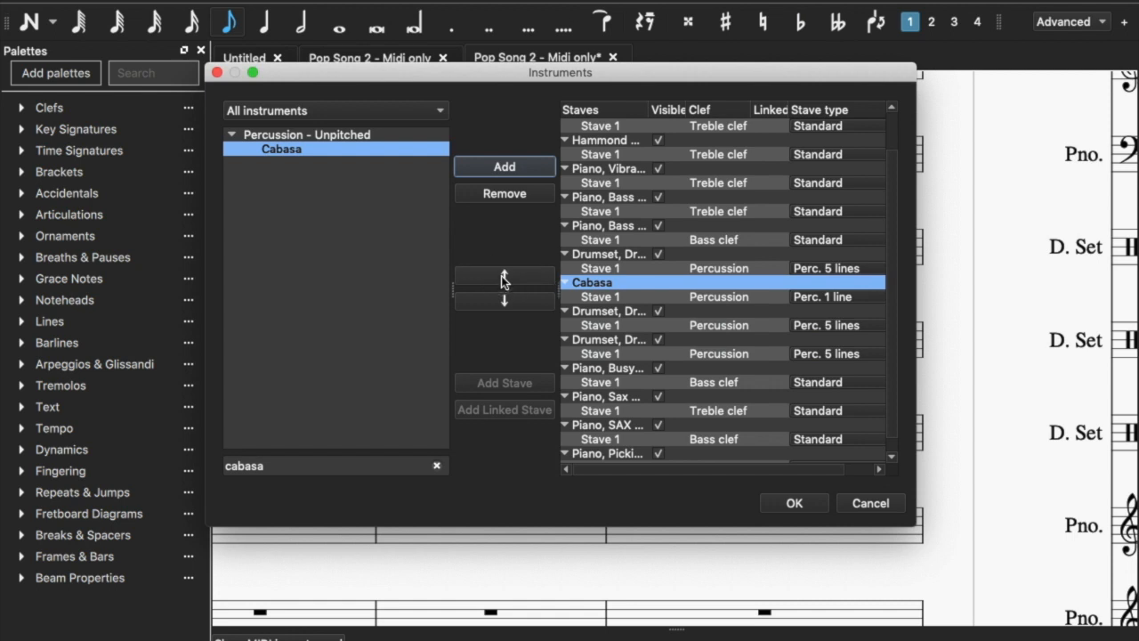
{"action": "left_click", "coordinate": [502, 280]}
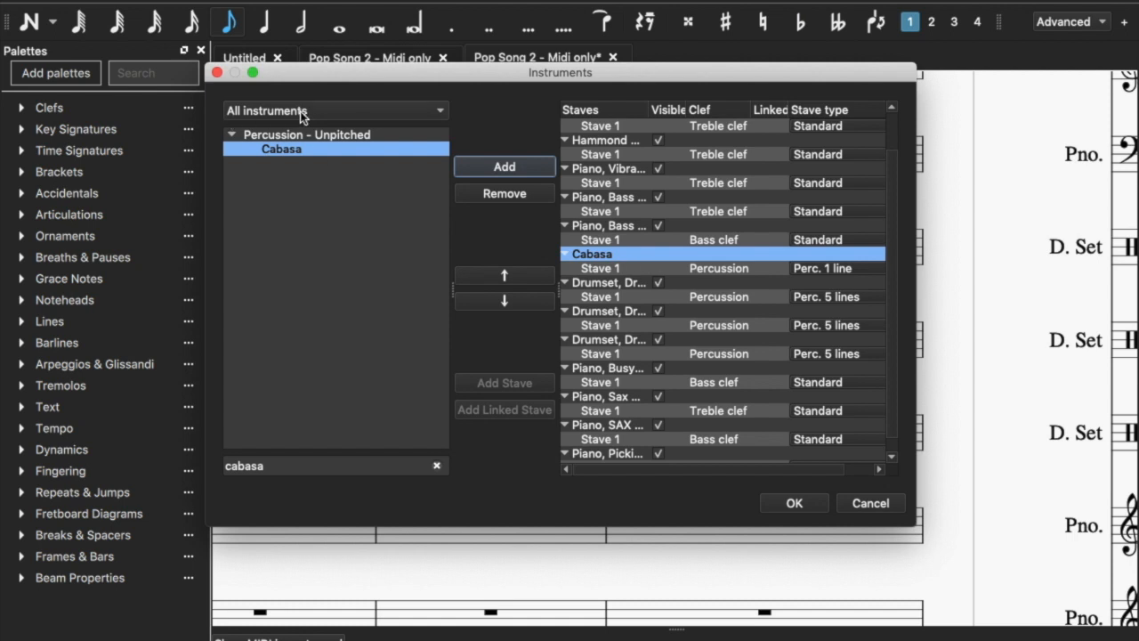
Search the instruments for "clap" instead and add Hand Clap to the score's staves.
{"action": "left_click", "coordinate": [275, 465]}
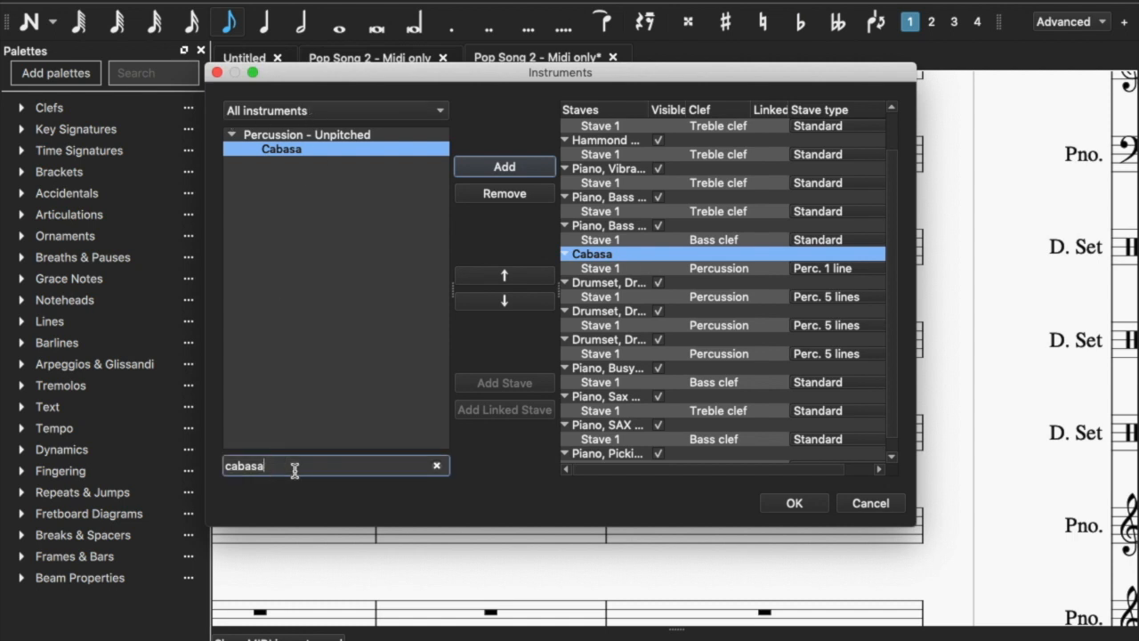
{"action": "left_click", "coordinate": [437, 466]}
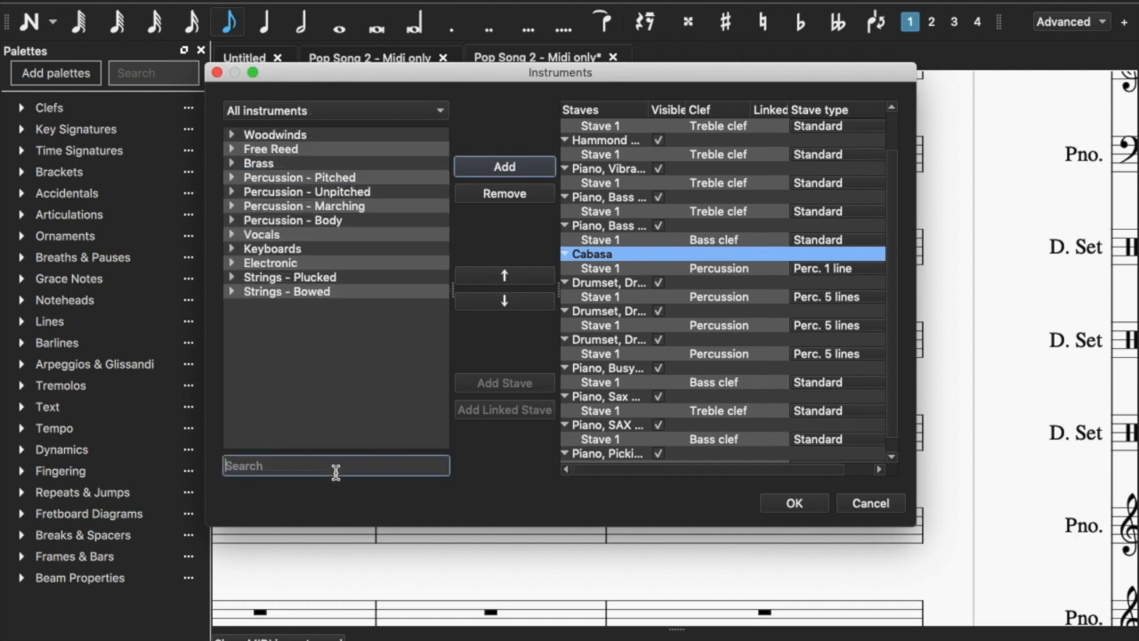
{"action": "type", "text": "cl"}
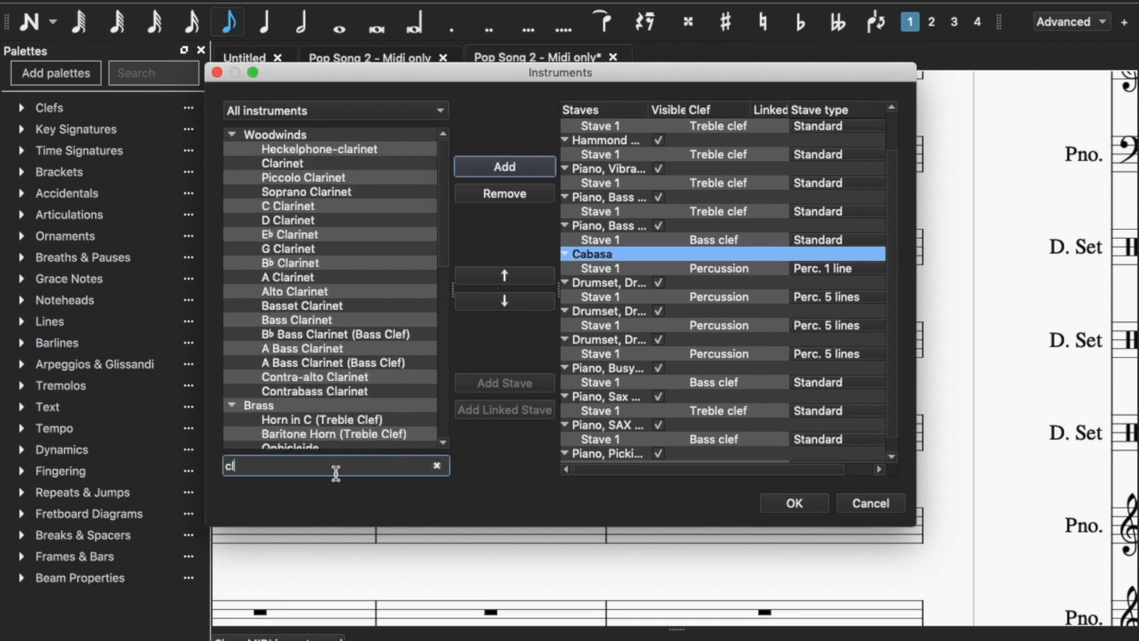
{"action": "type", "text": "ap"}
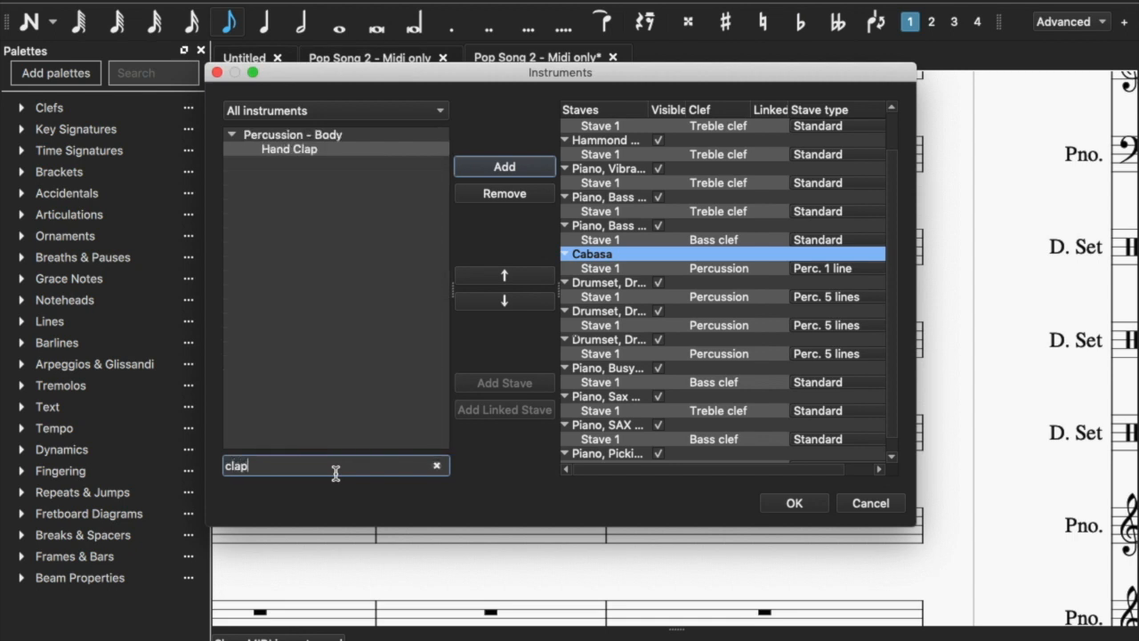
{"action": "double_click", "coordinate": [354, 149]}
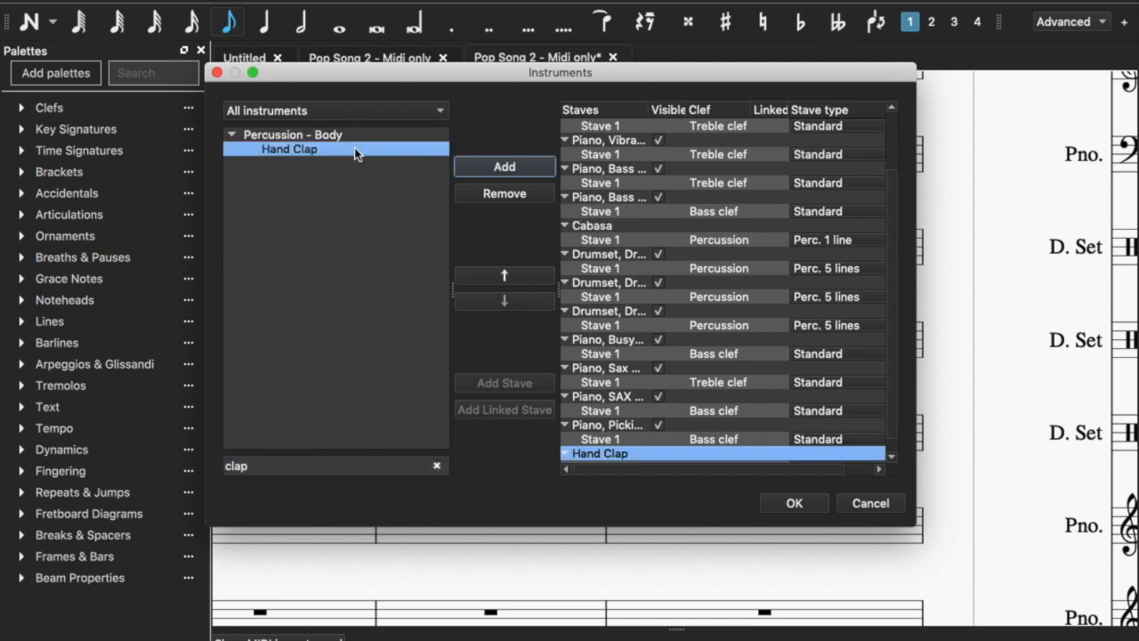
Move Hand Clap up the staff list to directly below Cabasa and apply the instrument changes to the score.
{"action": "left_click", "coordinate": [499, 278]}
{"action": "left_click", "coordinate": [500, 277]}
{"action": "left_click", "coordinate": [499, 277]}
{"action": "left_click", "coordinate": [500, 278]}
{"action": "left_click", "coordinate": [499, 278]}
{"action": "left_click", "coordinate": [499, 277]}
{"action": "left_click", "coordinate": [499, 278]}
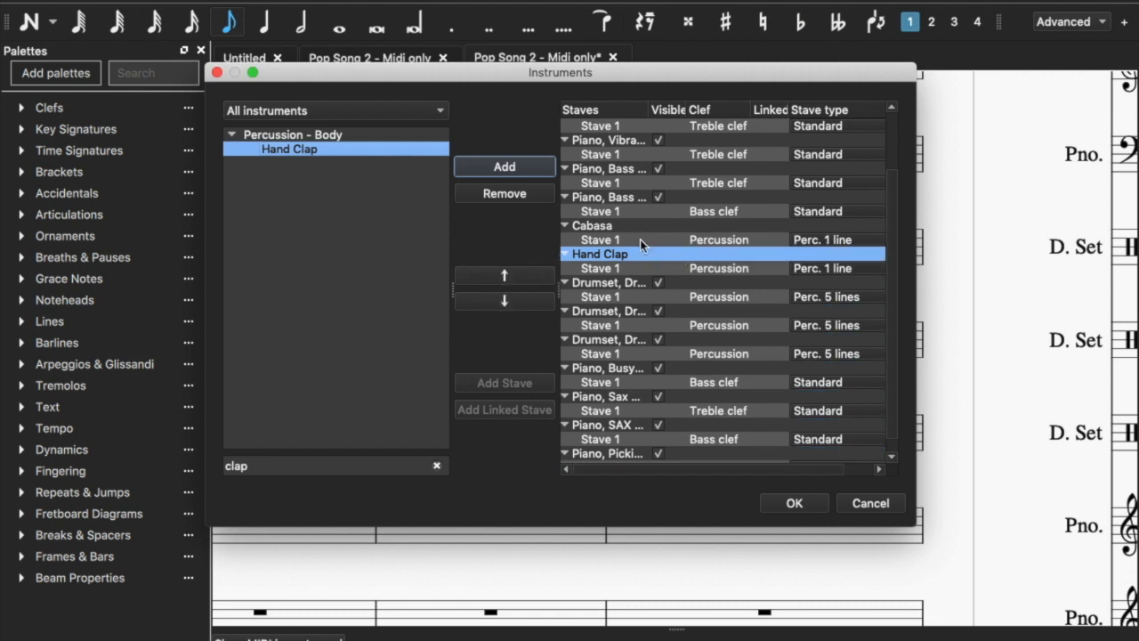
{"action": "left_click", "coordinate": [781, 509]}
{"action": "scroll", "coordinate": [414, 349], "scroll_direction": "left", "scroll_amount": 2}
{"action": "scroll", "coordinate": [413, 350], "scroll_direction": "right", "scroll_amount": 4}
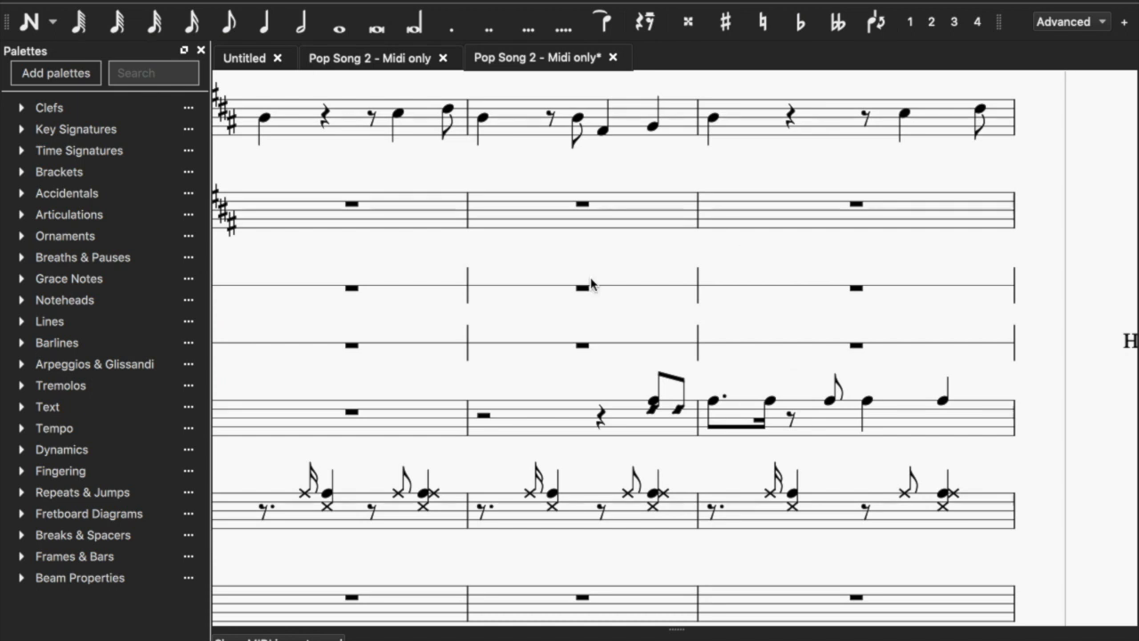
{"action": "scroll", "coordinate": [693, 346], "scroll_direction": "left", "scroll_amount": 5}
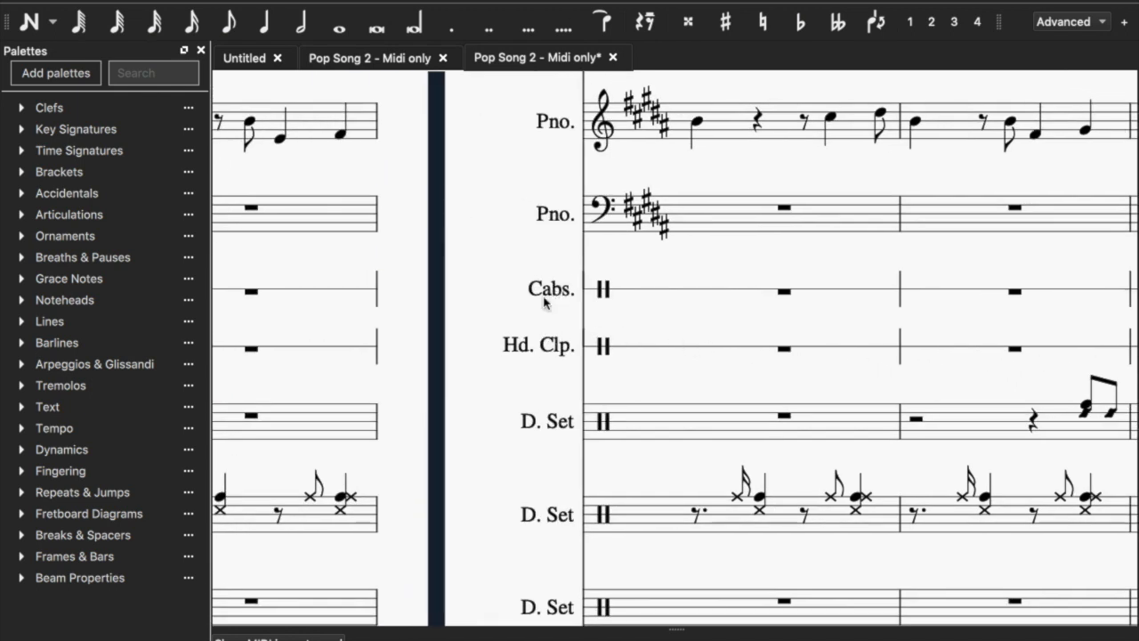
Restore the Cabasa and Hand Clap staves above the drum set staves in the score.
{"action": "scroll", "coordinate": [728, 329], "scroll_direction": "right", "scroll_amount": 6}
{"action": "scroll", "coordinate": [726, 330], "scroll_direction": "right", "scroll_amount": 3}
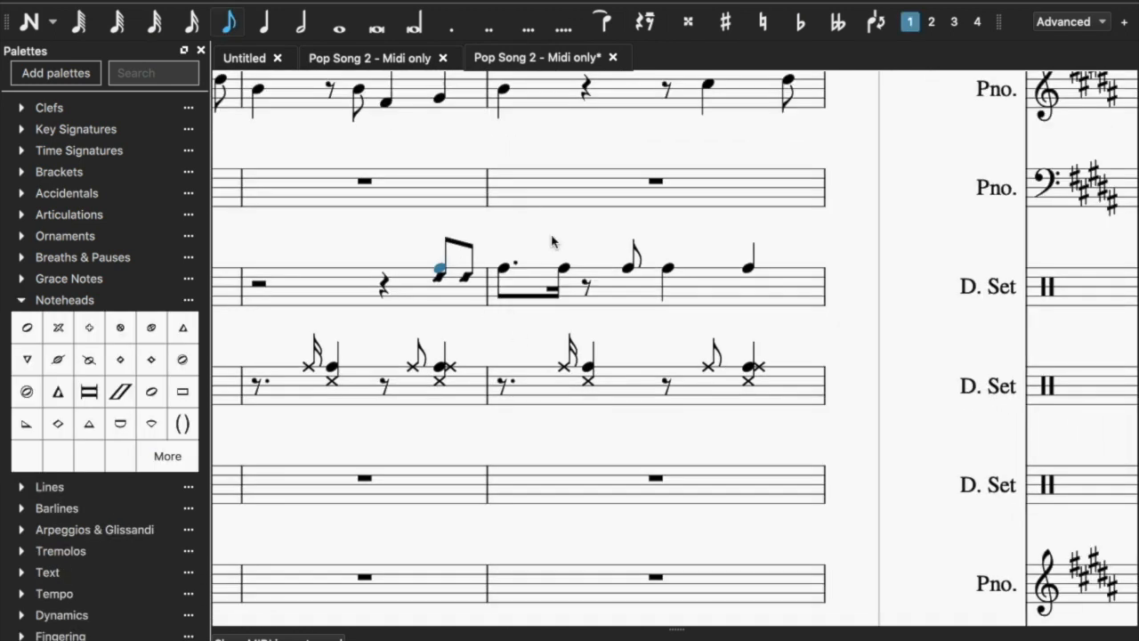
{"action": "scroll", "coordinate": [552, 241], "scroll_direction": "left", "scroll_amount": 8}
{"action": "scroll", "coordinate": [552, 240], "scroll_direction": "up", "scroll_amount": 2}
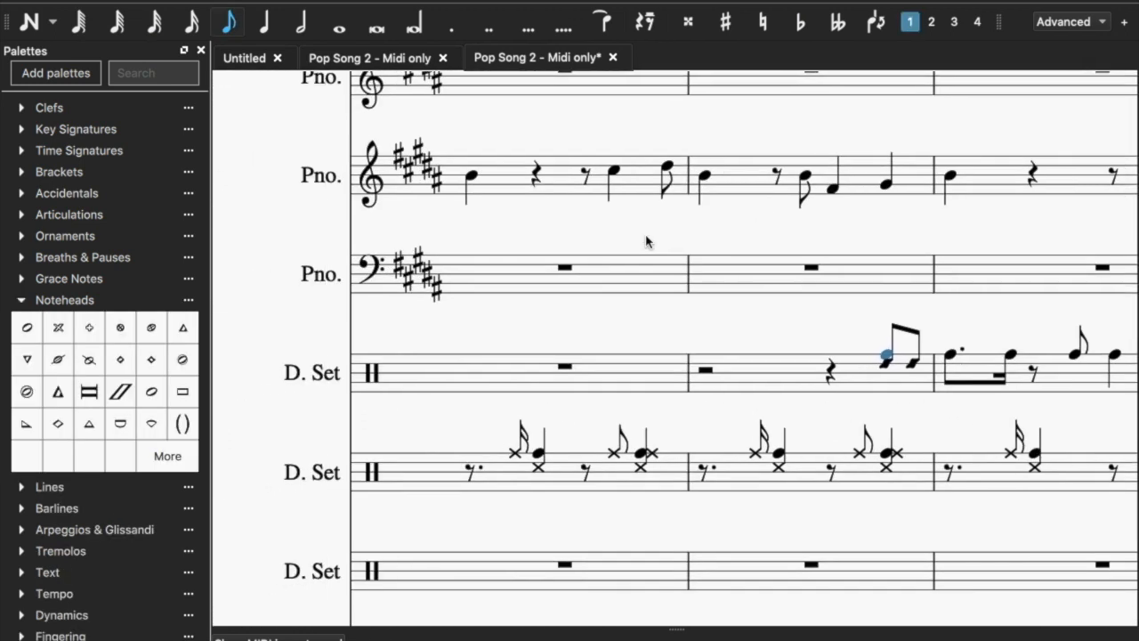
{"action": "scroll", "coordinate": [646, 241], "scroll_direction": "right", "scroll_amount": 2}
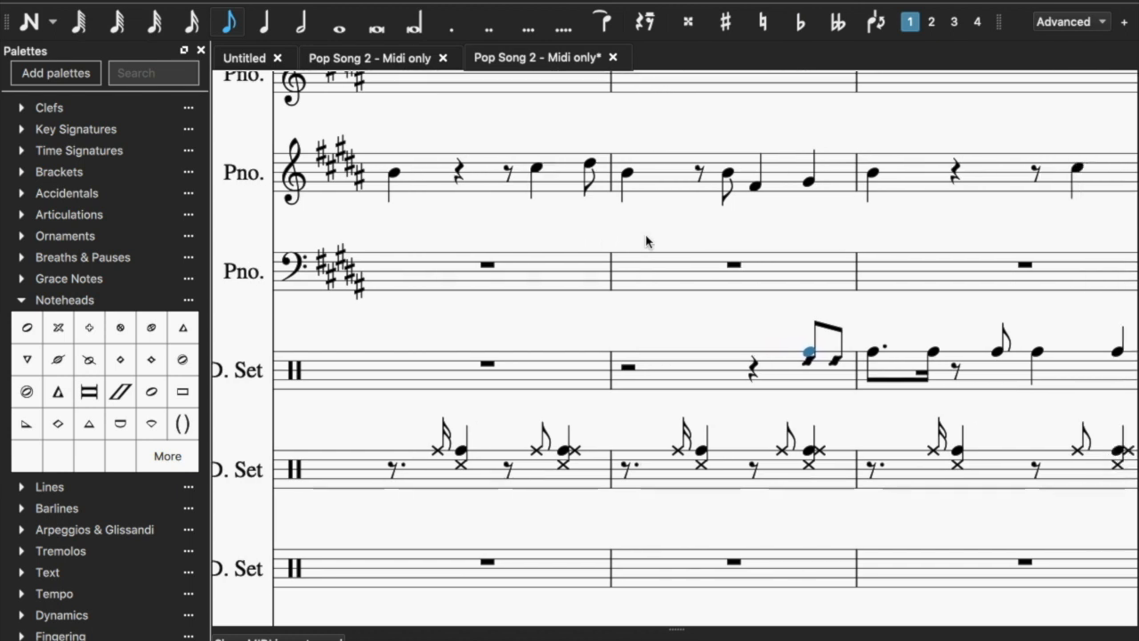
{"action": "key", "text": "super+z"}
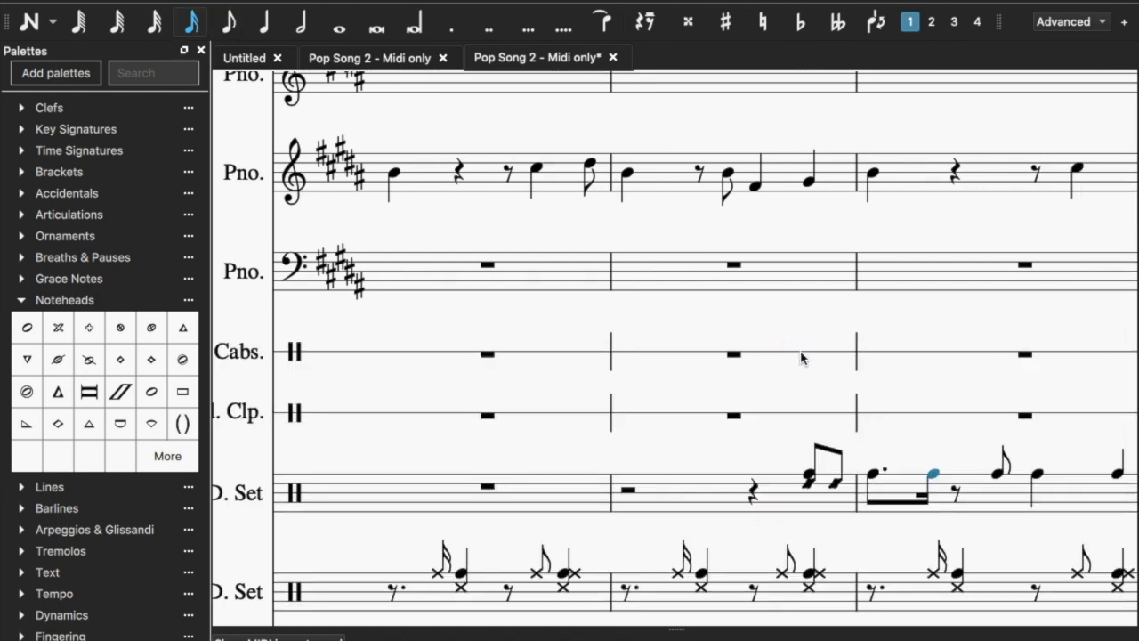
Change the second note of Drum Track 1's fifth measure to a dotted eighth note.
{"action": "scroll", "coordinate": [803, 357], "scroll_direction": "right", "scroll_amount": 8}
{"action": "scroll", "coordinate": [804, 357], "scroll_direction": "down", "scroll_amount": 2}
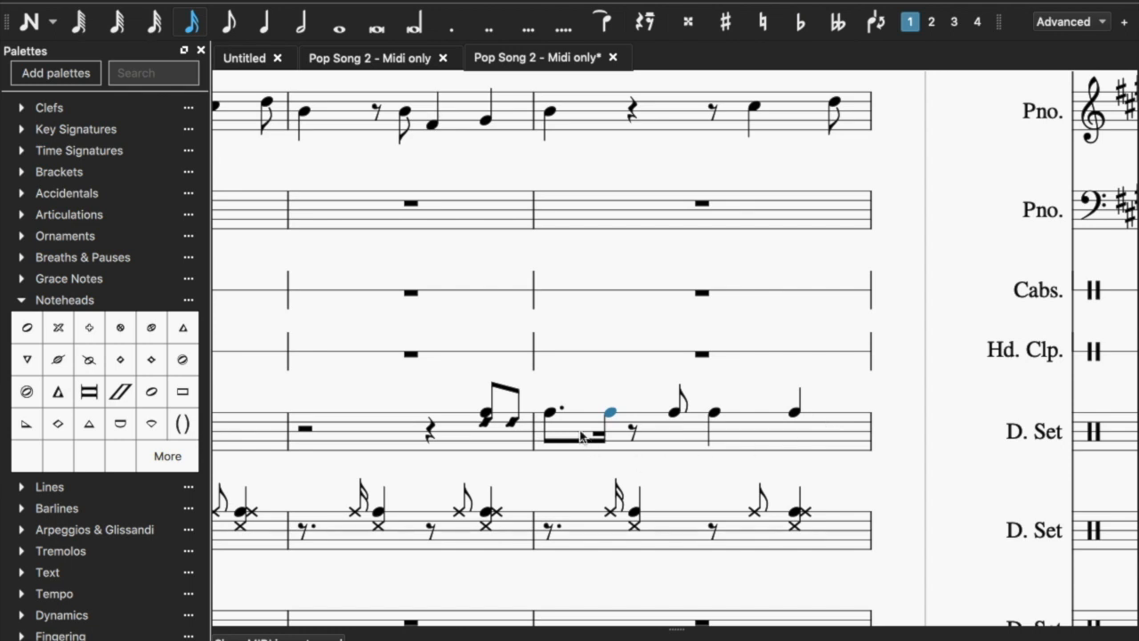
{"action": "left_click", "coordinate": [633, 432]}
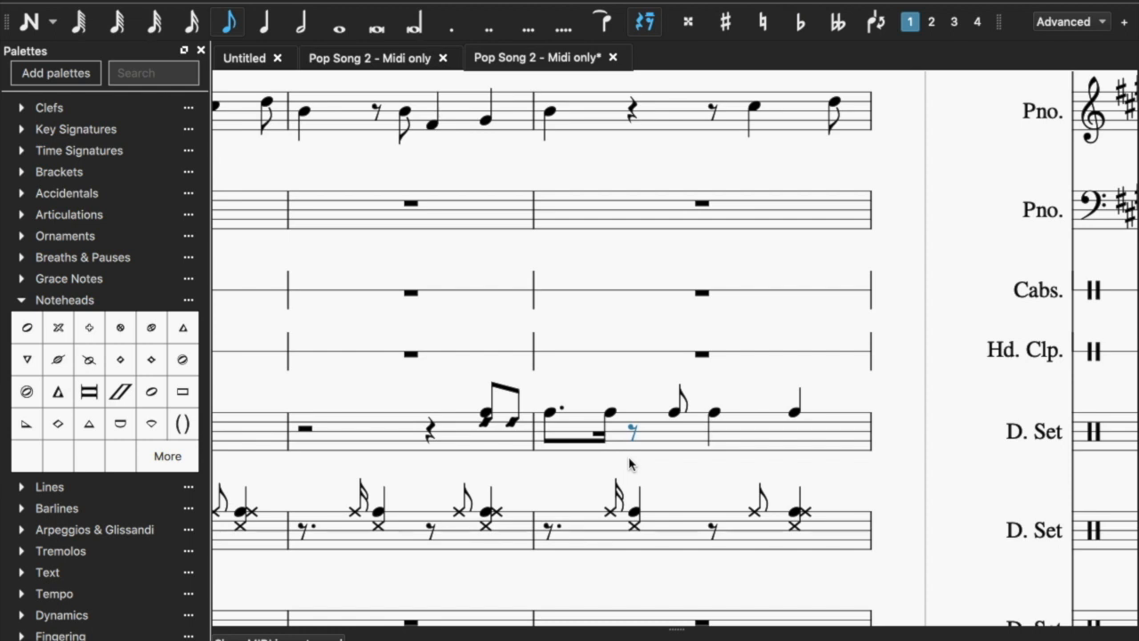
{"action": "left_click", "coordinate": [610, 412]}
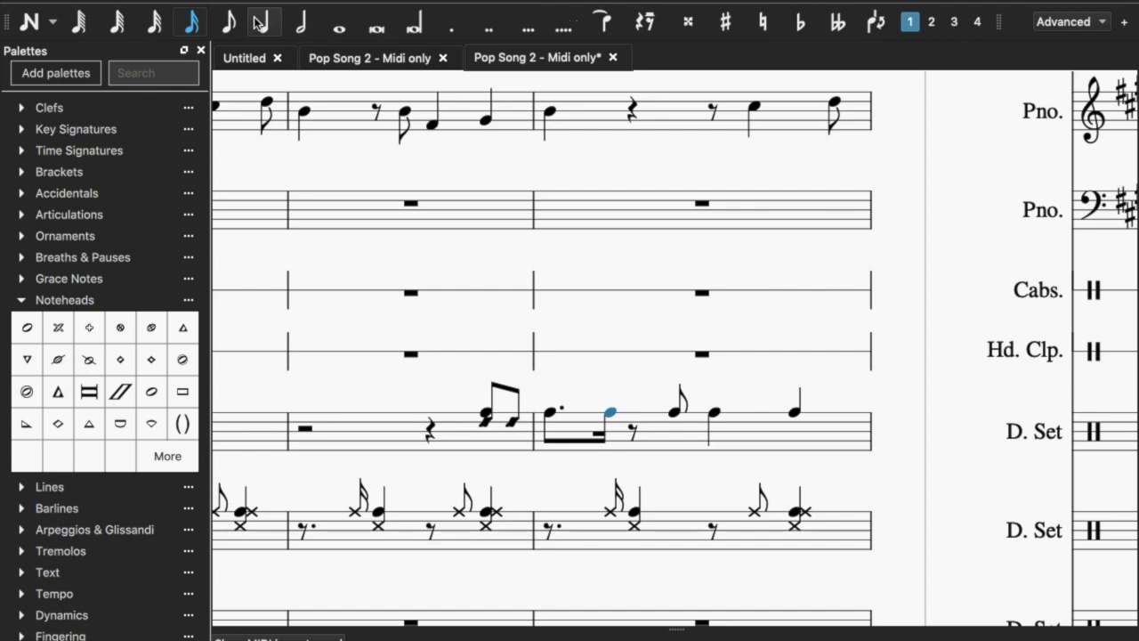
{"action": "left_click", "coordinate": [228, 22]}
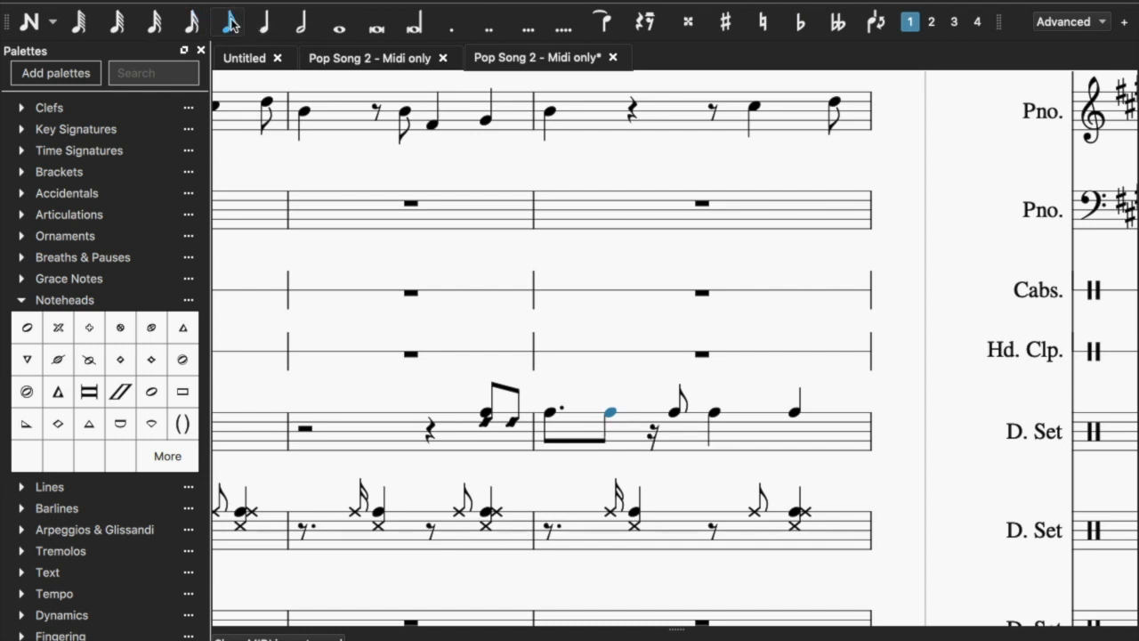
{"action": "left_click", "coordinate": [452, 34]}
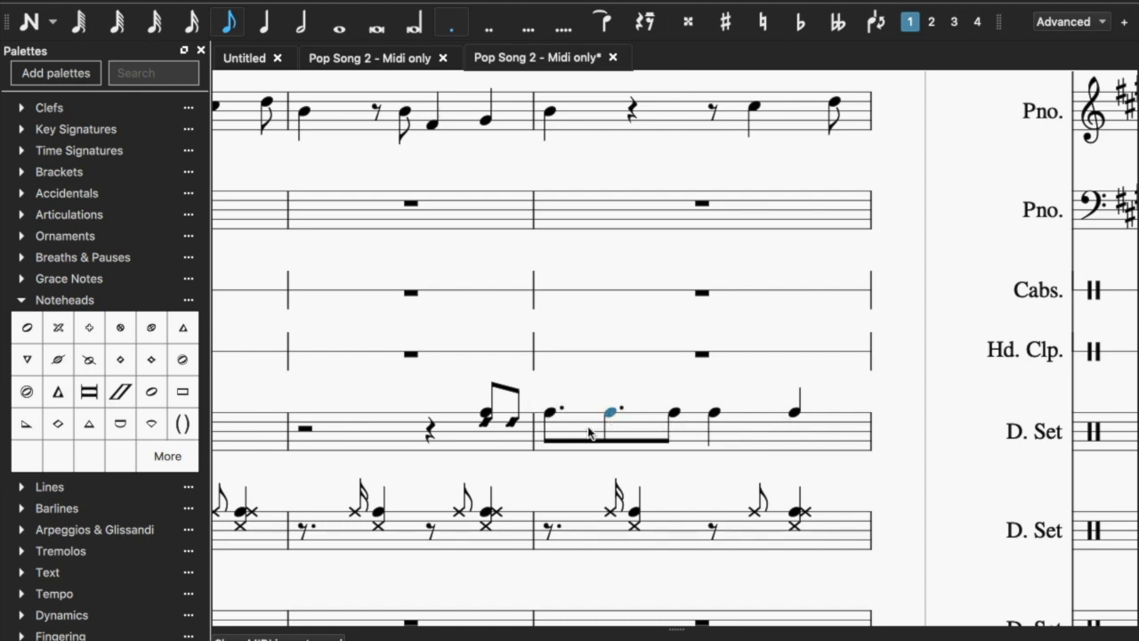
Copy Drum Track 1's fifth measure into the same measure of the Hand Clap and Cabasa staves.
{"action": "left_click", "coordinate": [743, 442]}
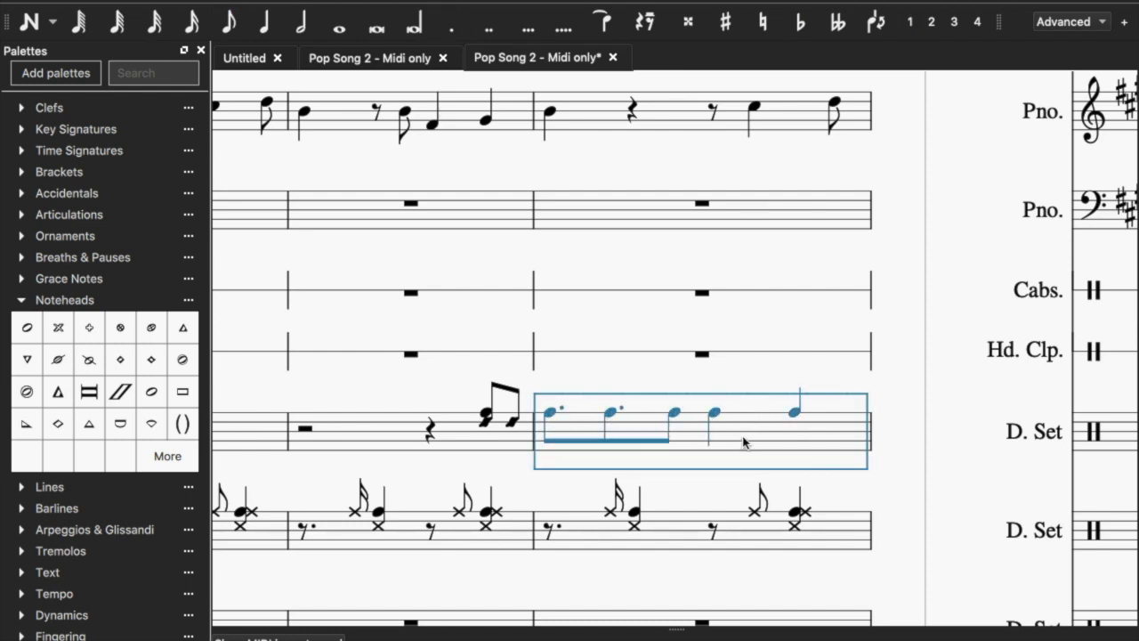
{"action": "left_click", "coordinate": [647, 358]}
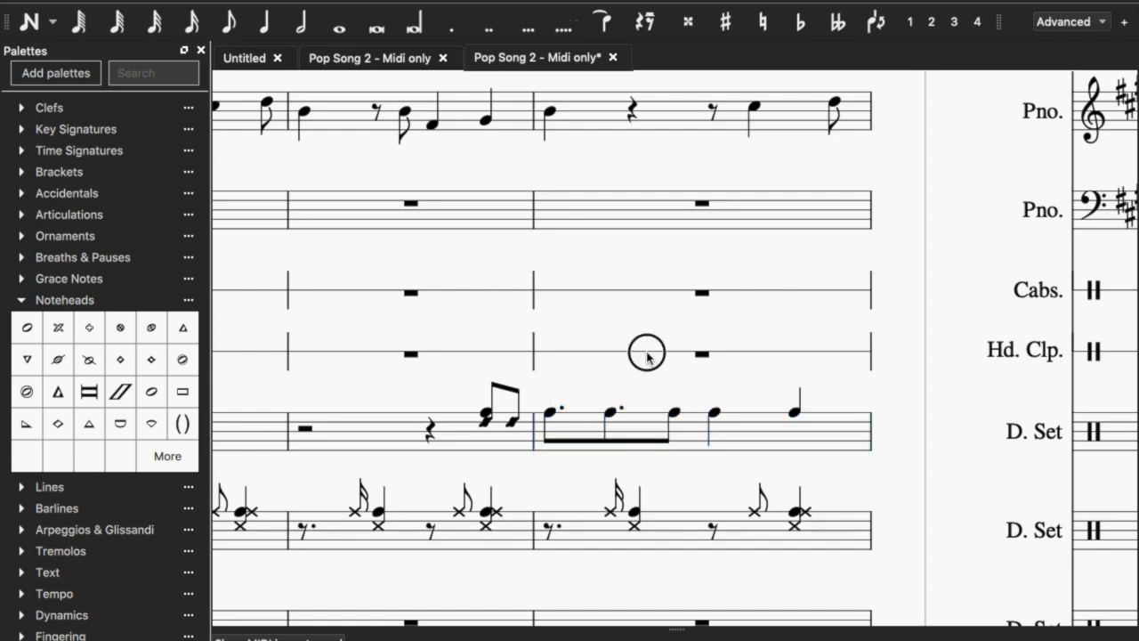
{"action": "left_click", "coordinate": [701, 356]}
{"action": "key", "text": "ctrl+v"}
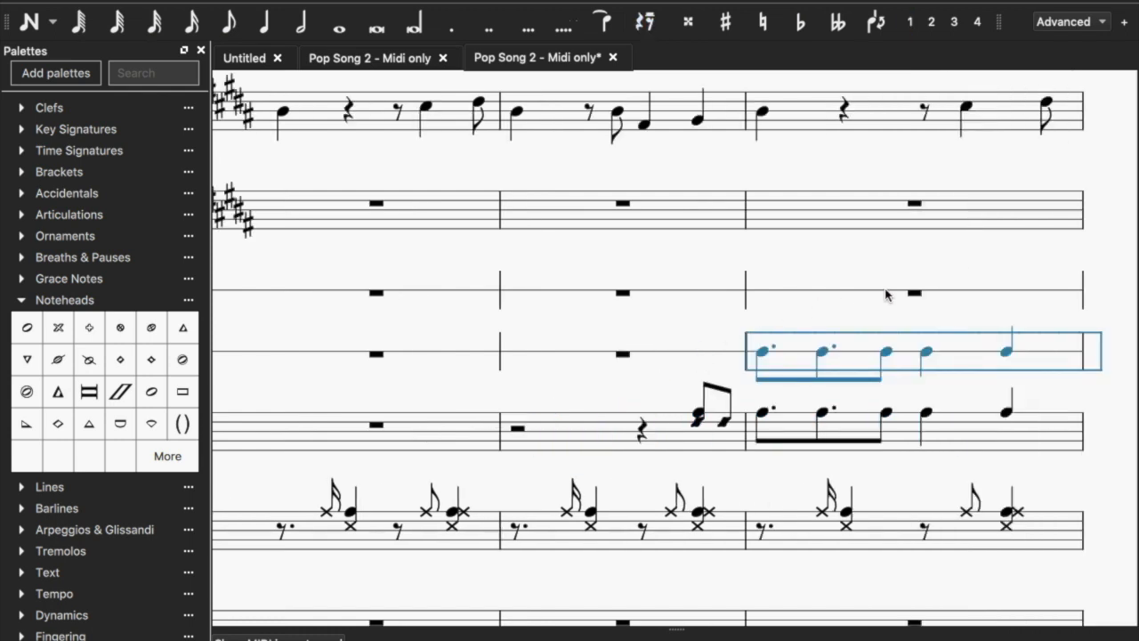
{"action": "left_click", "coordinate": [913, 294]}
{"action": "key", "text": "ctrl+v"}
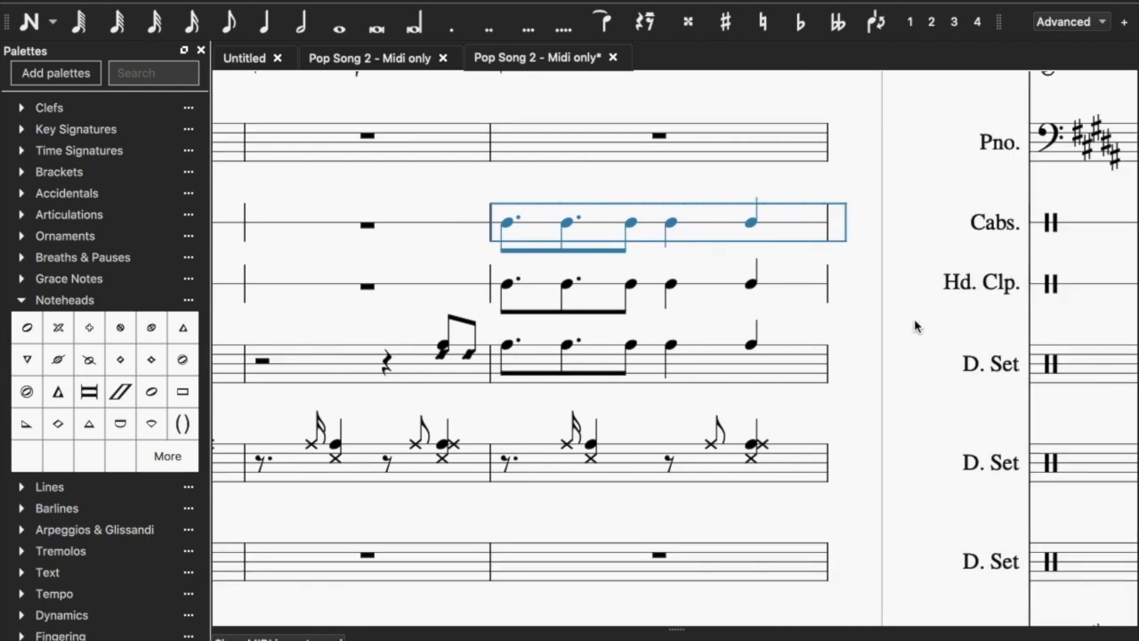
In the fifth measure, delete the first Cabasa note and the second and third Hand Clap notes, leaving rests.
{"action": "left_click", "coordinate": [414, 272]}
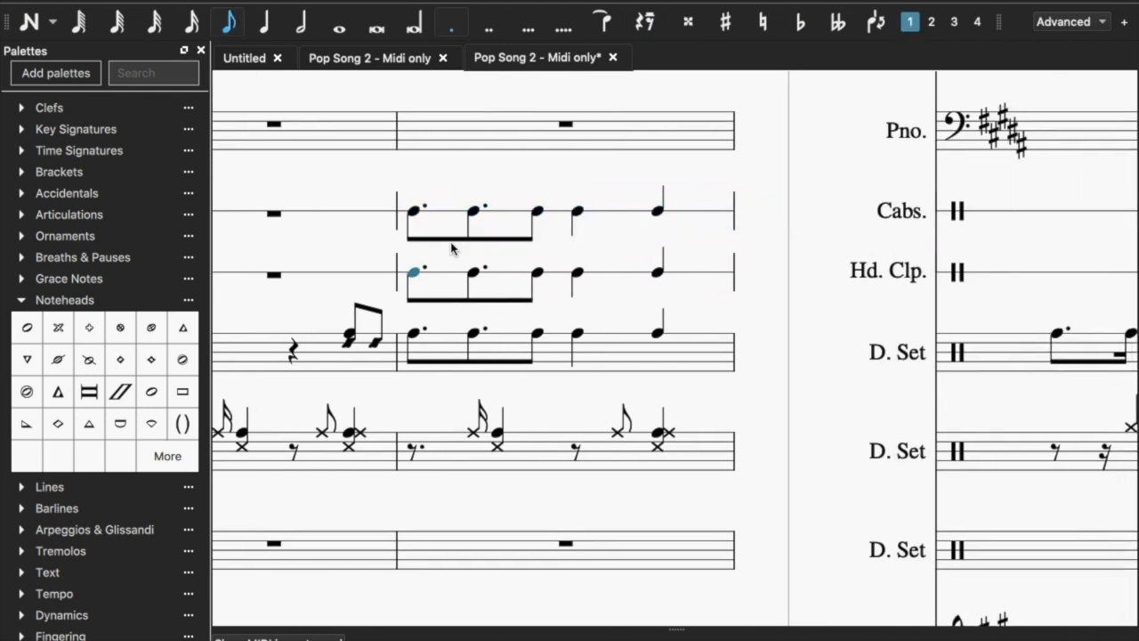
{"action": "left_click", "coordinate": [474, 212]}
{"action": "key", "text": "Delete"}
{"action": "left_click", "coordinate": [474, 274]}
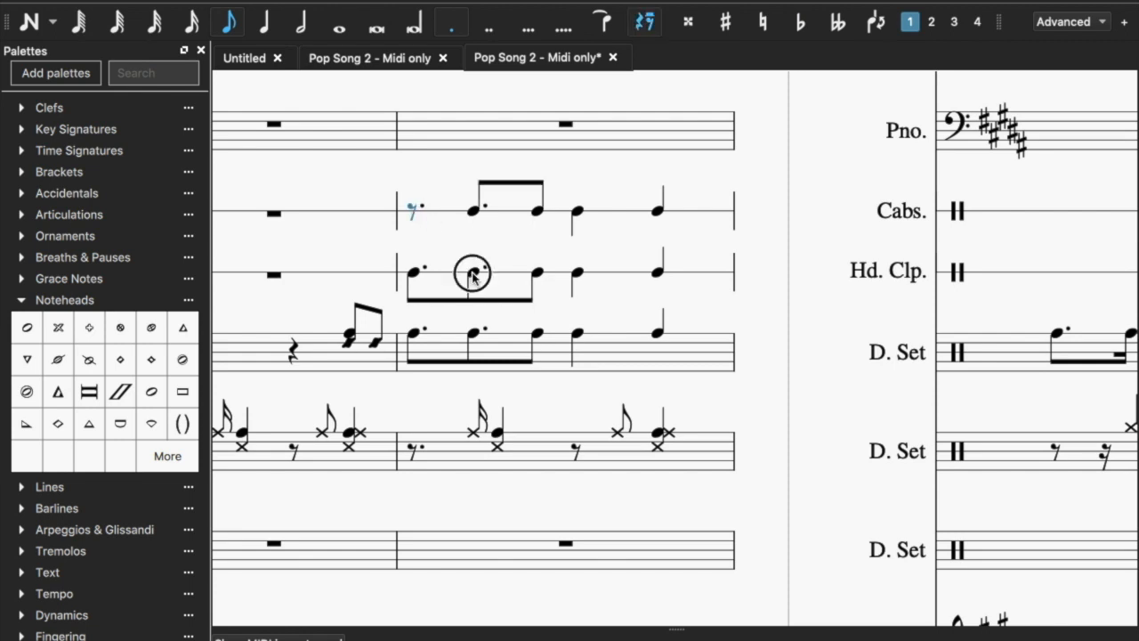
{"action": "key", "text": "shift+Right"}
{"action": "key", "text": "Delete"}
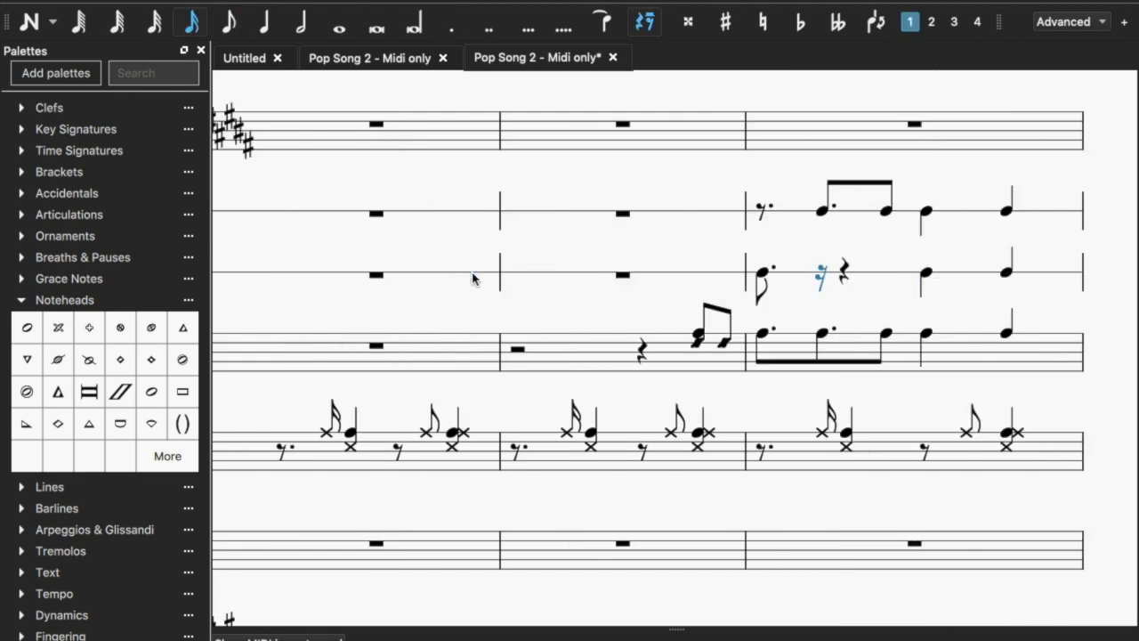
Delete the fourth note of the Cabasa staff's fifth measure, leaving a quarter rest.
{"action": "left_click", "coordinate": [925, 212]}
{"action": "key", "text": "Delete"}
{"action": "left_click", "coordinate": [925, 272]}
{"action": "left_click", "coordinate": [1009, 211]}
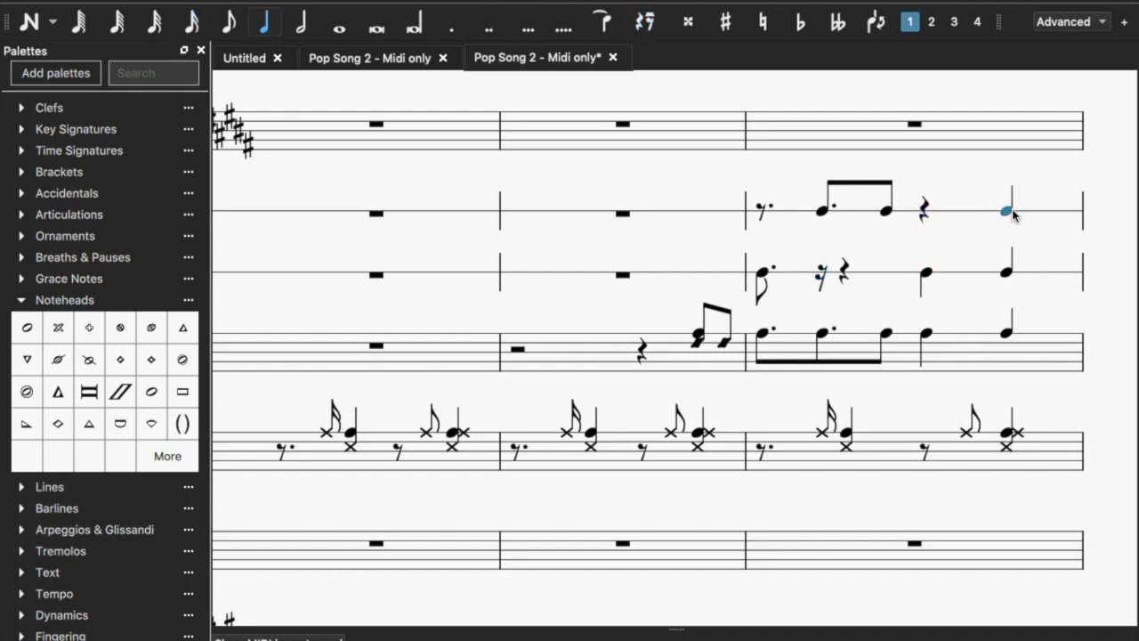
Copy Drum Track 1's fourth measure into the same measure of the Cabasa and Hand Clap staves.
{"action": "scroll", "coordinate": [912, 221], "scroll_direction": "left", "scroll_amount": 5}
{"action": "scroll", "coordinate": [912, 221], "scroll_direction": "up", "scroll_amount": 2}
{"action": "scroll", "coordinate": [912, 220], "scroll_direction": "right", "scroll_amount": 8}
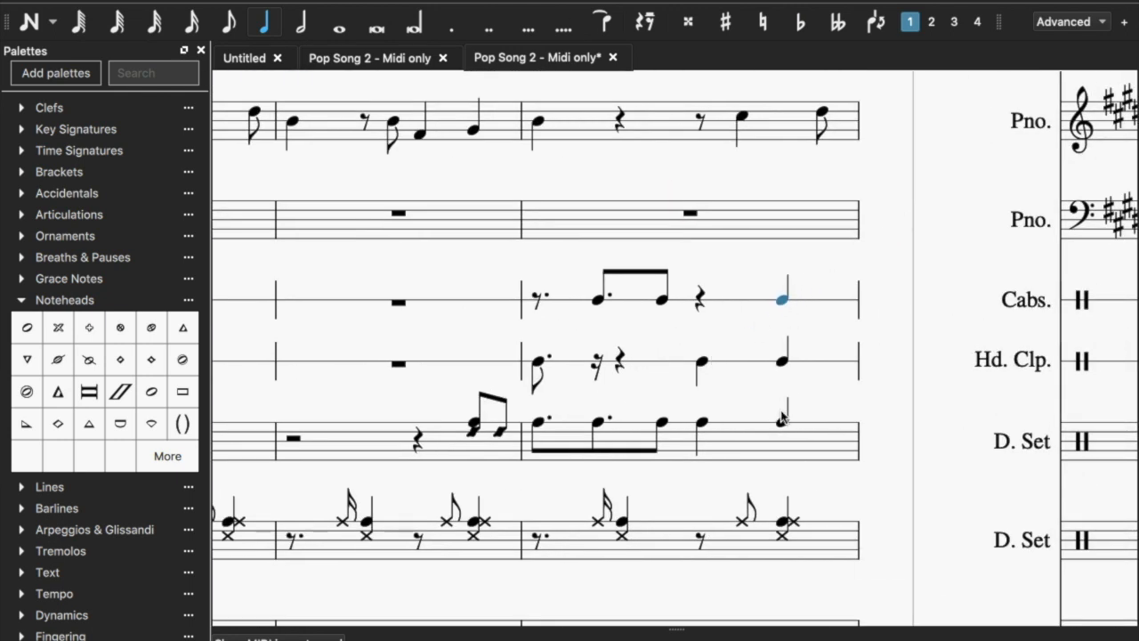
{"action": "left_click", "coordinate": [475, 426]}
{"action": "key", "text": "shift+Right"}
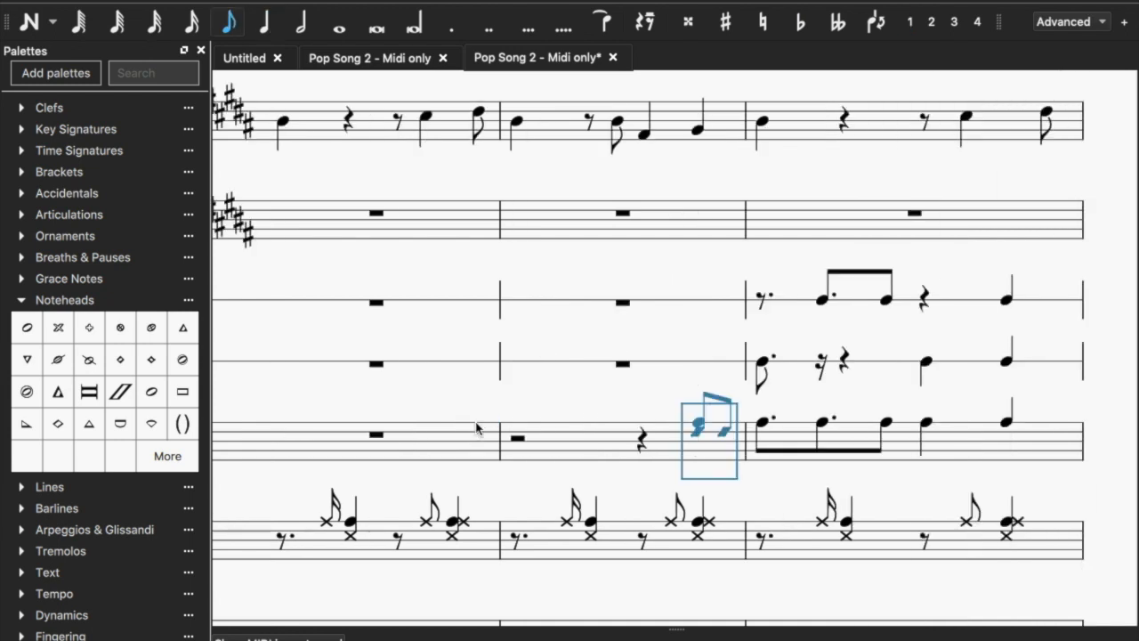
{"action": "left_click", "coordinate": [561, 452], "text": "shift"}
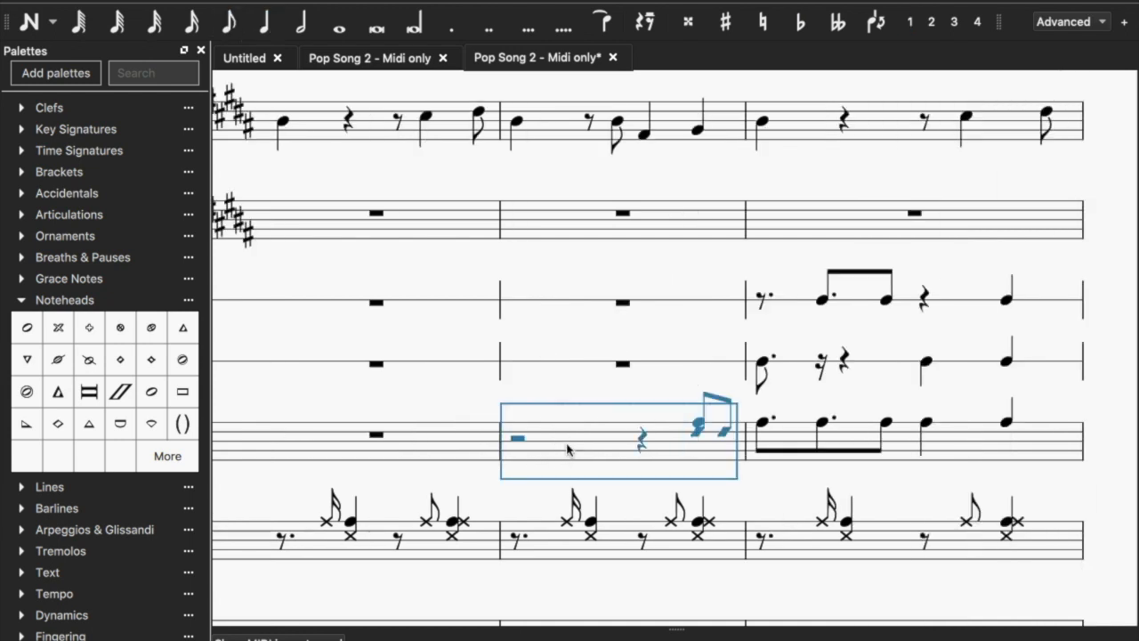
{"action": "left_click", "coordinate": [621, 305]}
{"action": "key", "text": "ctrl+v"}
{"action": "left_click", "coordinate": [623, 364]}
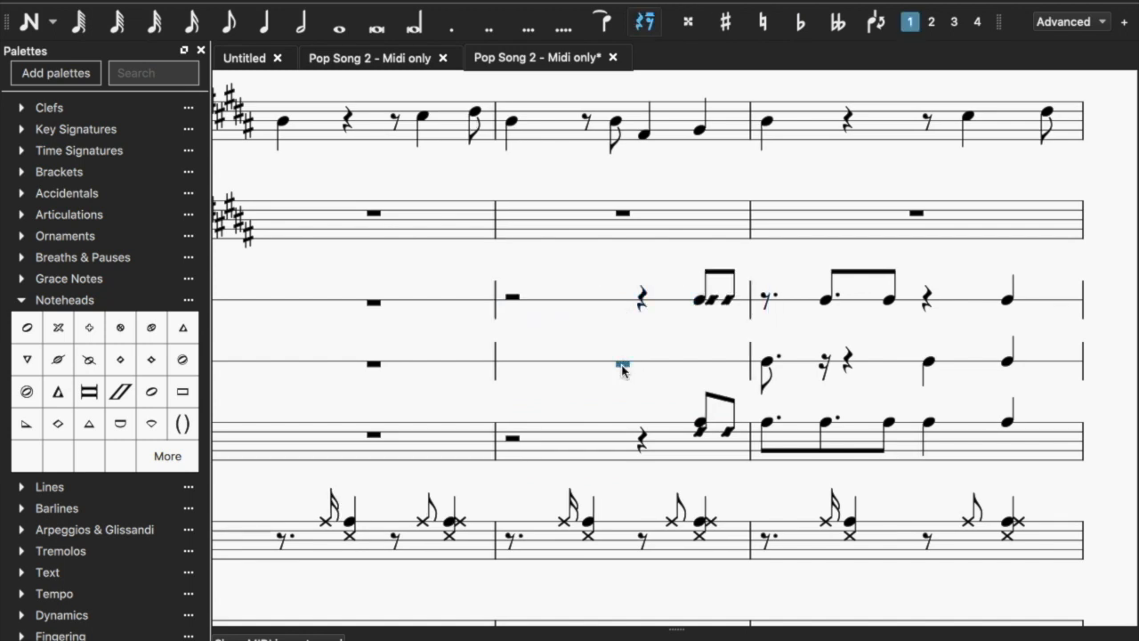
{"action": "key", "text": "ctrl+v"}
Remove the extra slash note from the fourth-measure chord in Cabasa and Hand Clap and give the remaining eighth notes normal noteheads.
{"action": "left_click", "coordinate": [704, 362]}
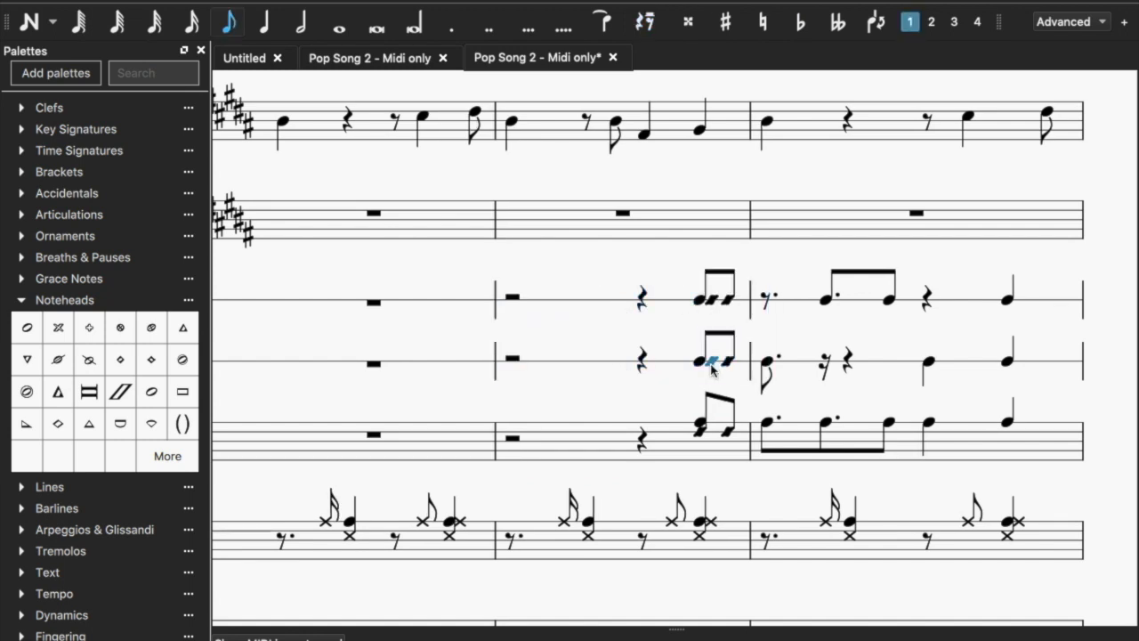
{"action": "left_click", "coordinate": [698, 301]}
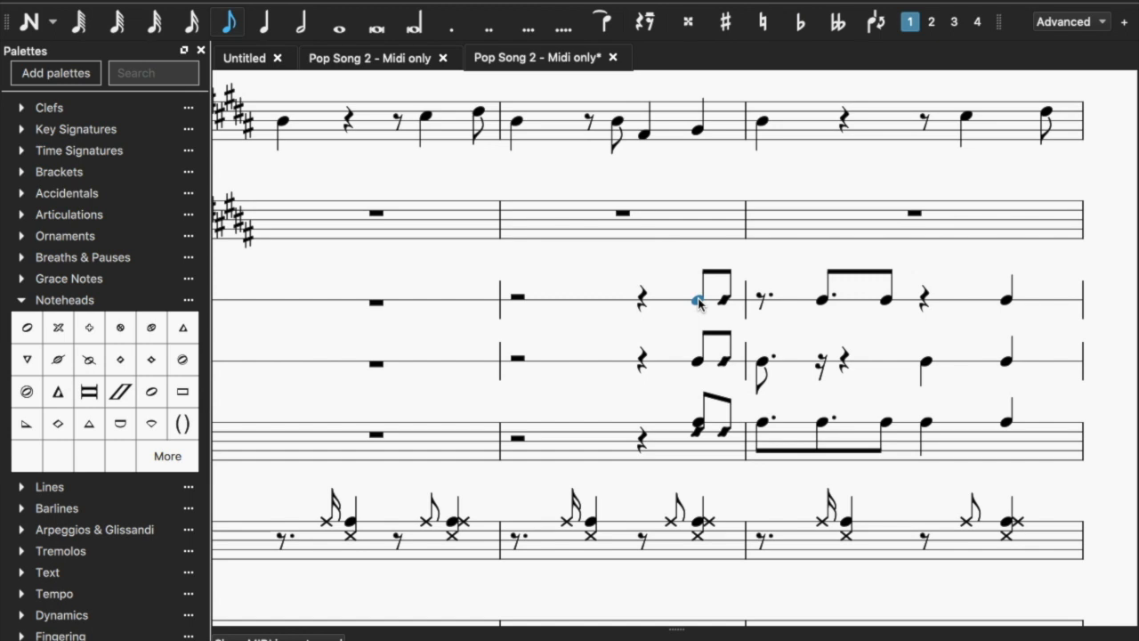
{"action": "key", "text": "shift+Right"}
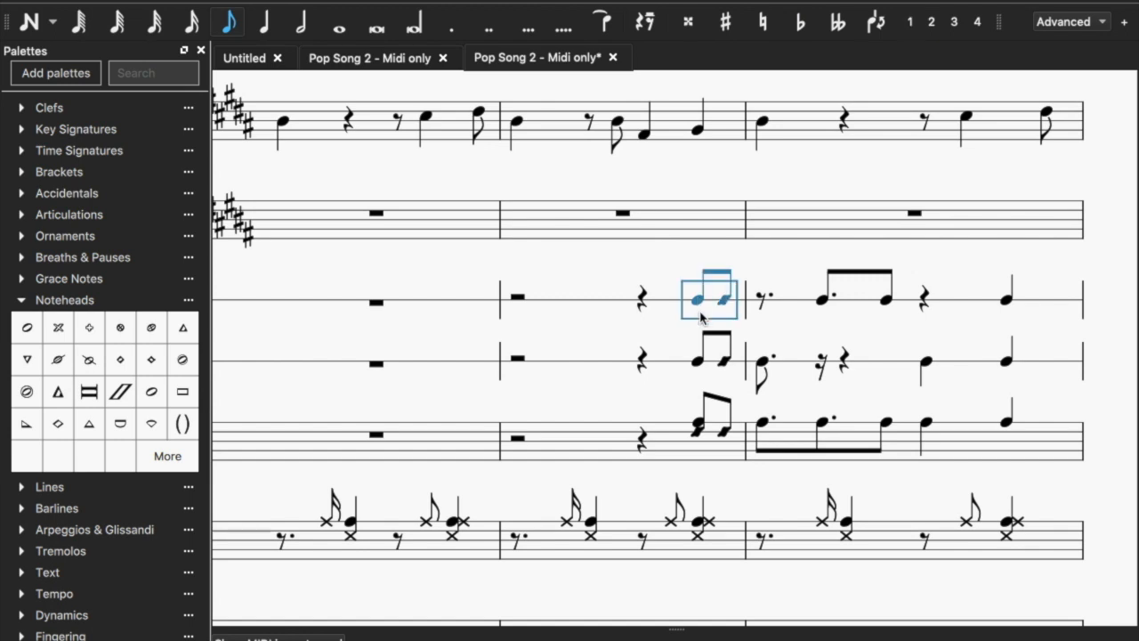
{"action": "left_click", "coordinate": [698, 362], "text": "shift"}
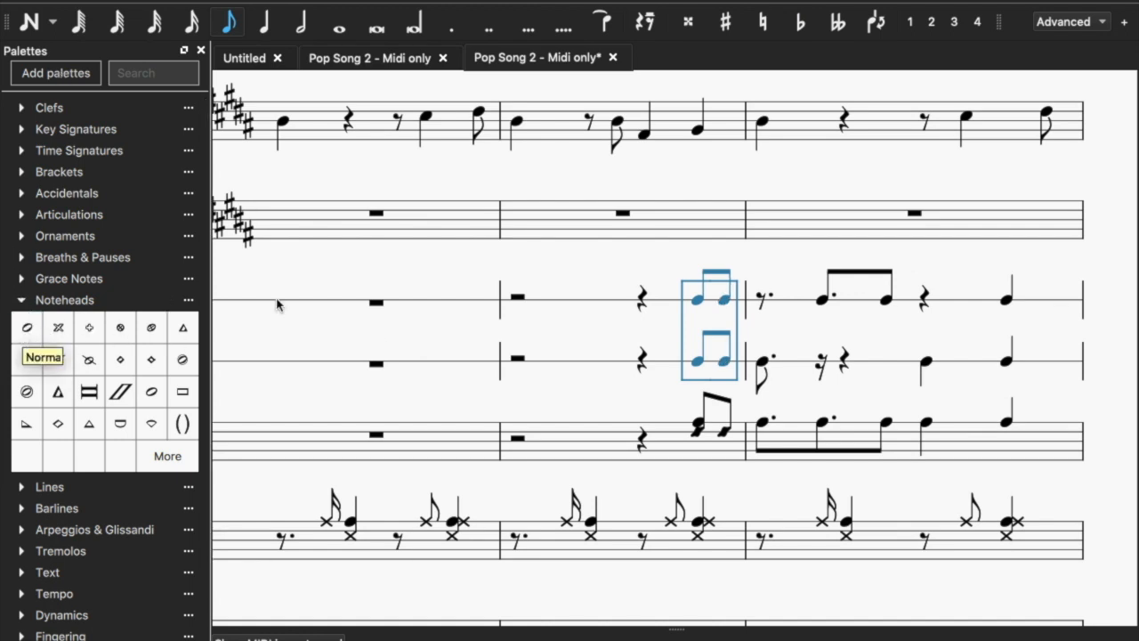
Change the first Hand Clap note of the fifth measure to a quarter note.
{"action": "left_click", "coordinate": [762, 296]}
{"action": "scroll", "coordinate": [839, 310], "scroll_direction": "right", "scroll_amount": 3}
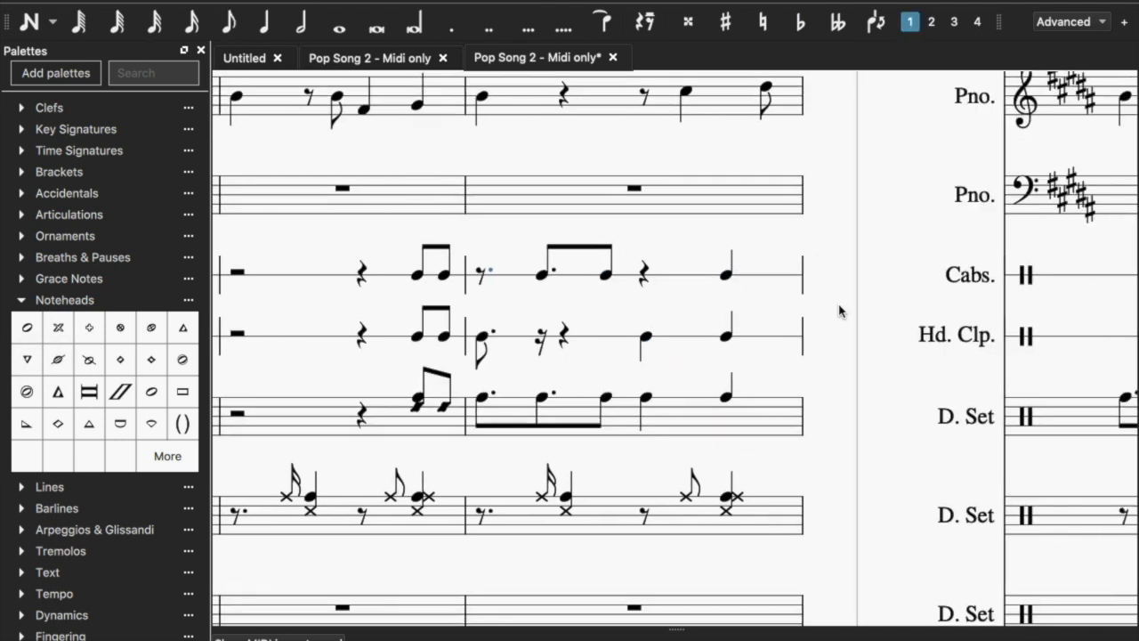
{"action": "scroll", "coordinate": [544, 328], "scroll_direction": "left", "scroll_amount": 1}
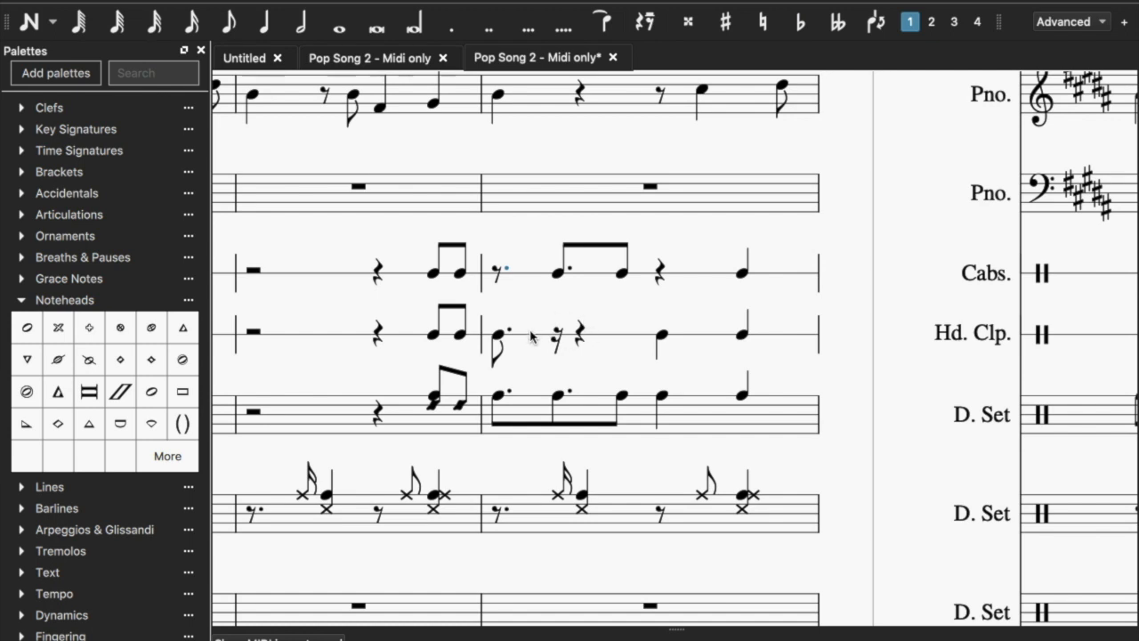
{"action": "left_click", "coordinate": [498, 336]}
{"action": "left_click", "coordinate": [267, 27]}
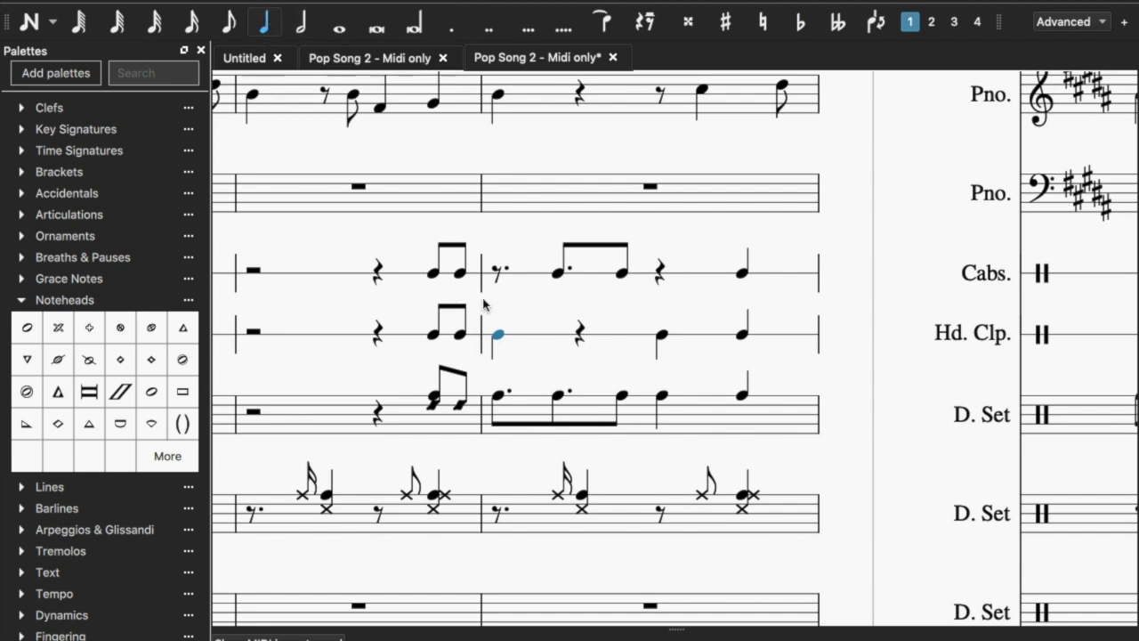
Copy the fifth measure of both Cabasa and Hand Clap into the sixth, seventh and eighth measures.
{"action": "left_click", "coordinate": [432, 274]}
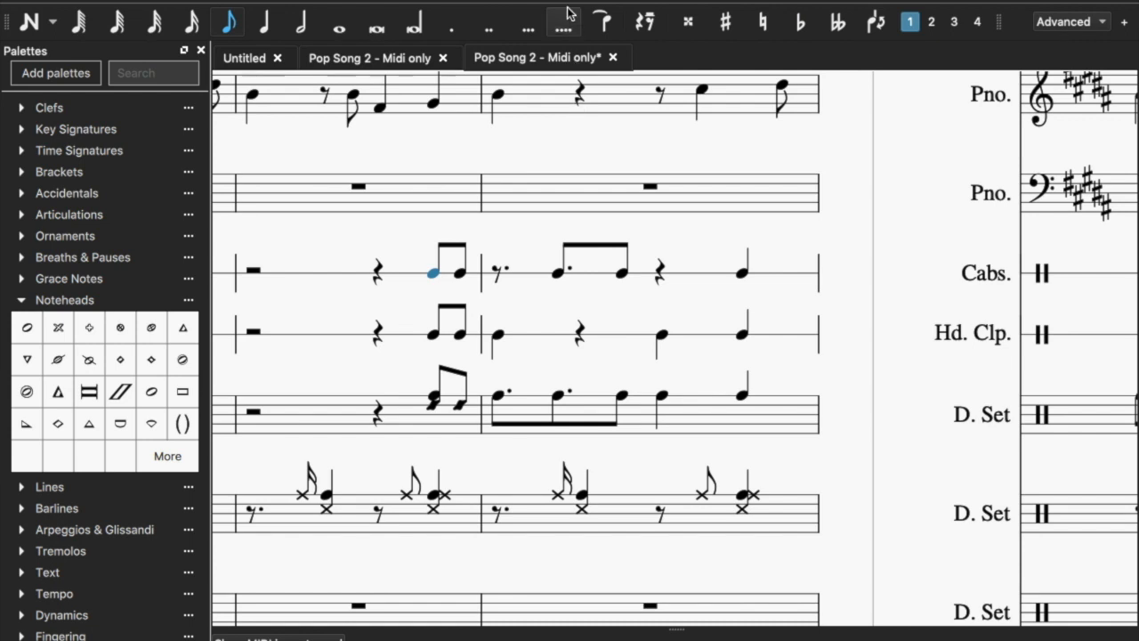
{"action": "scroll", "coordinate": [667, 221], "scroll_direction": "right", "scroll_amount": 5}
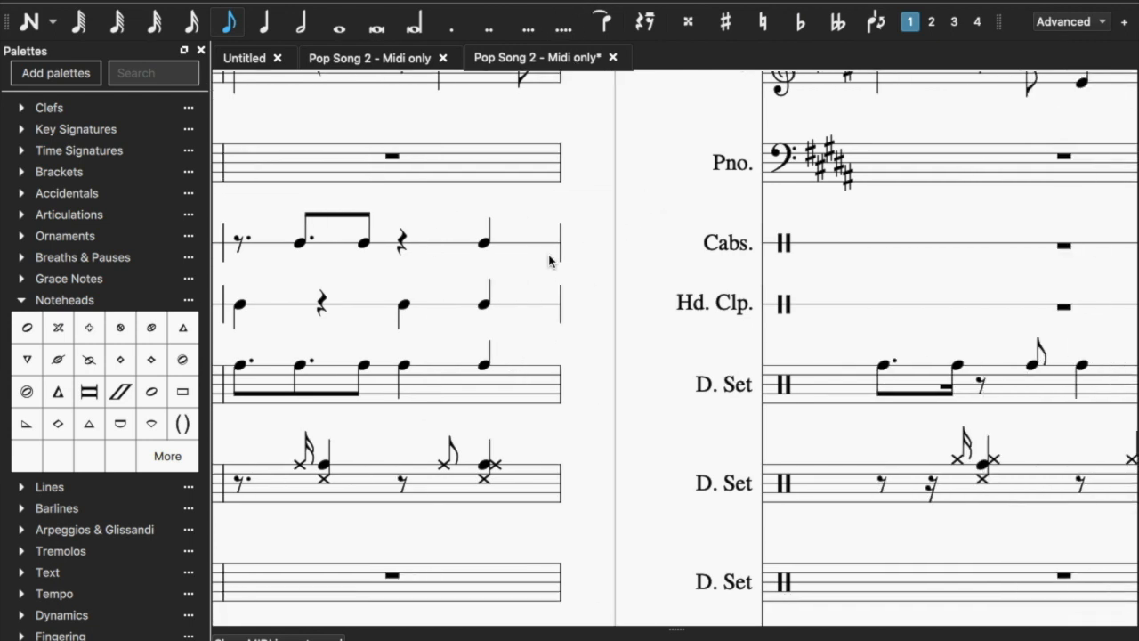
{"action": "left_click", "coordinate": [442, 241]}
{"action": "key", "text": "shift+Down"}
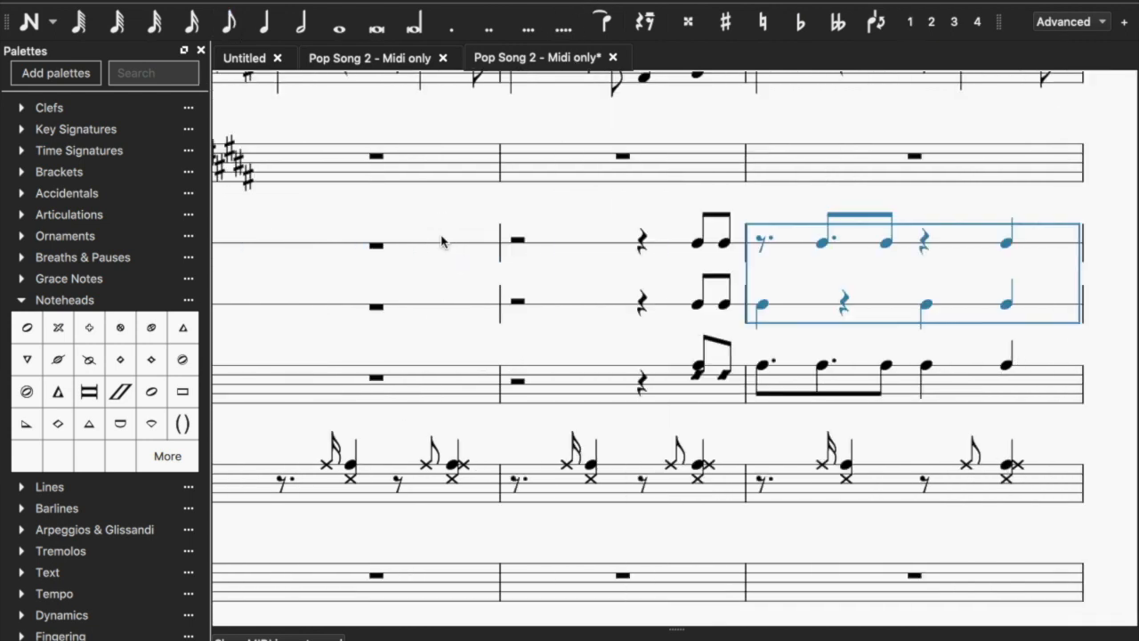
{"action": "key", "text": "ctrl+Home"}
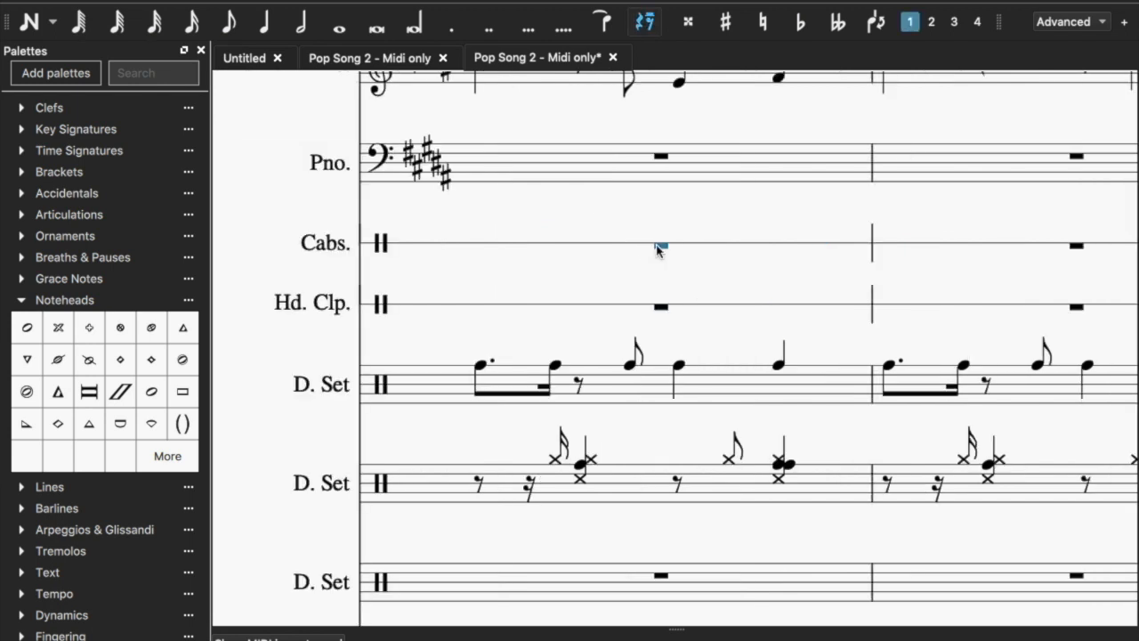
{"action": "key", "text": "ctrl+v"}
{"action": "left_click", "coordinate": [1077, 245]}
{"action": "key", "text": "ctrl+v"}
{"action": "scroll", "coordinate": [1078, 255], "scroll_direction": "right", "scroll_amount": 5}
{"action": "left_click", "coordinate": [1089, 239]}
{"action": "key", "text": "ctrl+v"}
Play back the score from the first Cabasa eighth note in the fourth measure, stopping after the copied measures begin.
{"action": "scroll", "coordinate": [724, 346], "scroll_direction": "right", "scroll_amount": 15}
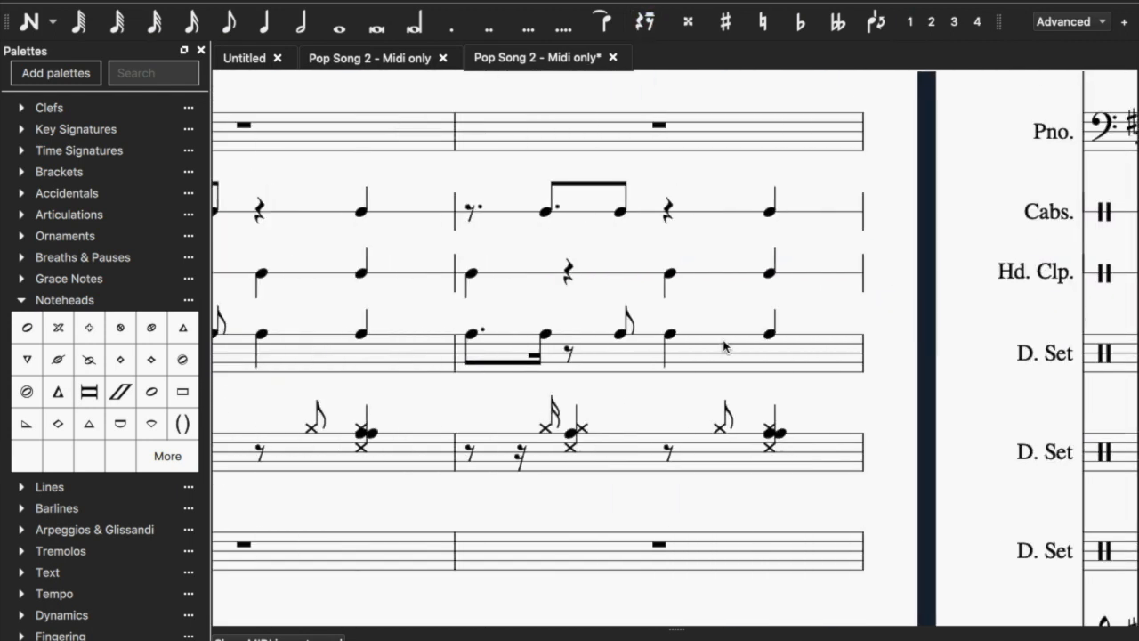
{"action": "scroll", "coordinate": [723, 346], "scroll_direction": "right", "scroll_amount": 8}
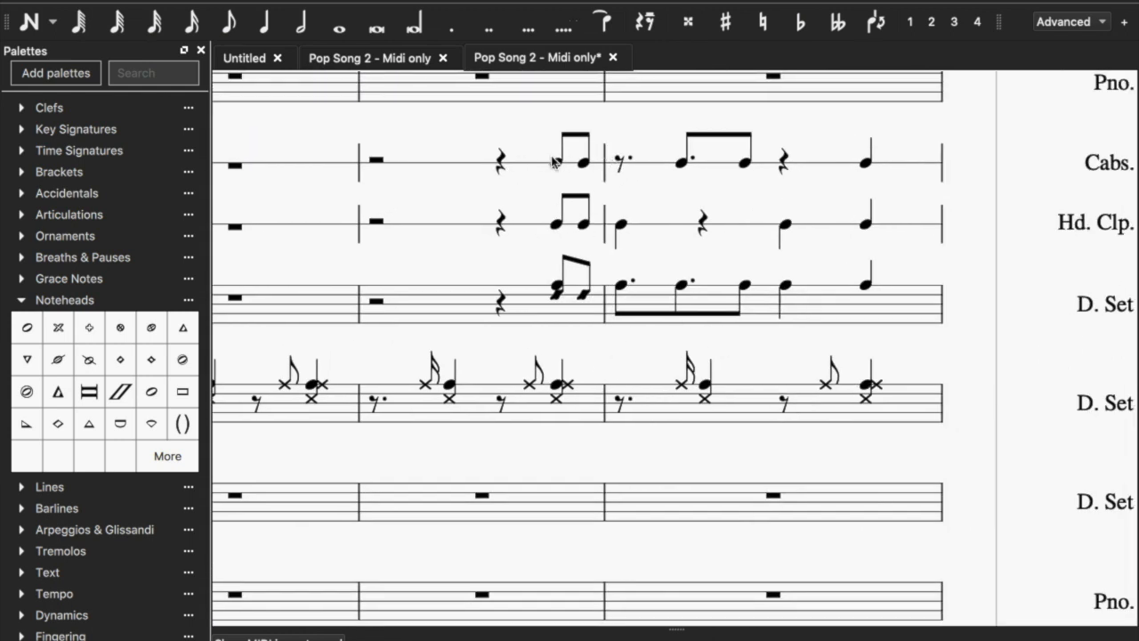
{"action": "left_click", "coordinate": [557, 164]}
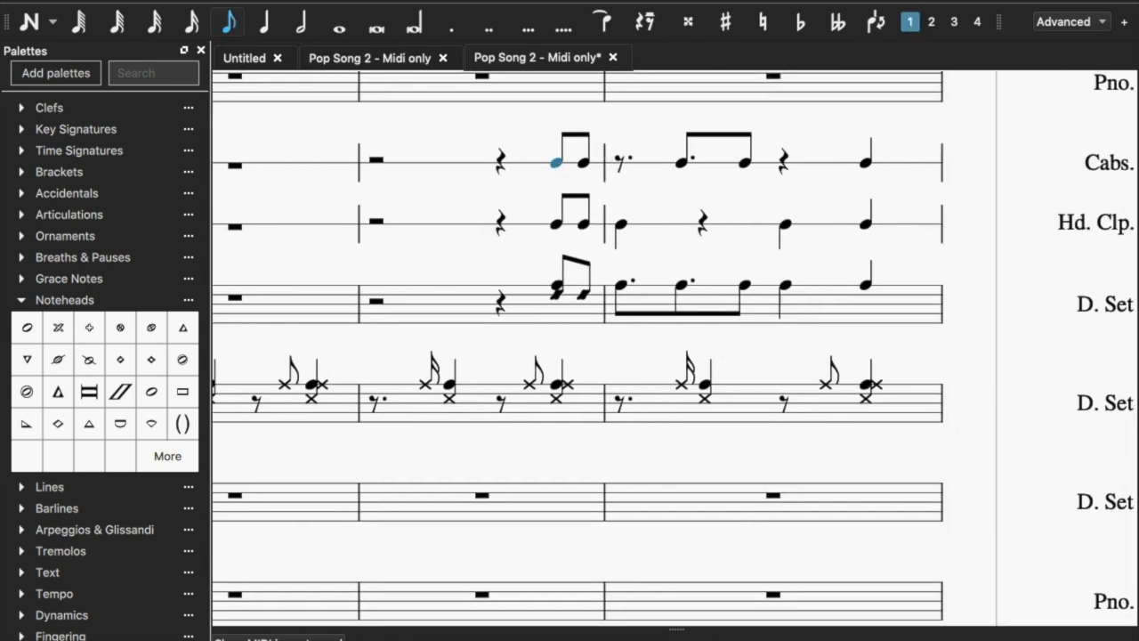
{"action": "key", "text": "space"}
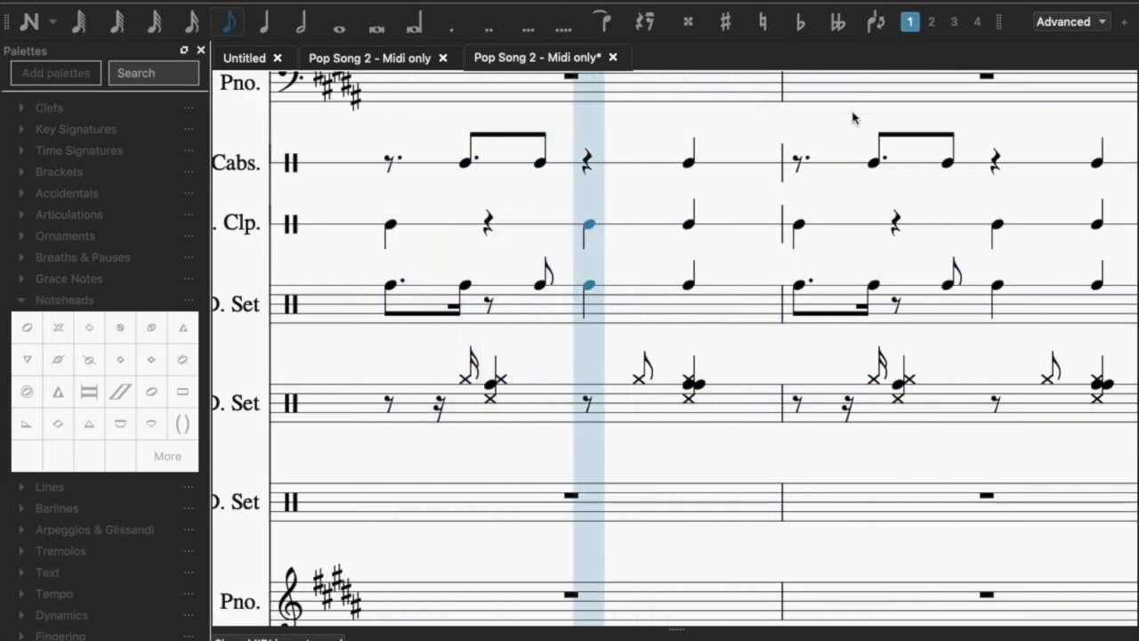
{"action": "key", "text": "space"}
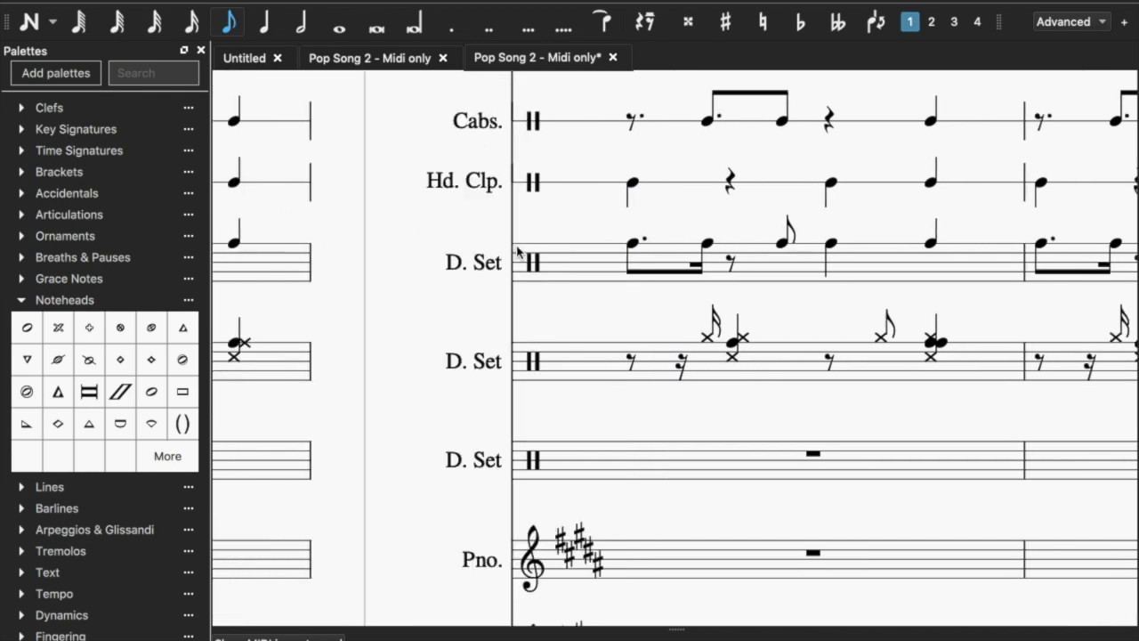
Remove the Drumset, Drum Track 1 instrument from the score.
{"action": "left_click", "coordinate": [712, 319]}
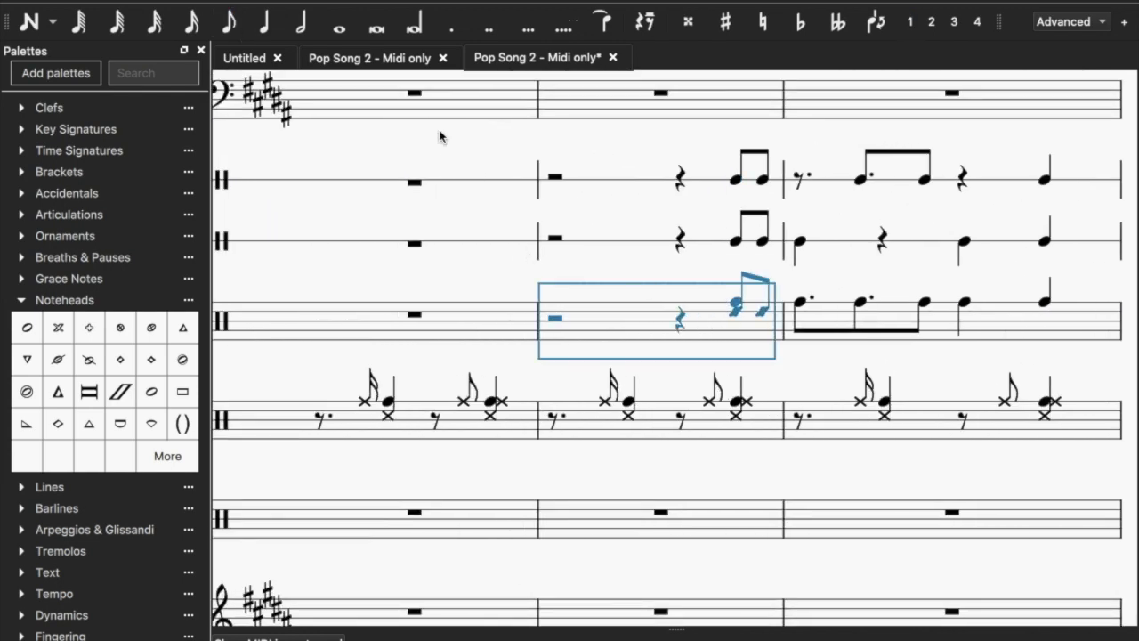
{"action": "key", "text": "i"}
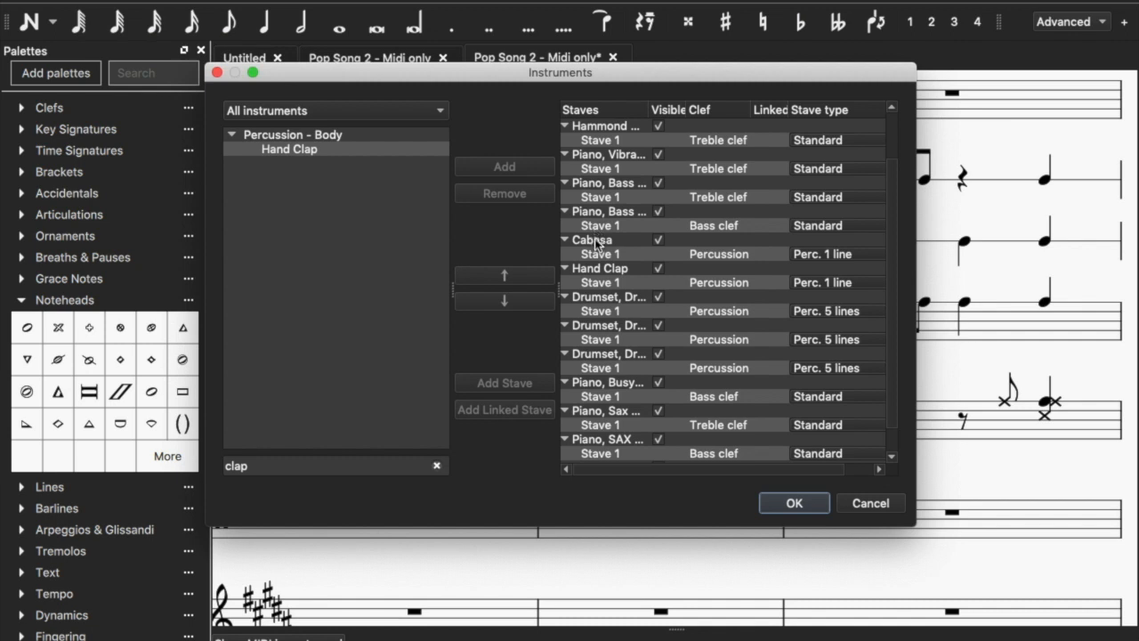
{"action": "left_click", "coordinate": [594, 299]}
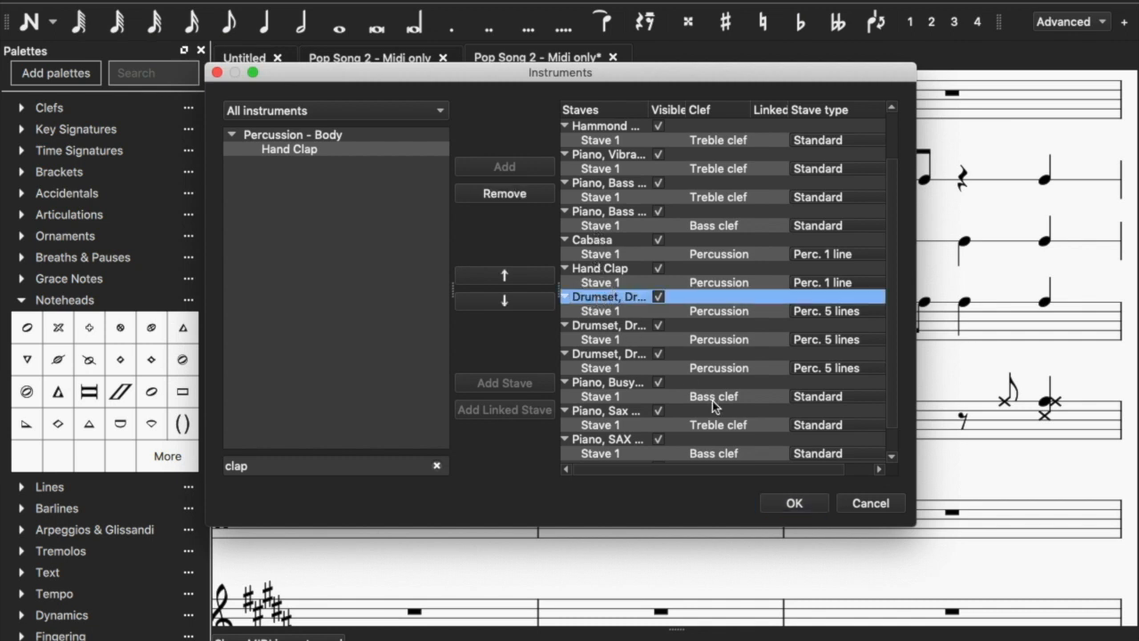
{"action": "left_click", "coordinate": [497, 195]}
{"action": "left_click", "coordinate": [793, 503]}
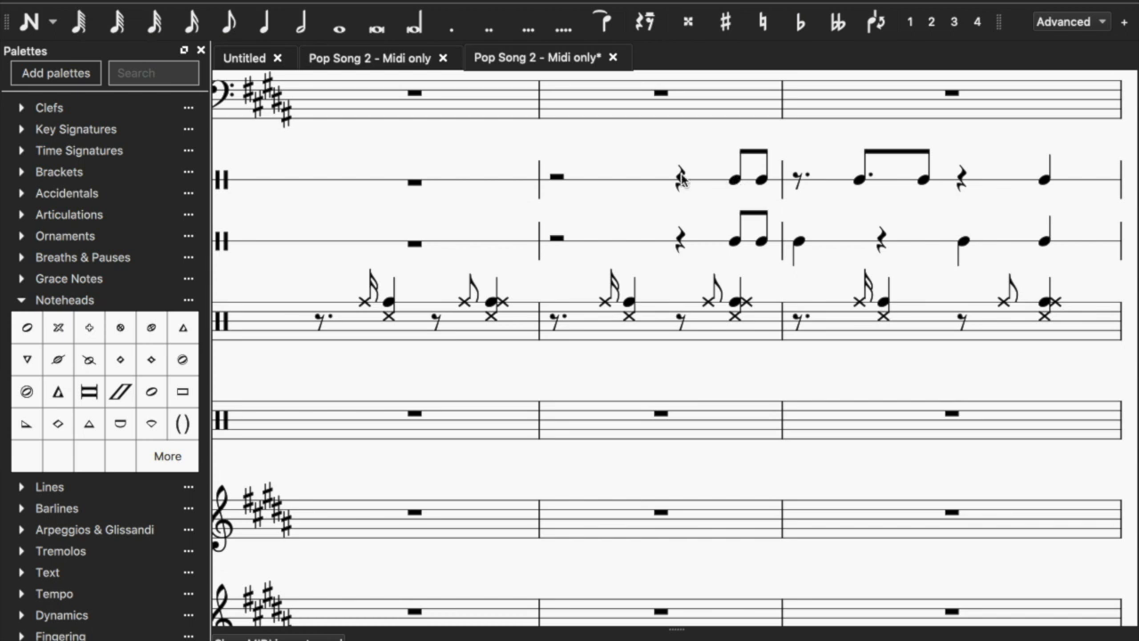
Play back the score from the start of Cabasa's fourth measure through to the eighth measure.
{"action": "left_click", "coordinate": [557, 179]}
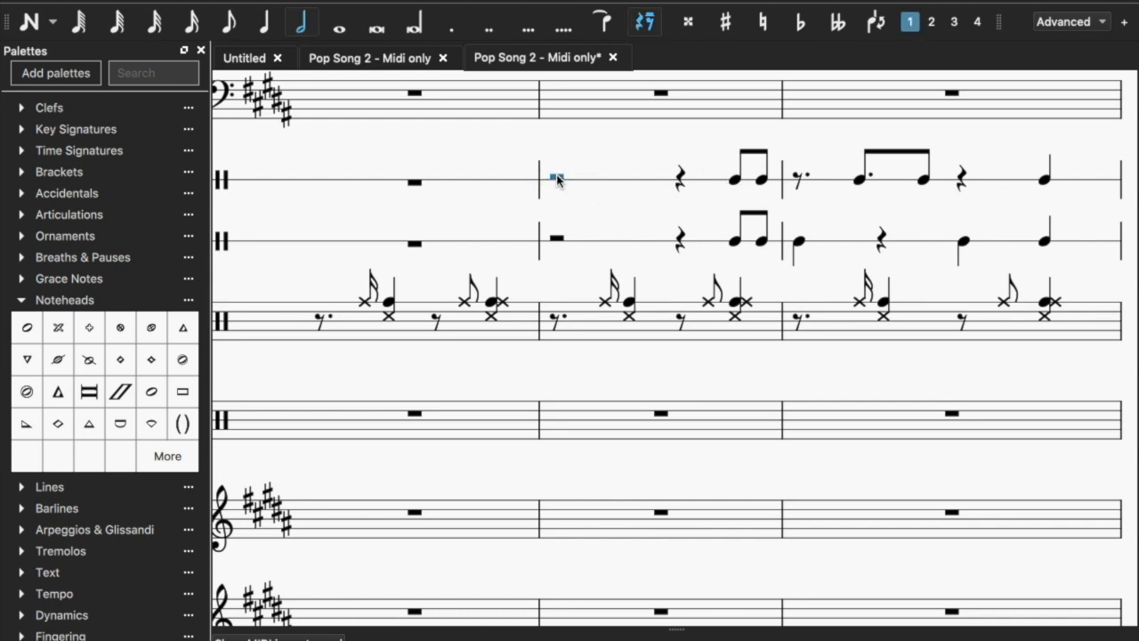
{"action": "key", "text": "space"}
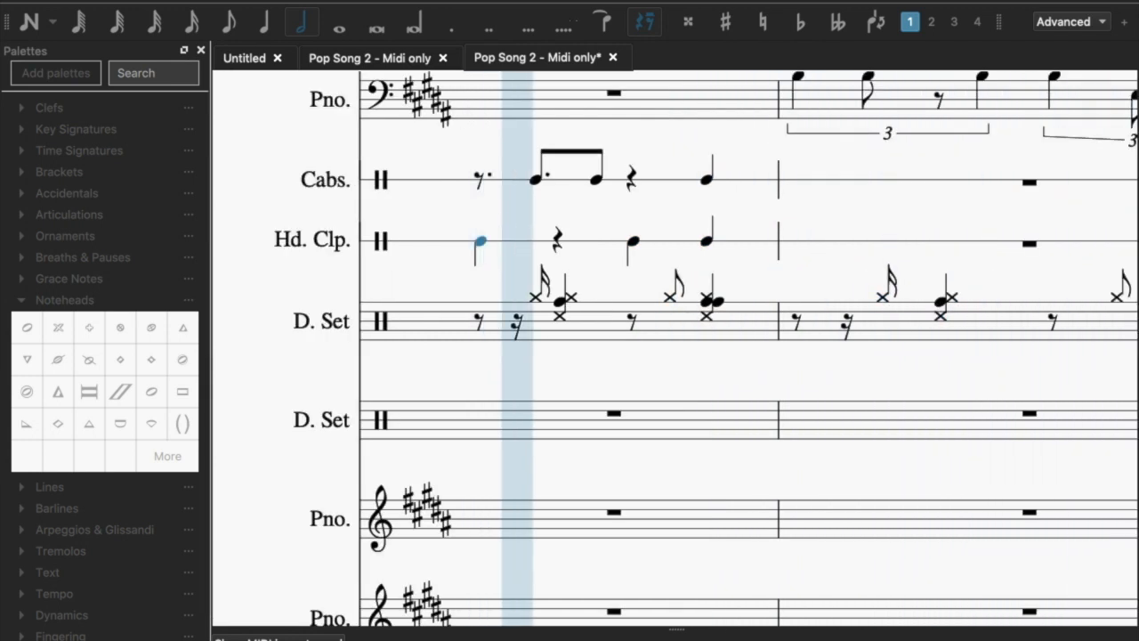
{"action": "key", "text": "space"}
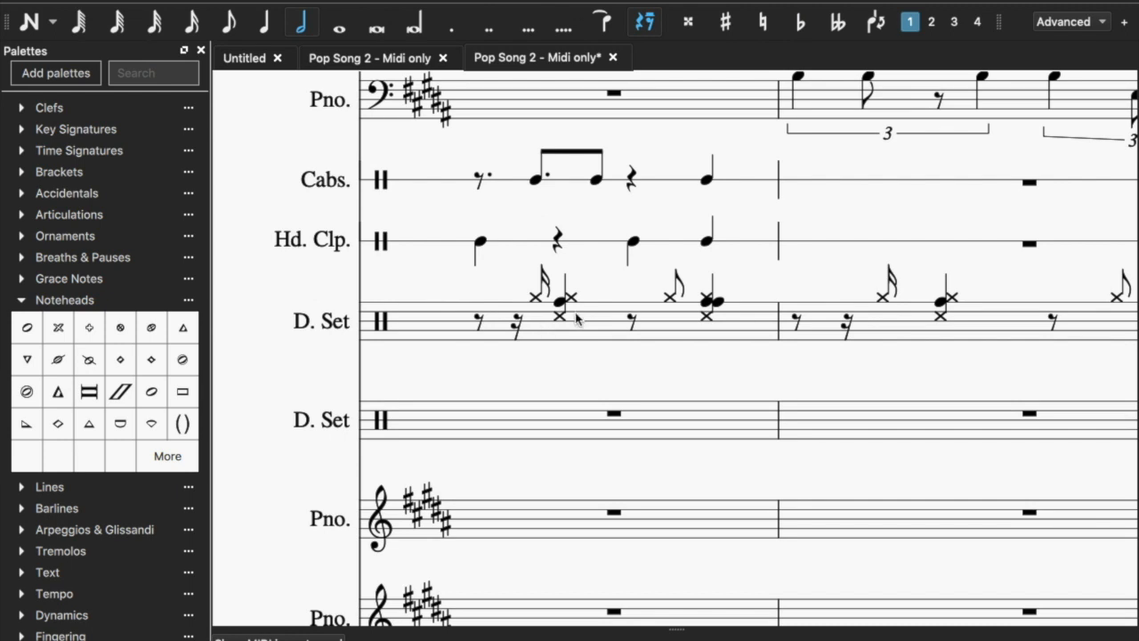
Review the Cabasa, Hand Clap and remaining drum set staves across the opening measures of the score.
{"action": "scroll", "coordinate": [547, 336], "scroll_direction": "down", "scroll_amount": 5}
{"action": "scroll", "coordinate": [547, 335], "scroll_direction": "left", "scroll_amount": 10}
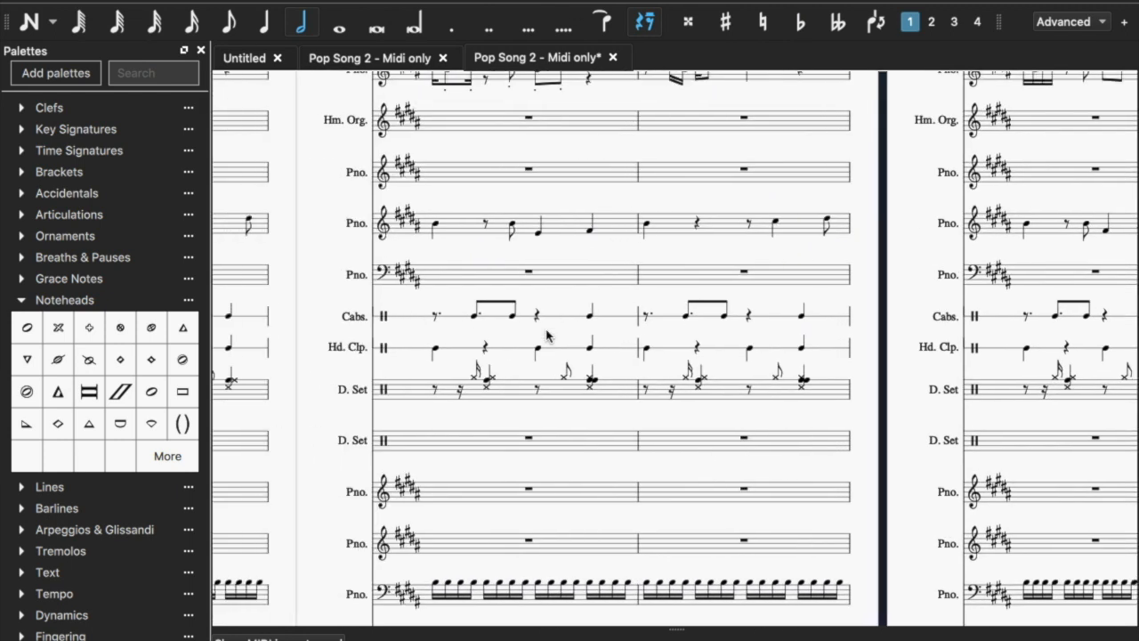
{"action": "scroll", "coordinate": [548, 335], "scroll_direction": "left", "scroll_amount": 10}
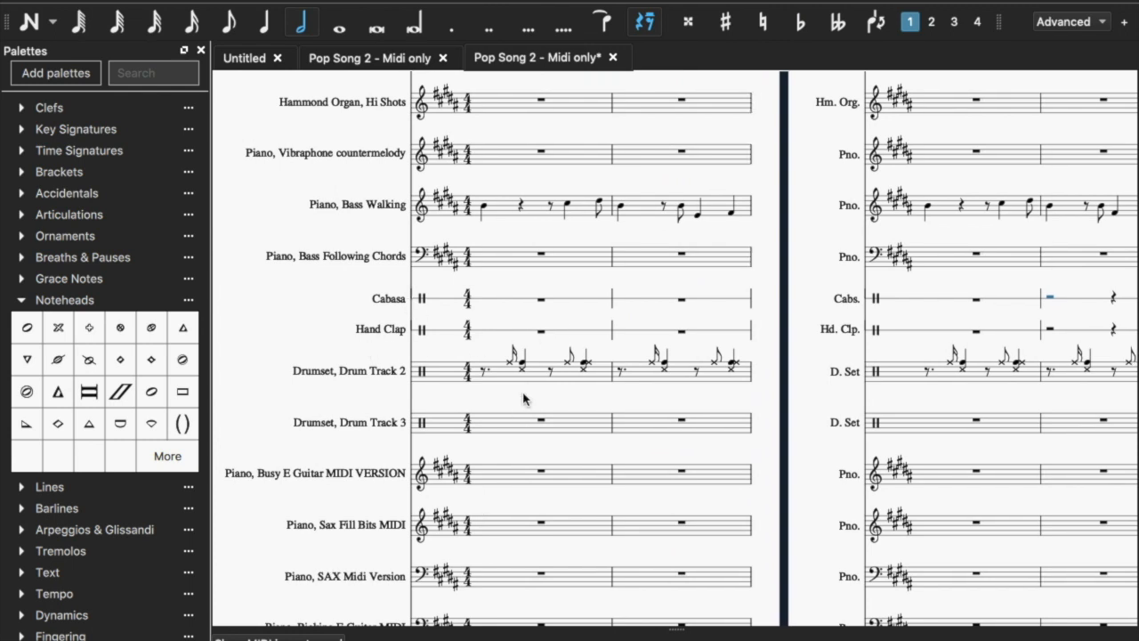
{"action": "scroll", "coordinate": [523, 398], "scroll_direction": "right", "scroll_amount": 10}
{"action": "scroll", "coordinate": [473, 432], "scroll_direction": "down", "scroll_amount": 3}
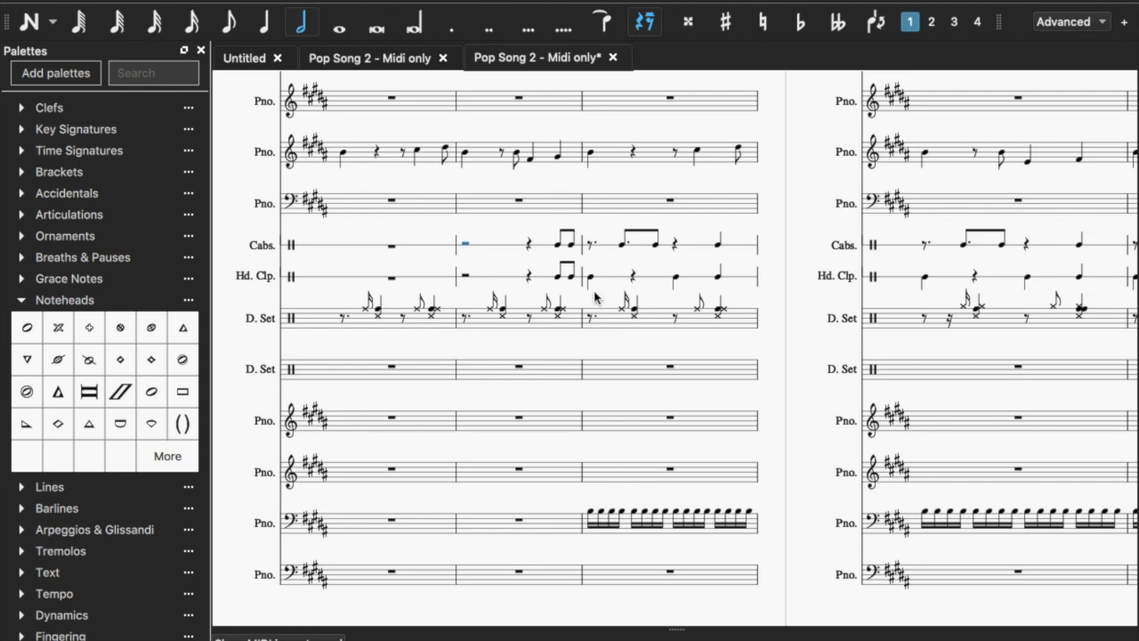
{"action": "scroll", "coordinate": [594, 296], "scroll_direction": "up", "scroll_amount": 3}
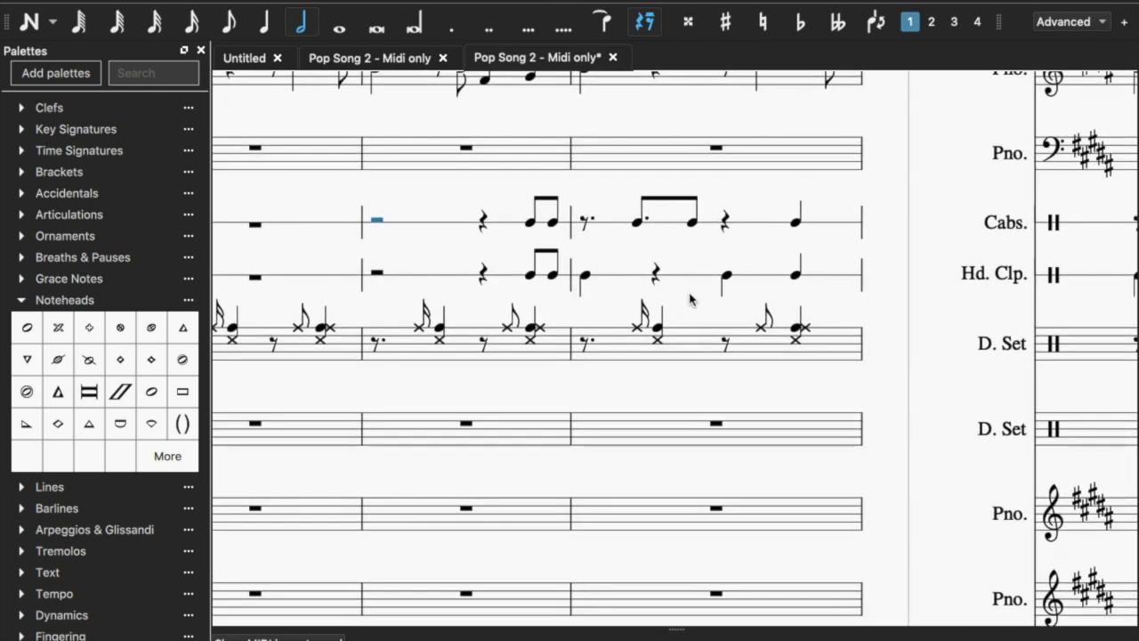
{"action": "scroll", "coordinate": [681, 300], "scroll_direction": "right", "scroll_amount": 2}
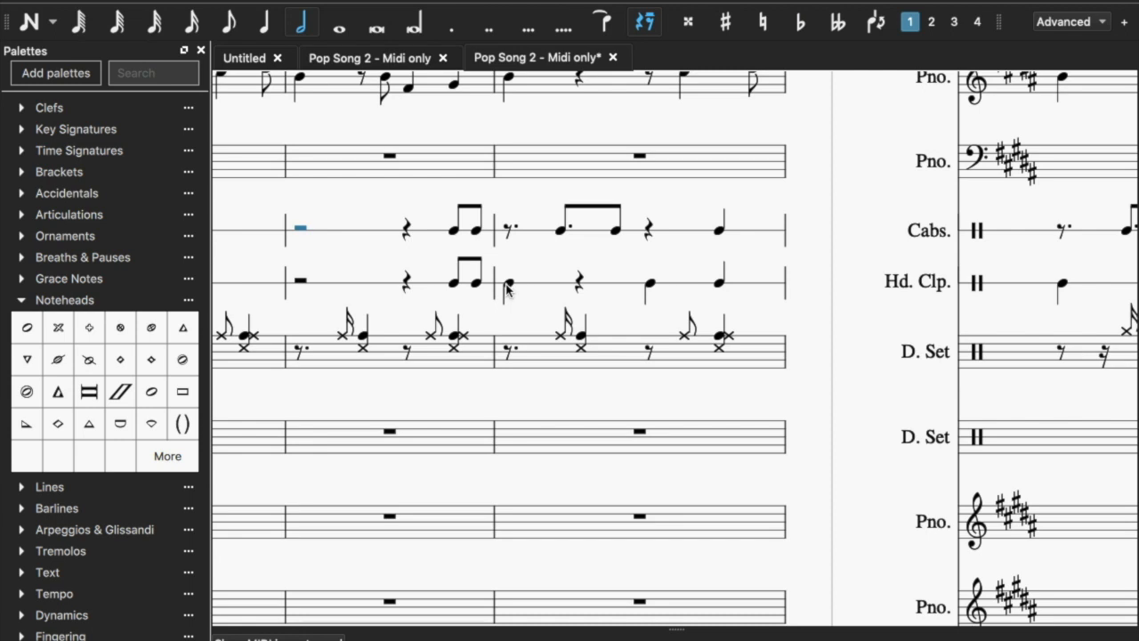